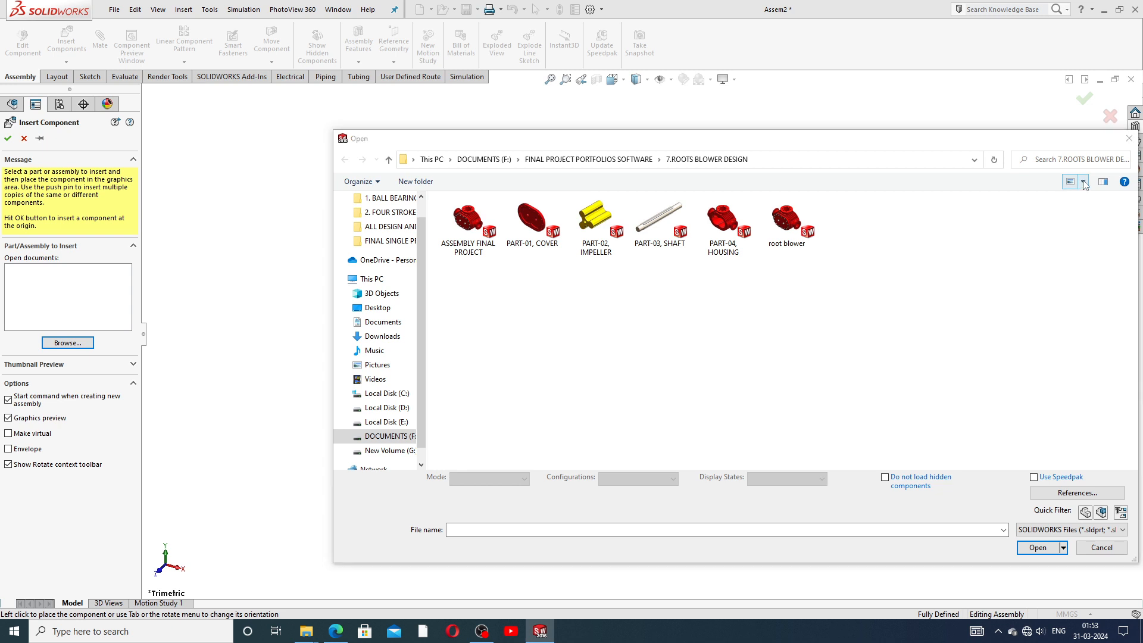
- Show the 7.ROOTS BLOWER DESIGN folder as large icons and open PART-04, HOUSING for insertion
click(1087, 156)
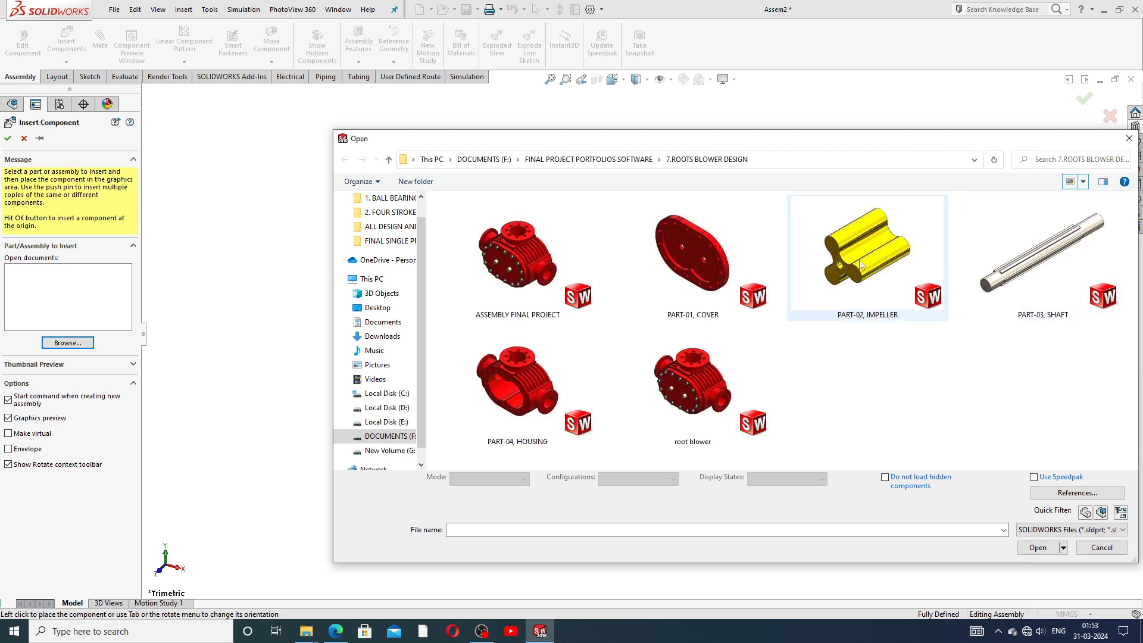
click(1083, 183)
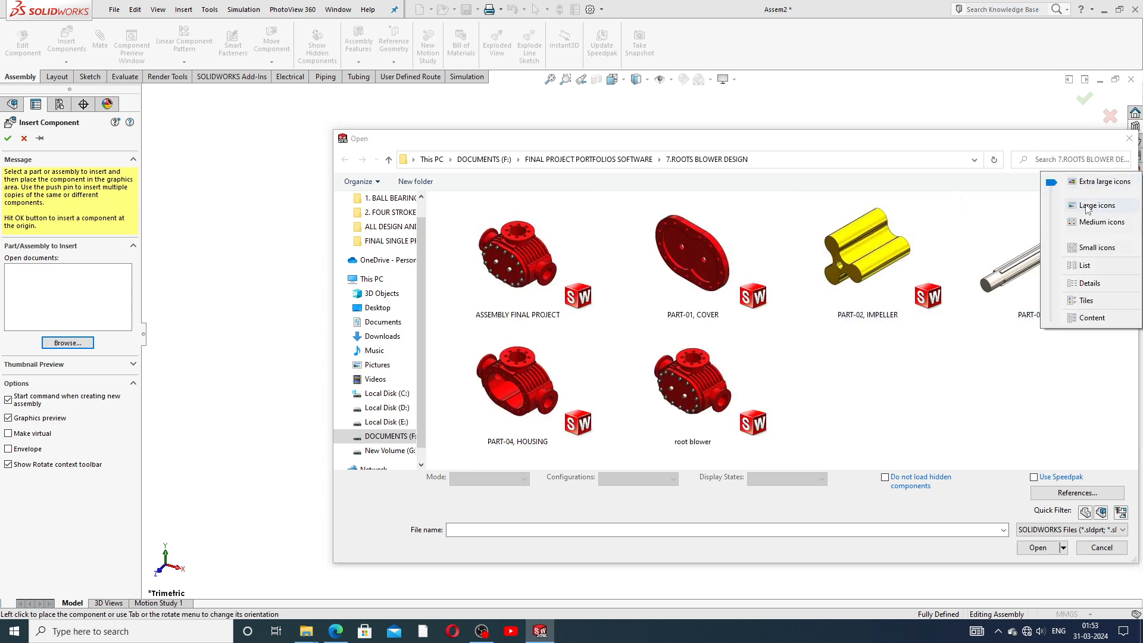
click(1089, 206)
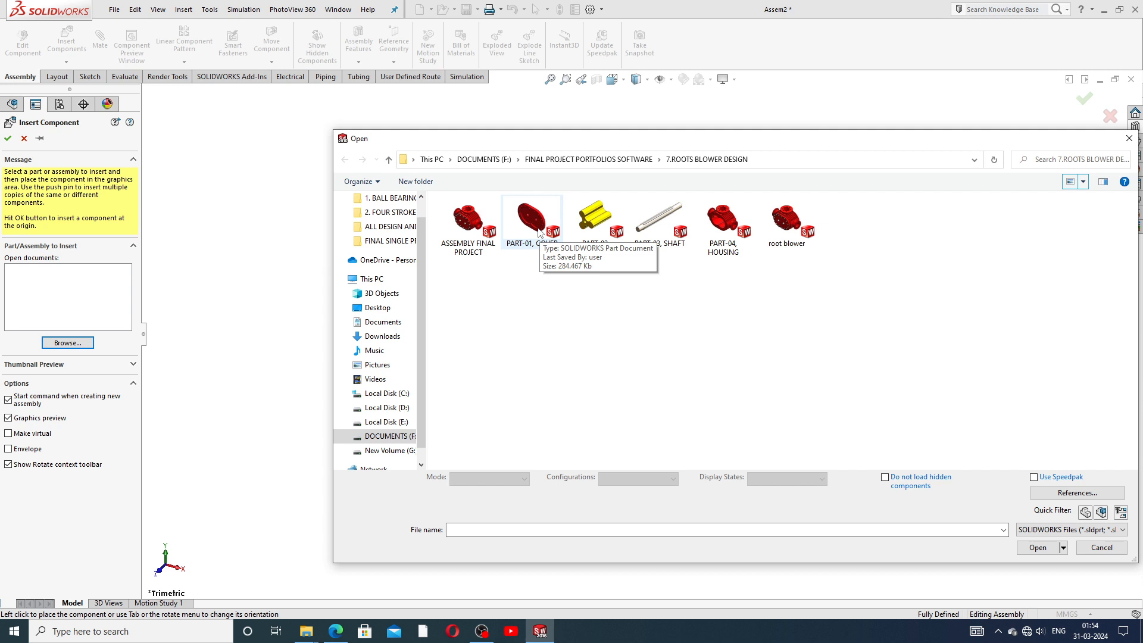
click(723, 228)
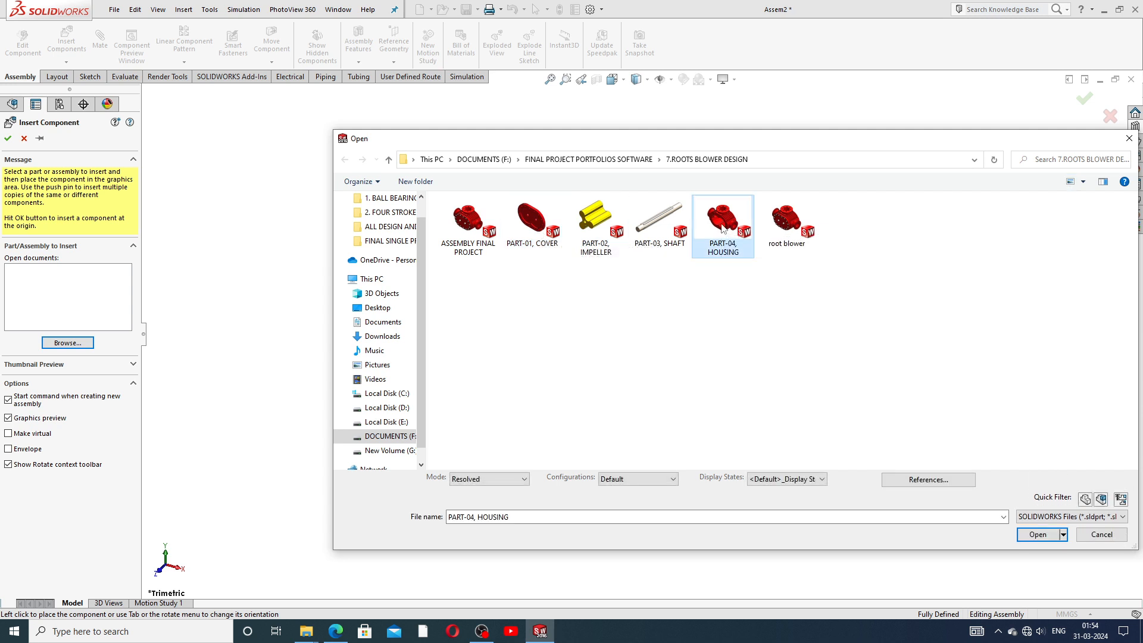
click(1023, 537)
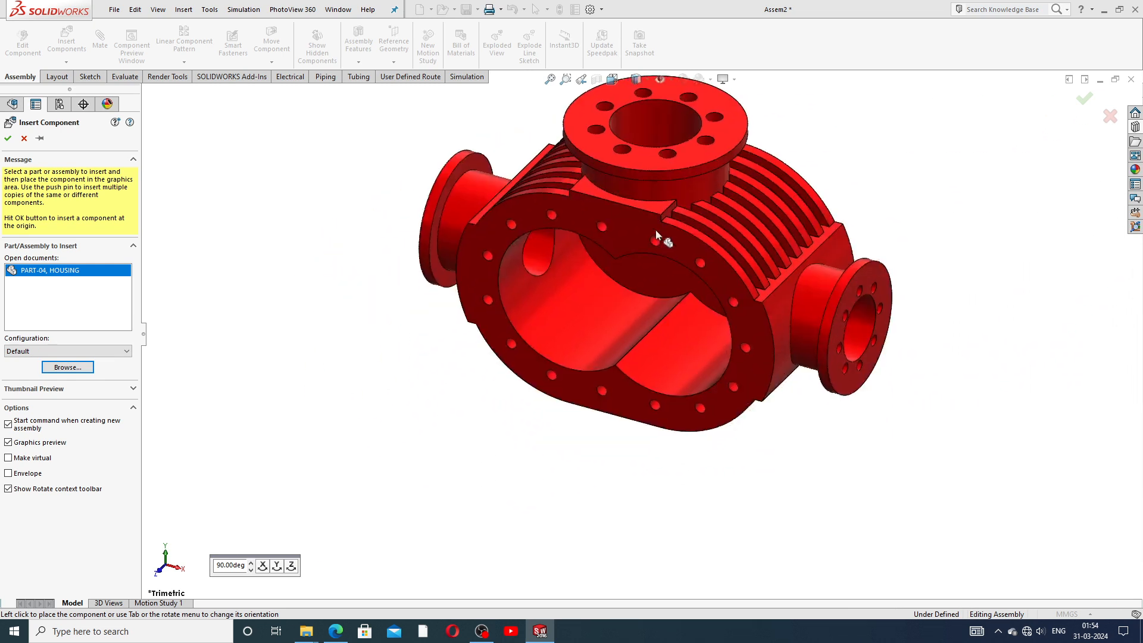
- Place the housing on the assembly origin, with the origin display turned on only for the placement
click(671, 80)
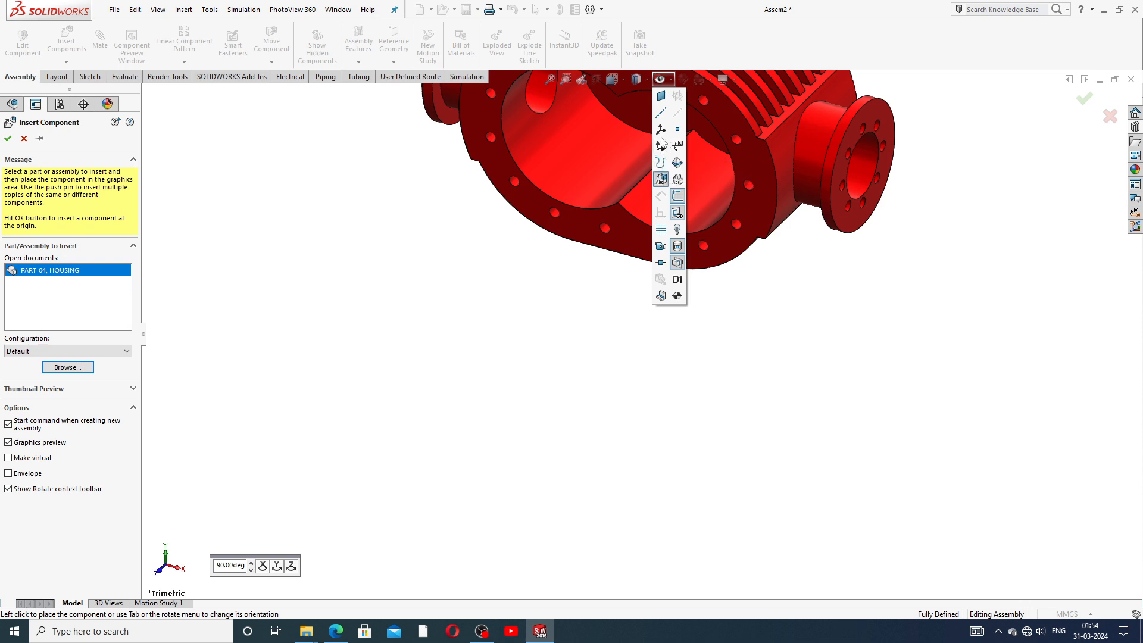
click(660, 128)
click(661, 146)
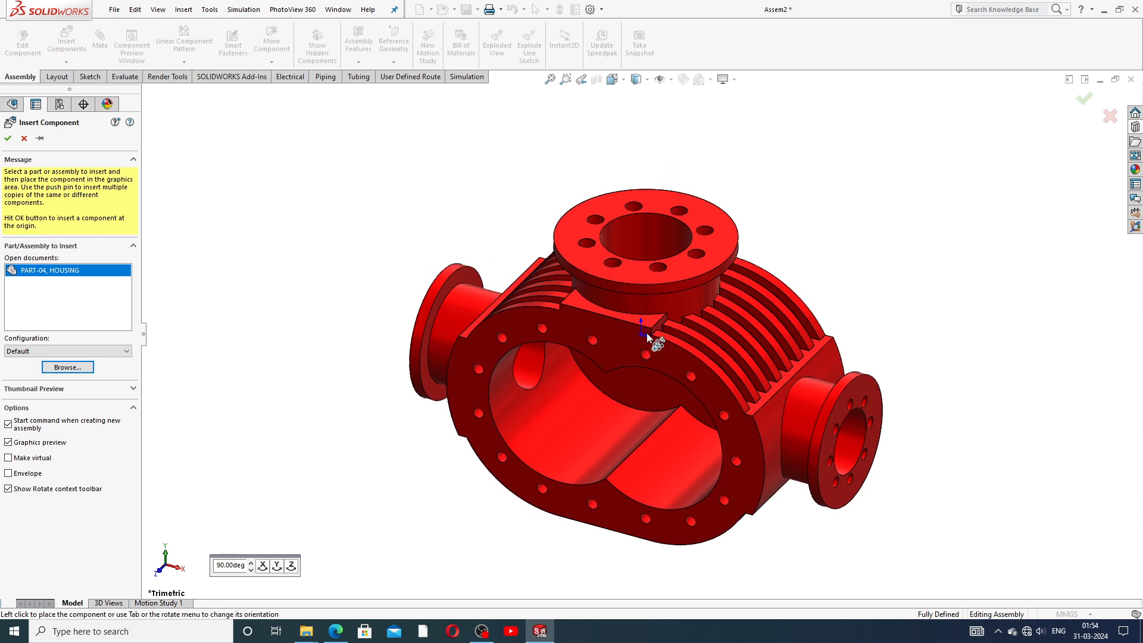
click(646, 333)
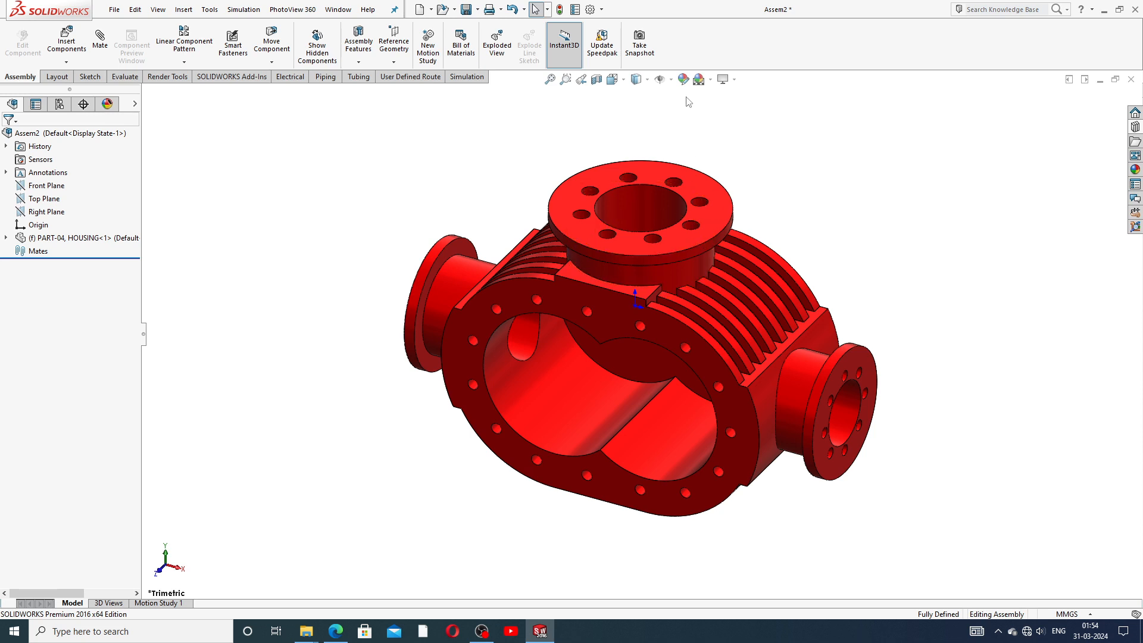
click(671, 80)
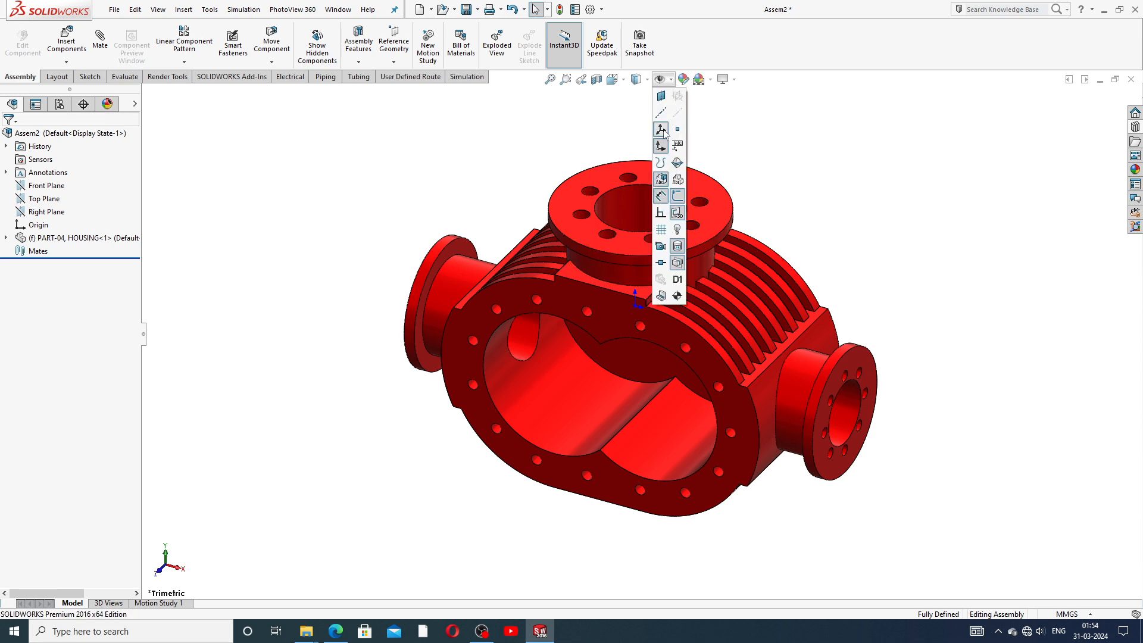
click(660, 129)
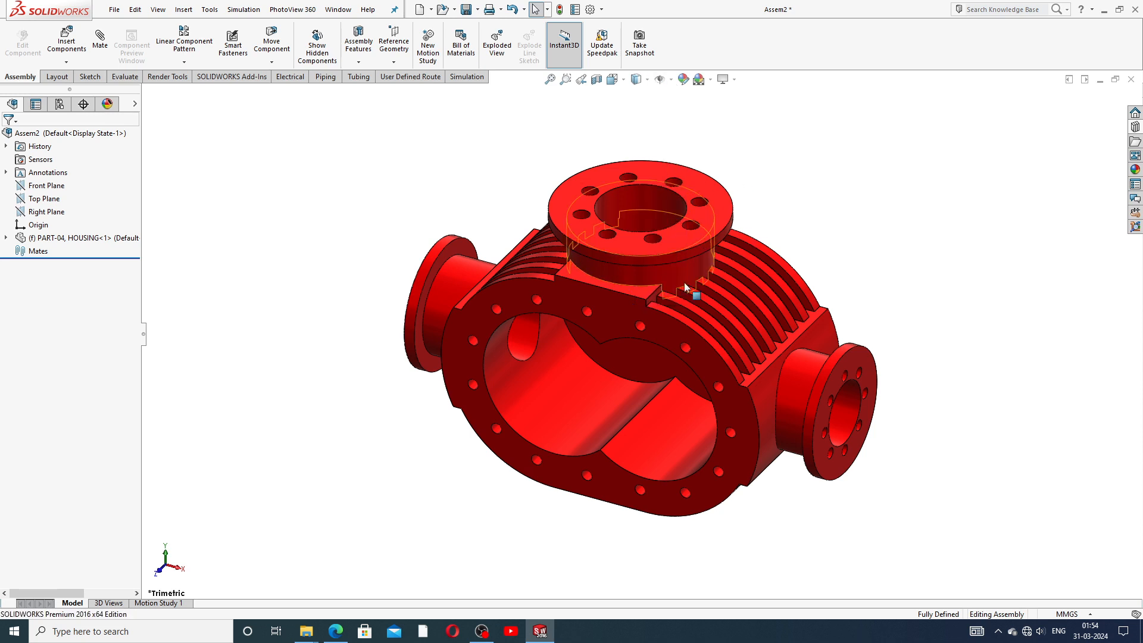
- Insert PART-03, SHAFT into the assembly and place it beside the housing's top flange
scroll(684, 282, up, 2)
scroll(658, 301, down, 3)
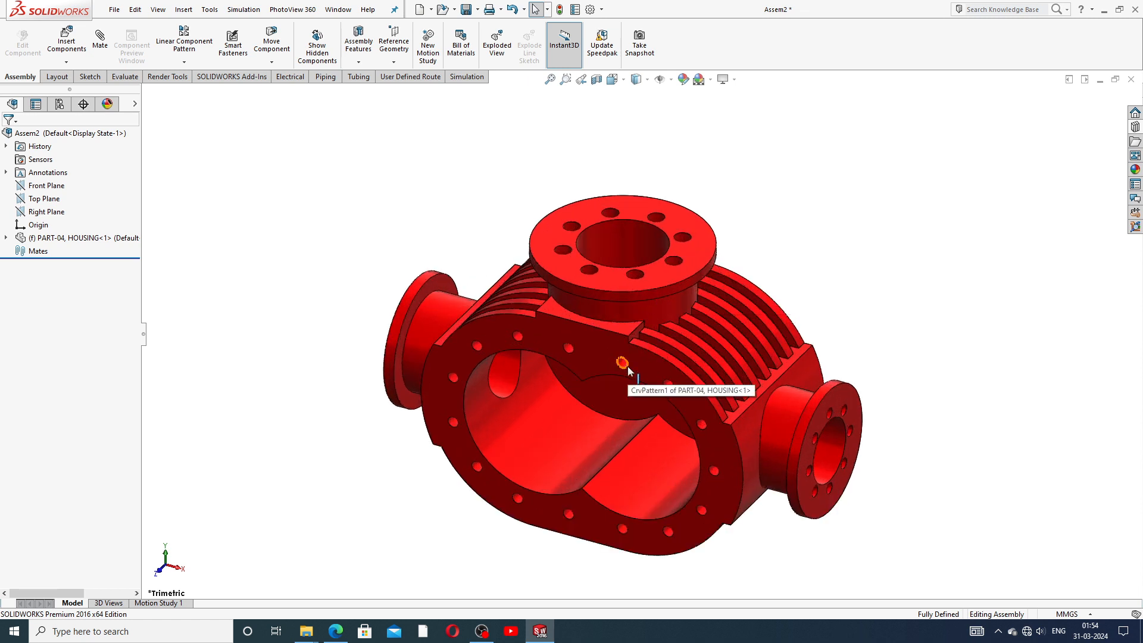
middle_drag(627, 365, 622, 300)
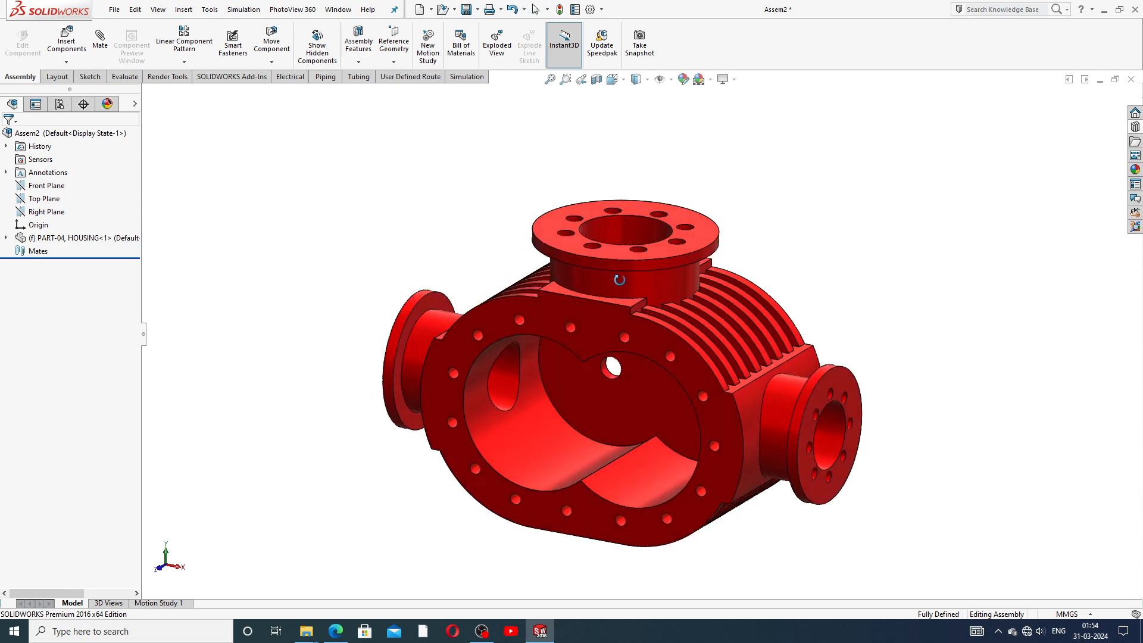
scroll(620, 285, up, 2)
click(66, 47)
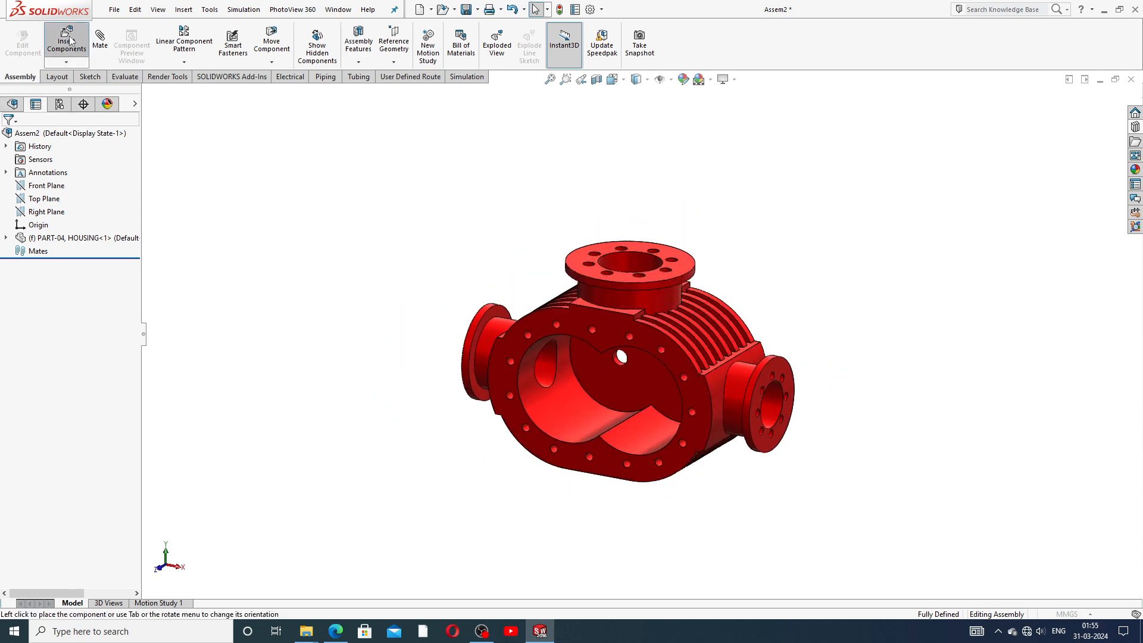
click(67, 343)
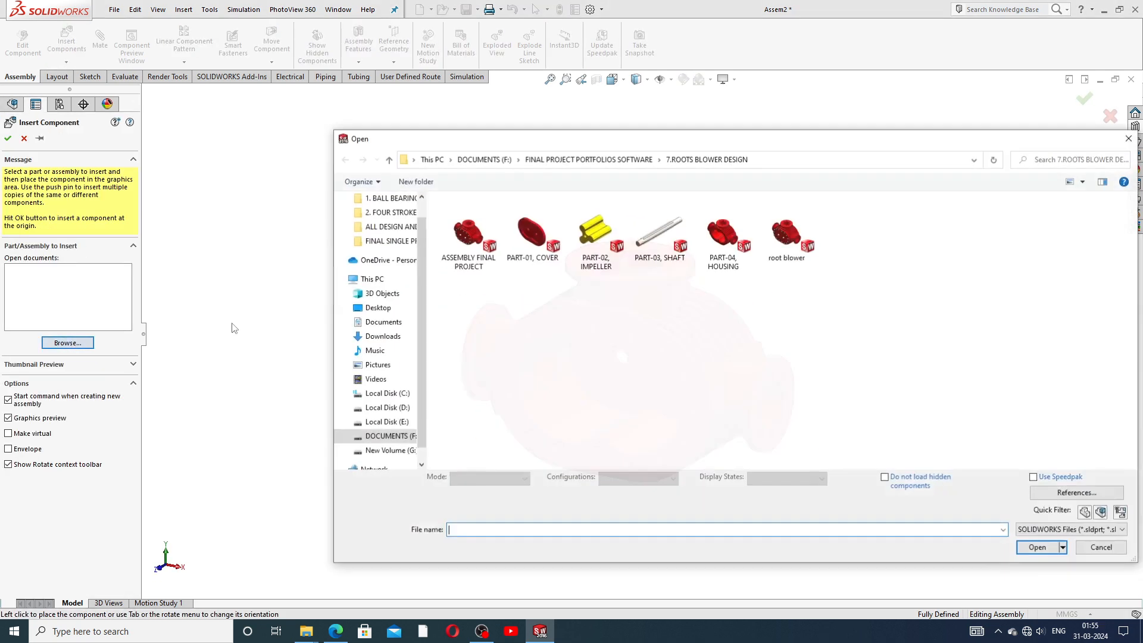
click(657, 244)
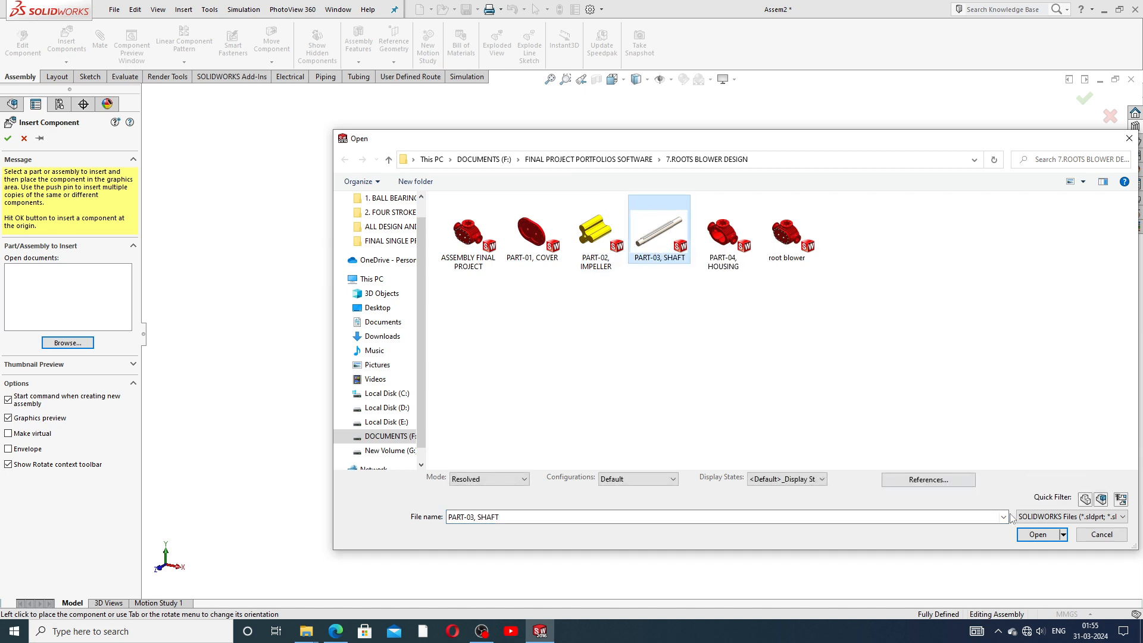
click(1037, 535)
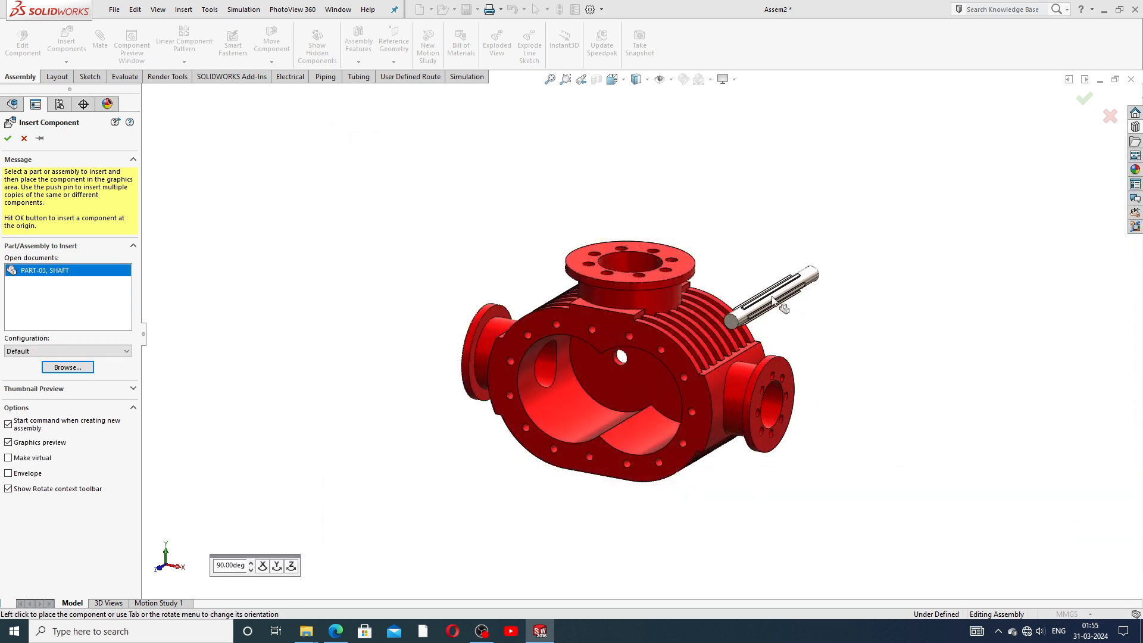
click(782, 241)
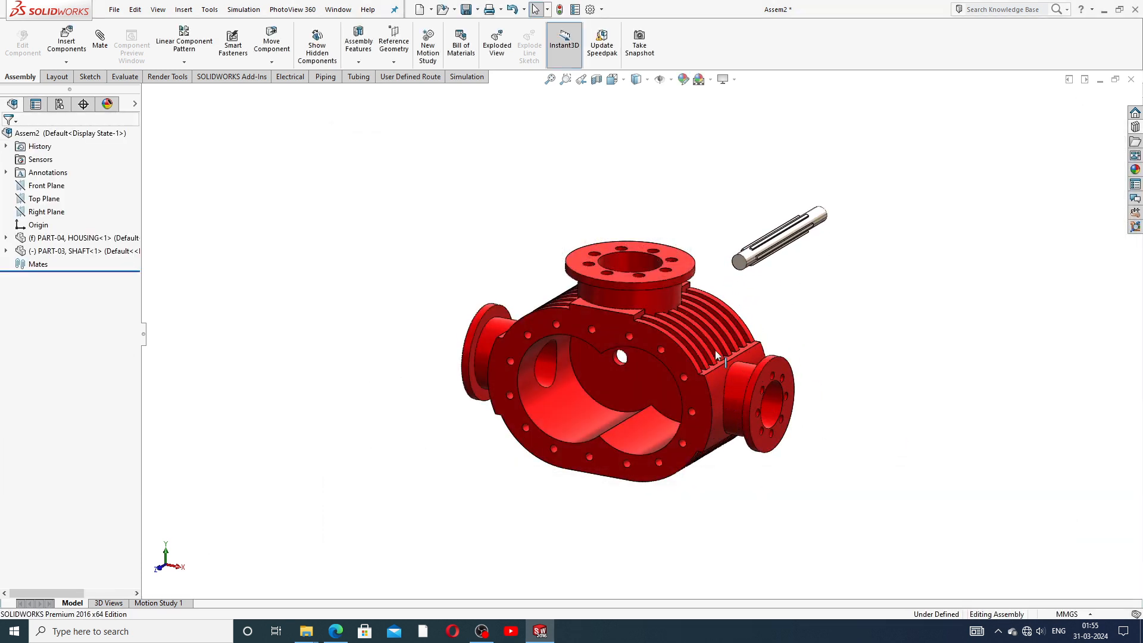
- Move the shaft from beside the top flange to in front of the housing's open front
scroll(717, 348, up, 2)
middle_drag(731, 332, 623, 388)
scroll(623, 388, down, 3)
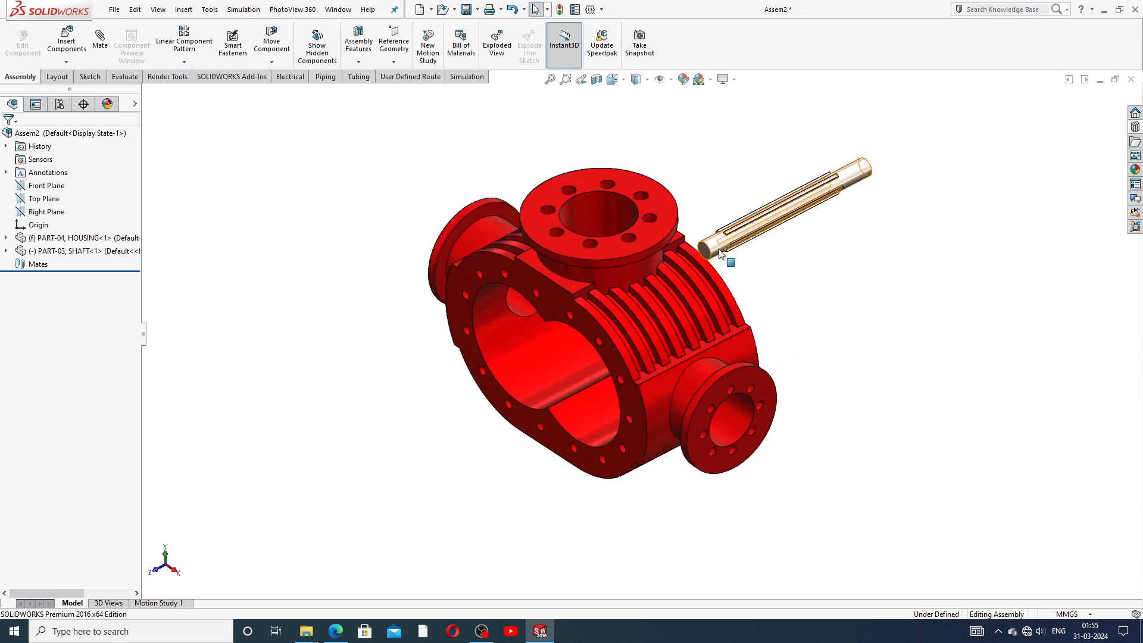
click(694, 259)
drag(693, 259, 378, 410)
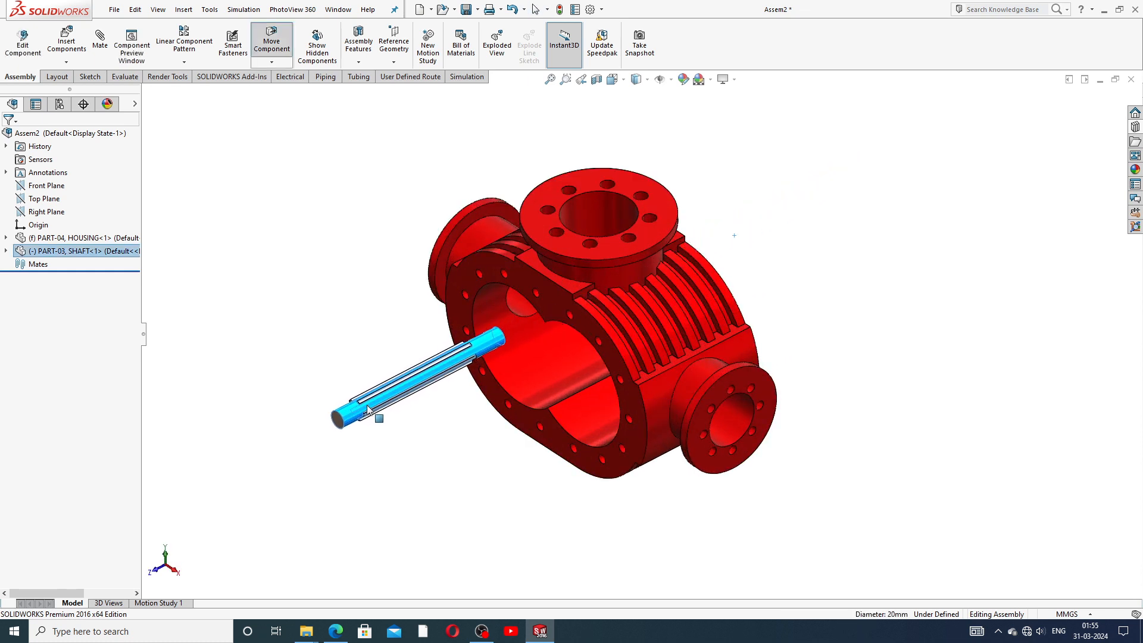
- View the housing's rear bores, then consult the assembly lecture's title page in the Edge browser and return to SolidWorks
scroll(546, 370, up, 2)
middle_drag(547, 375, 642, 345)
scroll(639, 345, down, 3)
scroll(641, 365, up, 3)
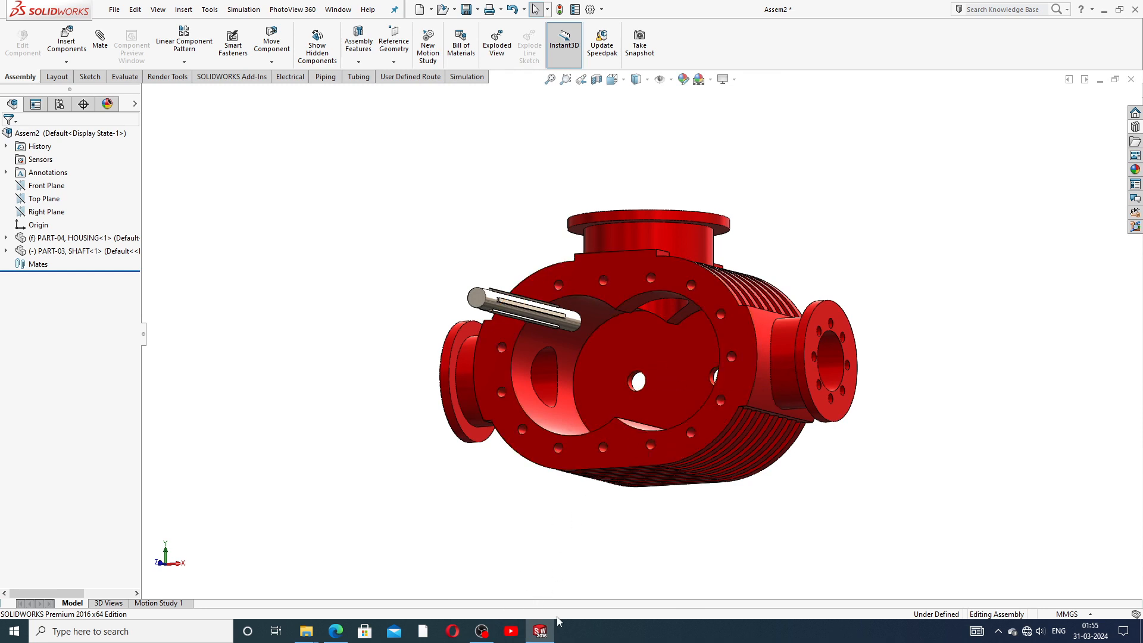
click(336, 631)
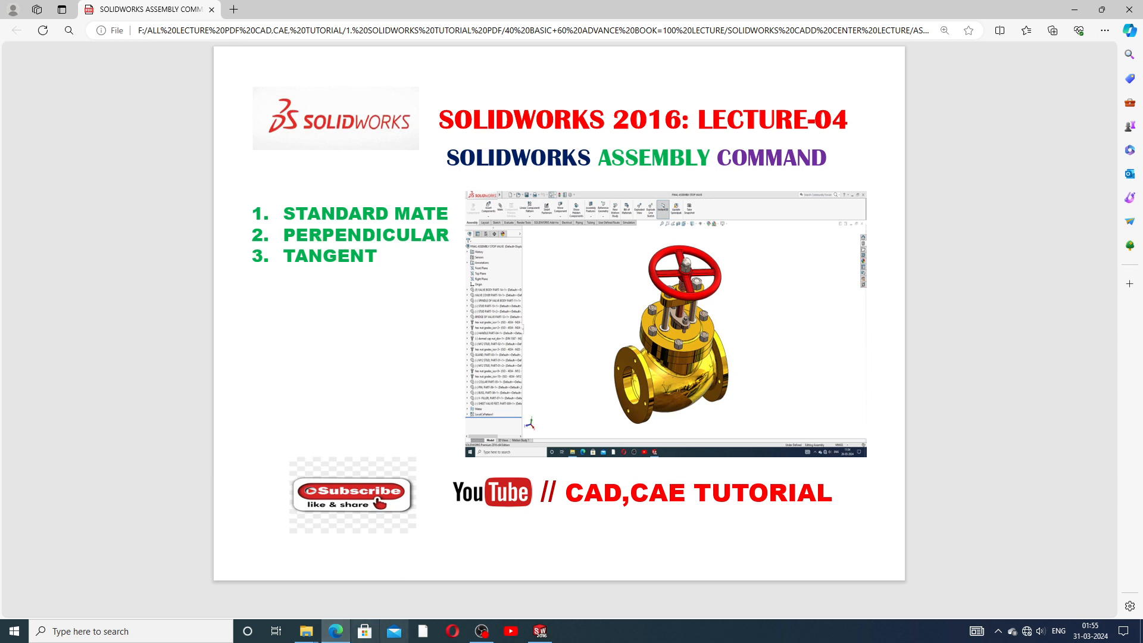
click(540, 631)
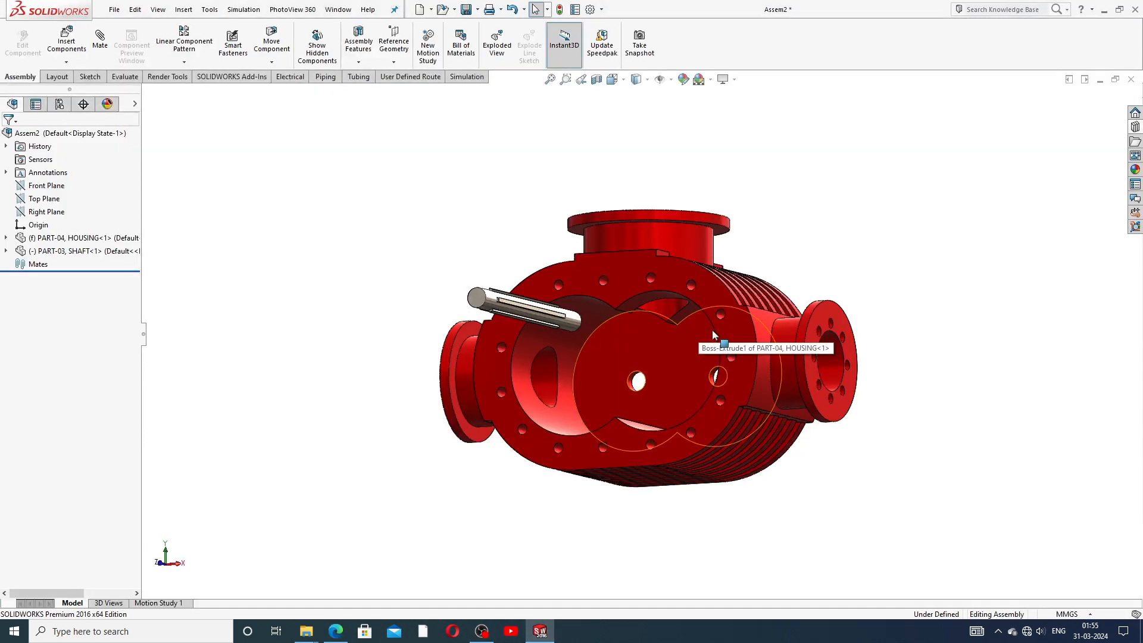
- Start the Mate command and examine the available standard, advanced and mechanical mate types
middle_drag(717, 412, 716, 357)
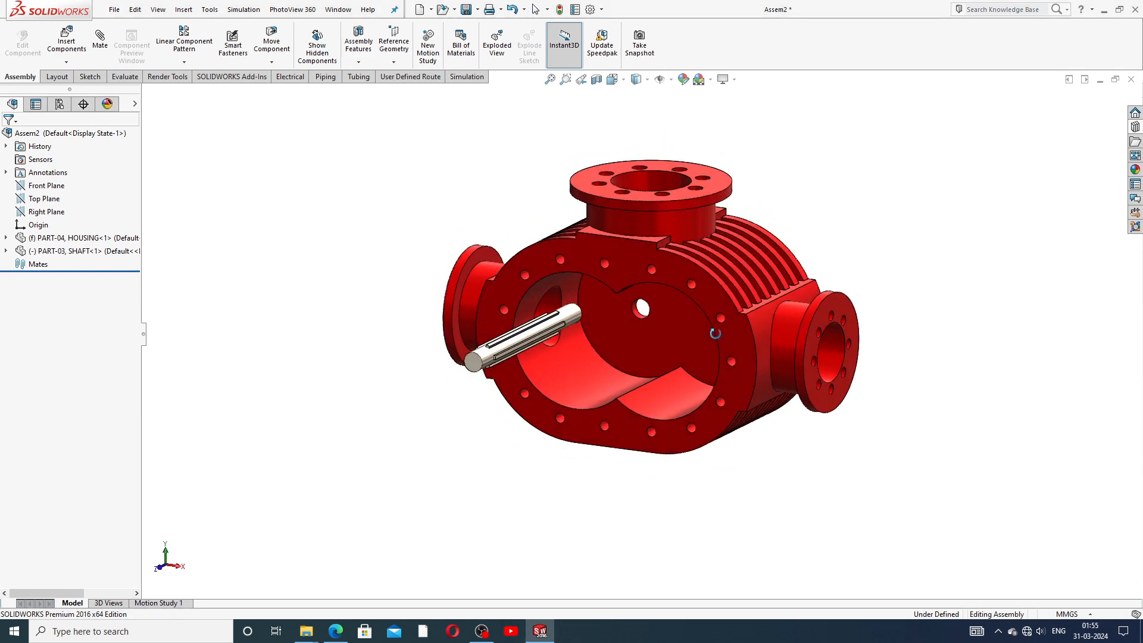
scroll(659, 333, down, 4)
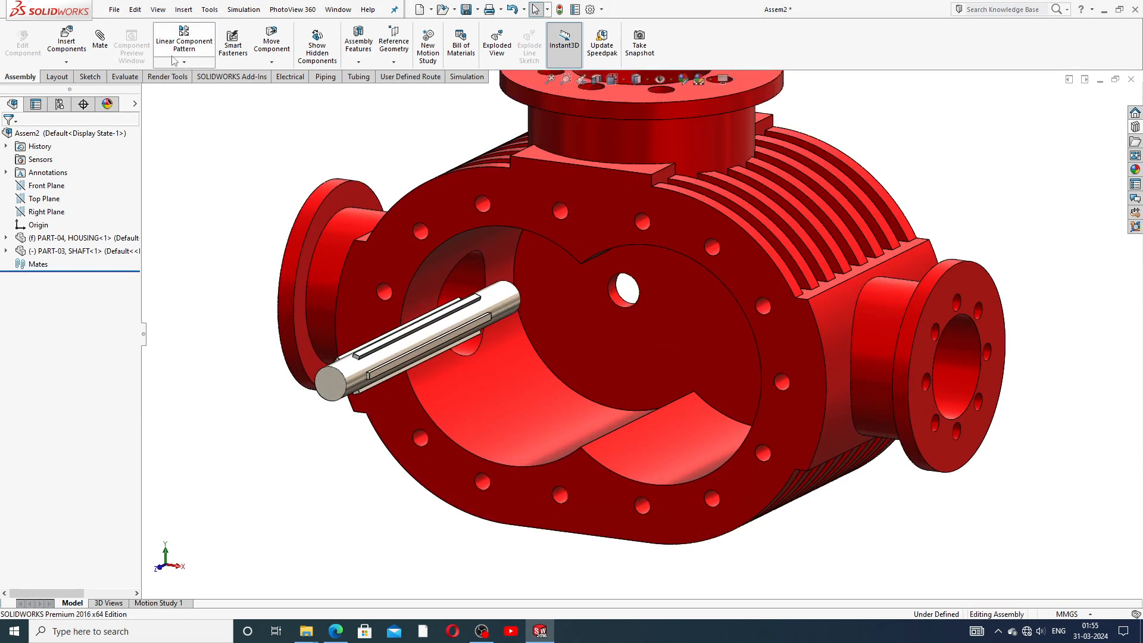
click(100, 44)
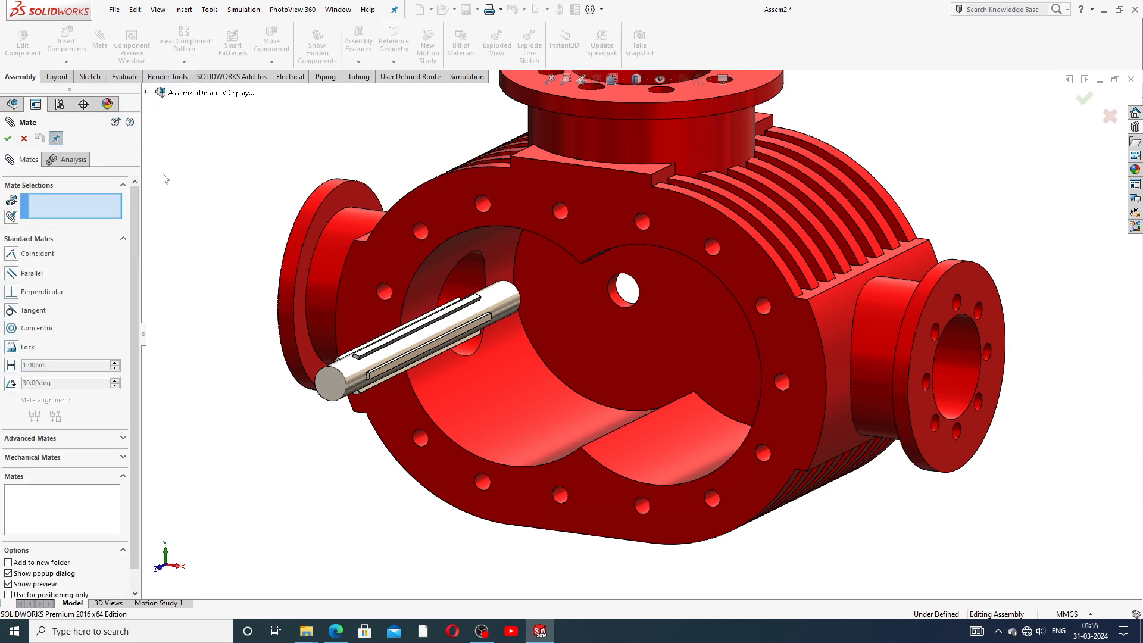
click(126, 239)
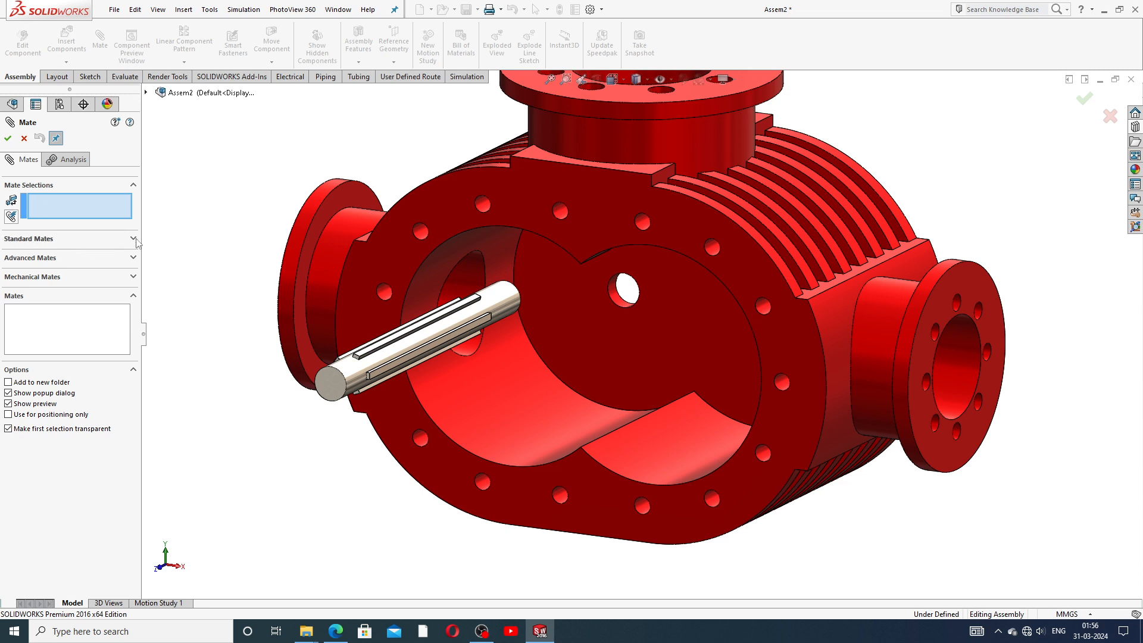
click(95, 241)
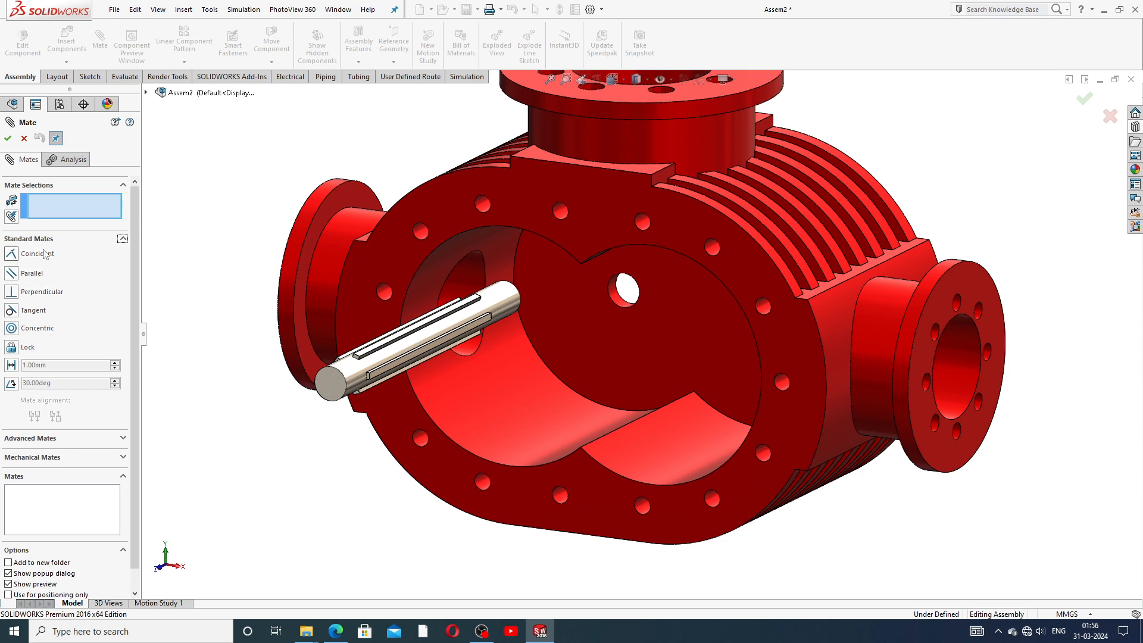
click(123, 239)
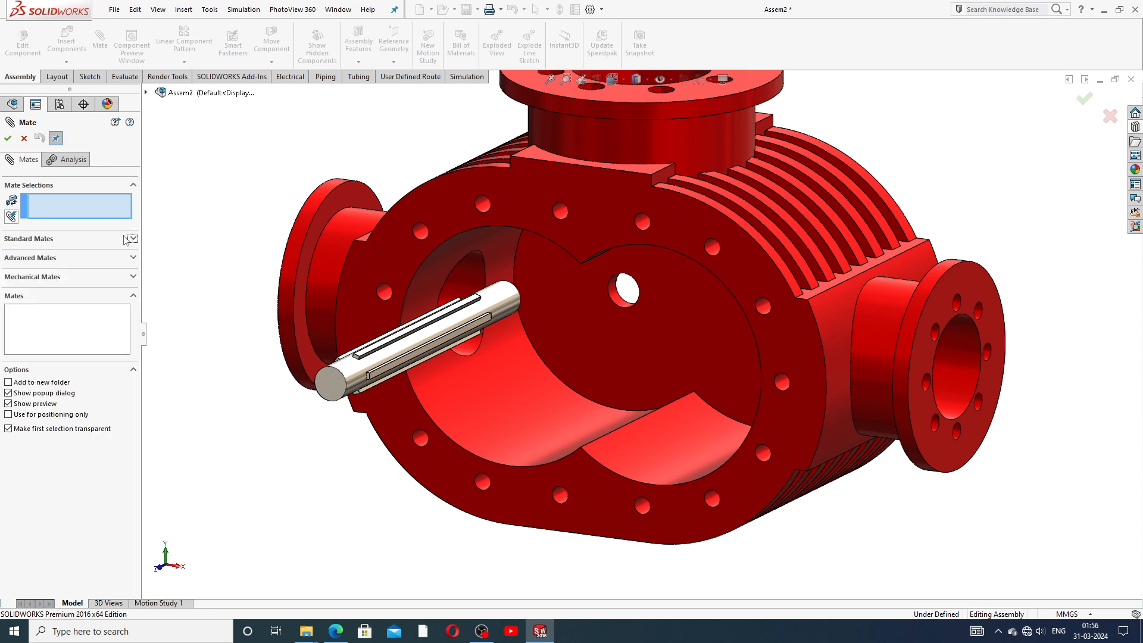
click(69, 258)
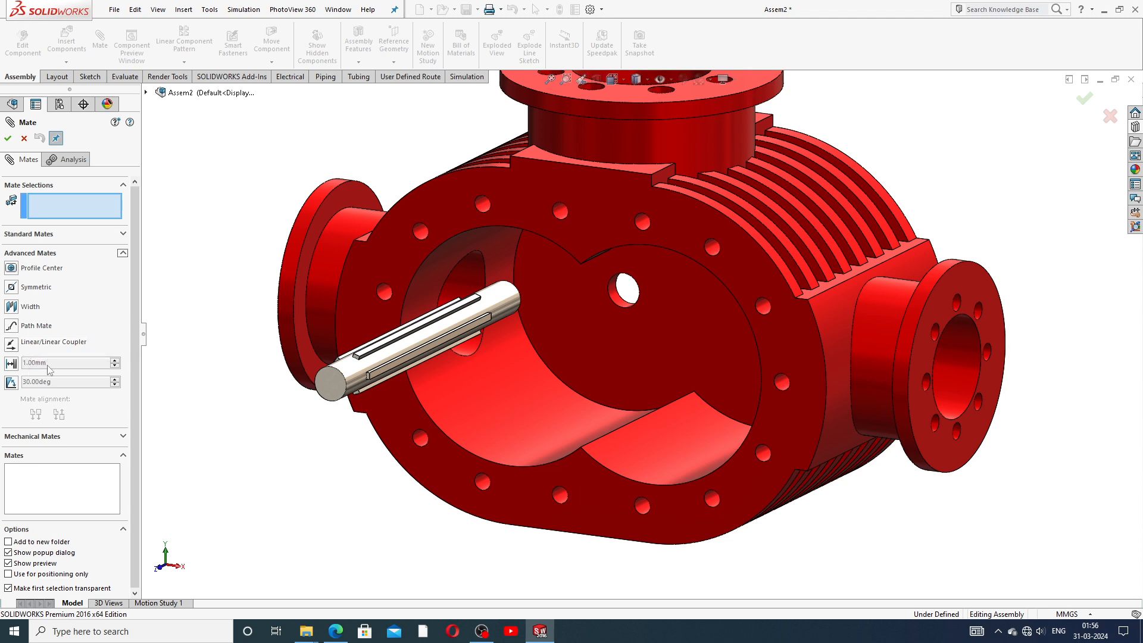
click(122, 235)
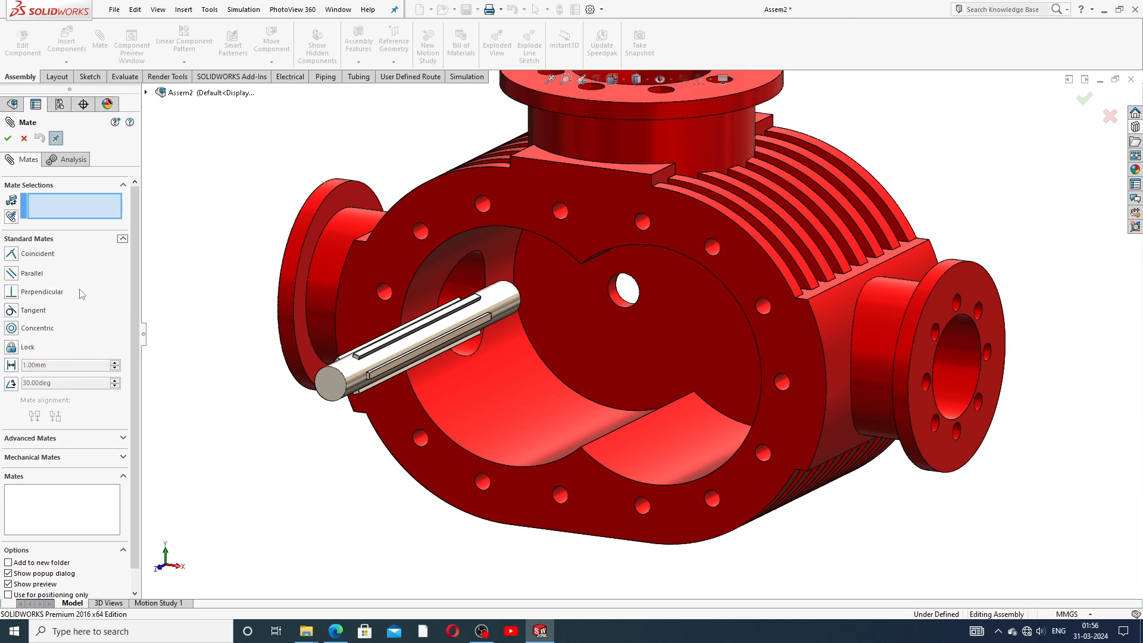
click(62, 457)
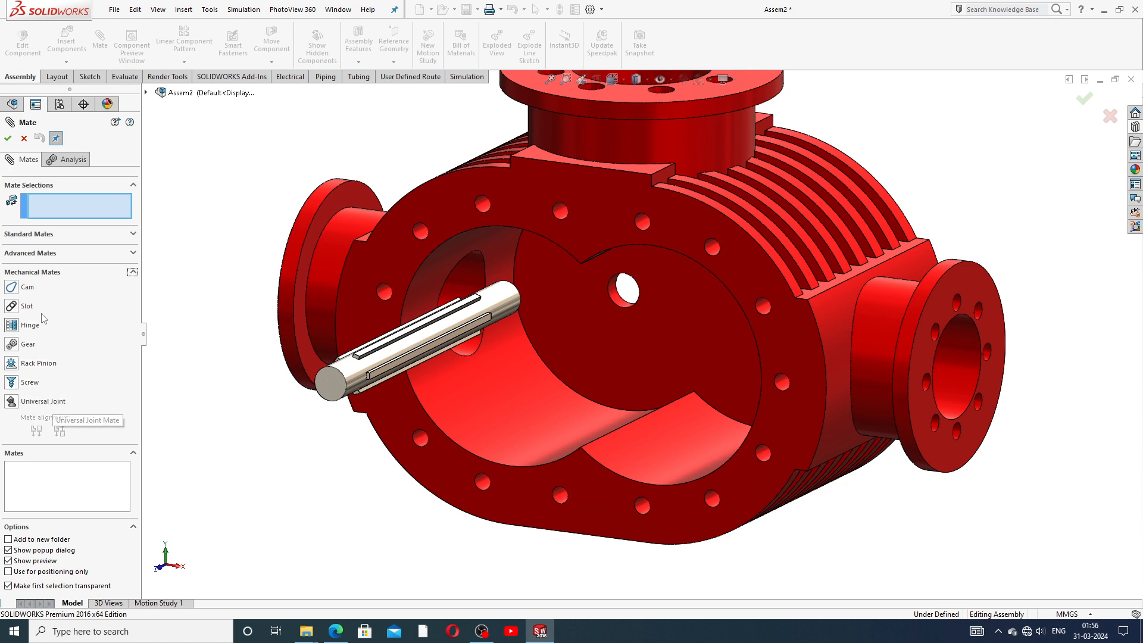
click(111, 260)
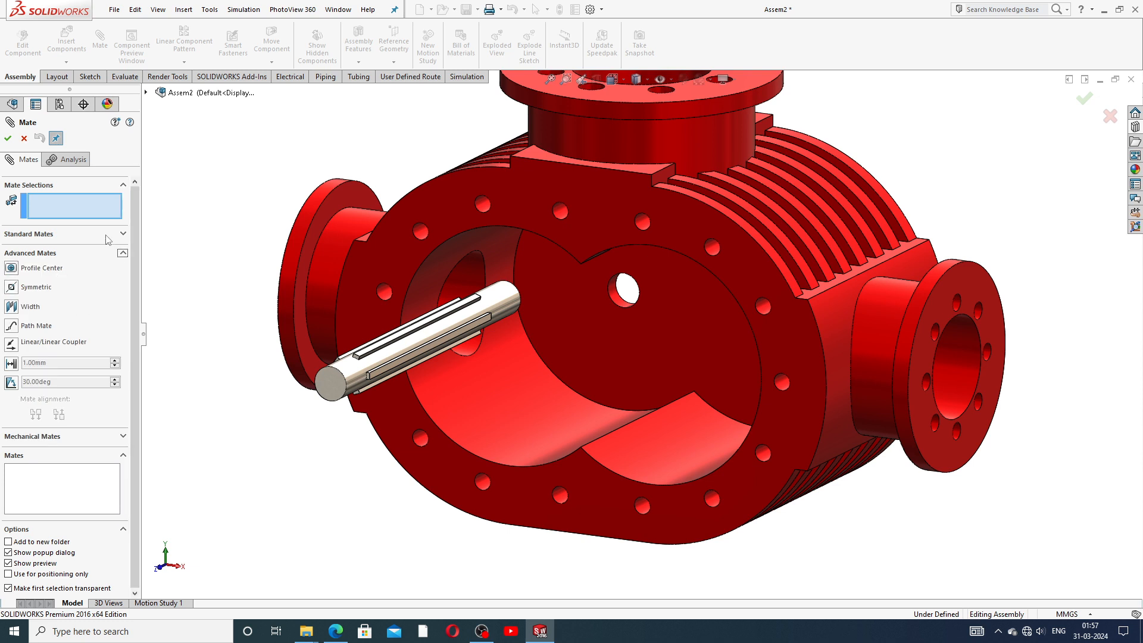
click(108, 238)
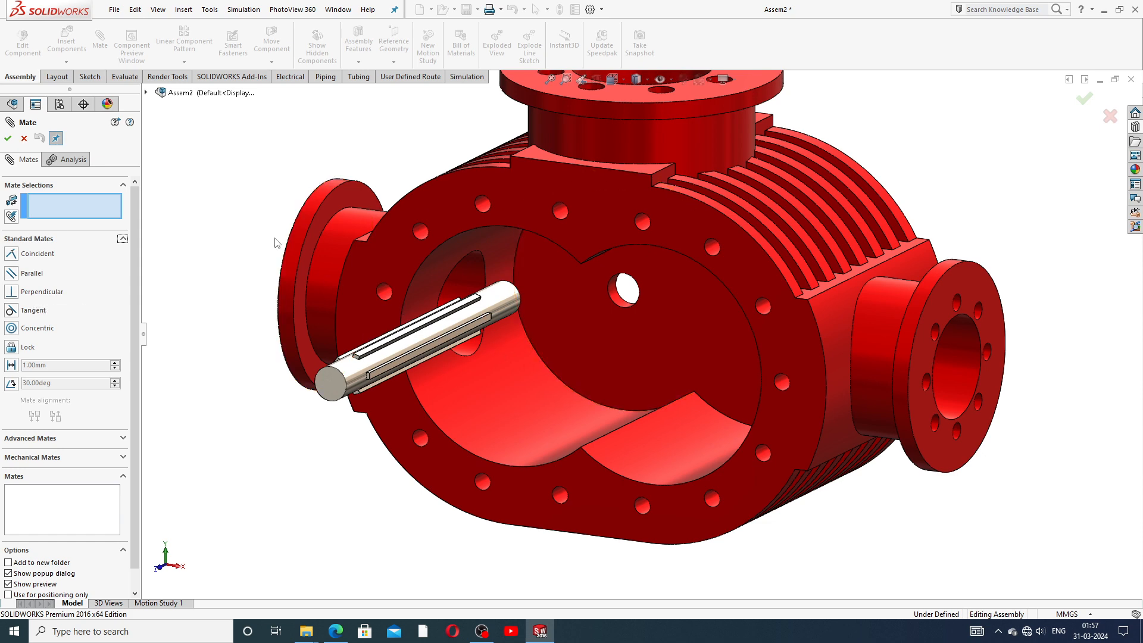
- Try perpendicular and tangent mates between the housing's visible rear bore and the shaft's cylindrical end, then clear the mate selections
click(615, 291)
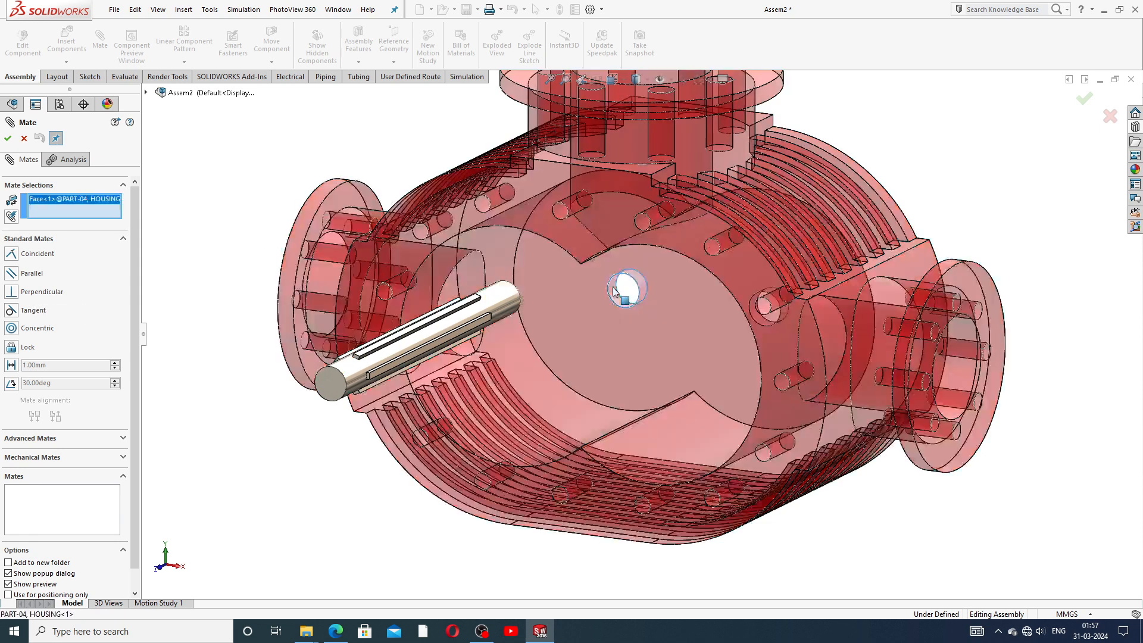
click(499, 302)
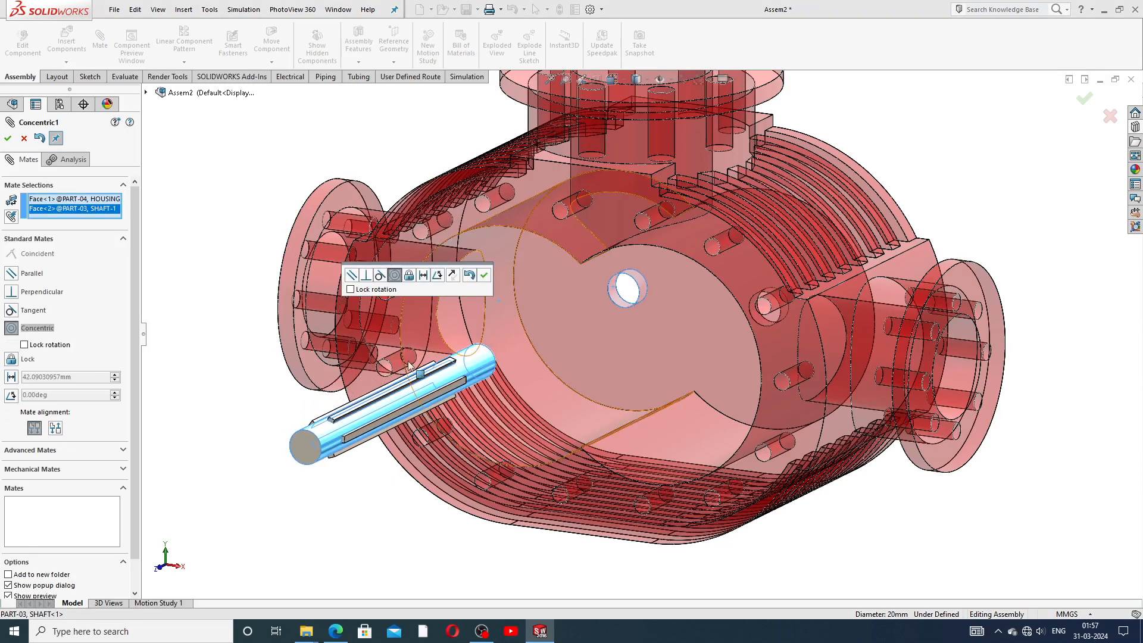
click(367, 276)
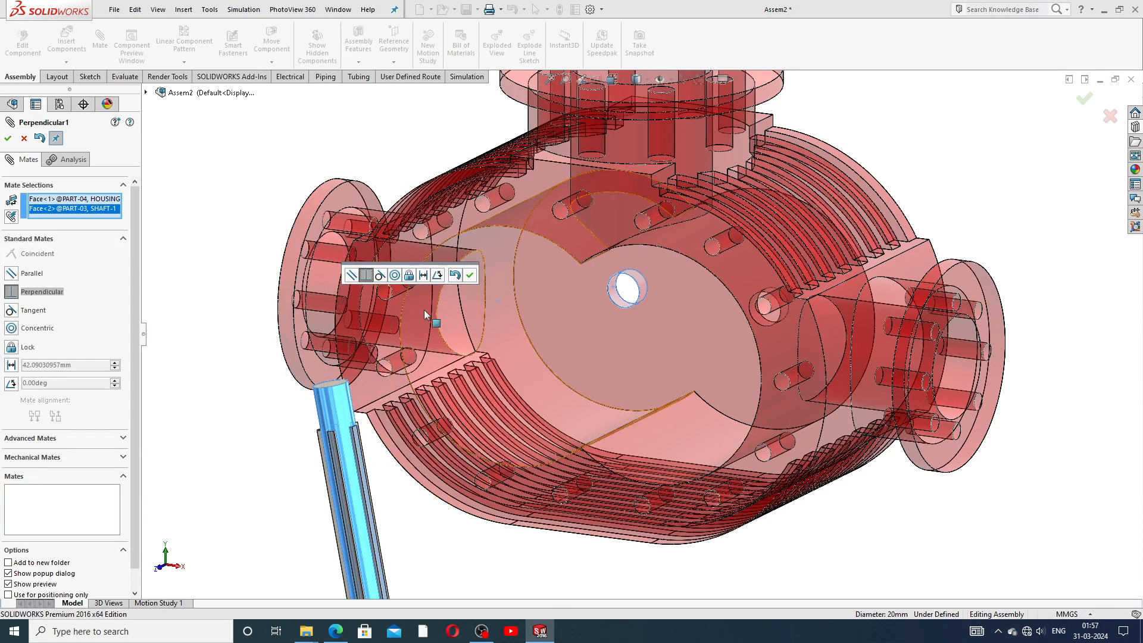
scroll(443, 339, up, 4)
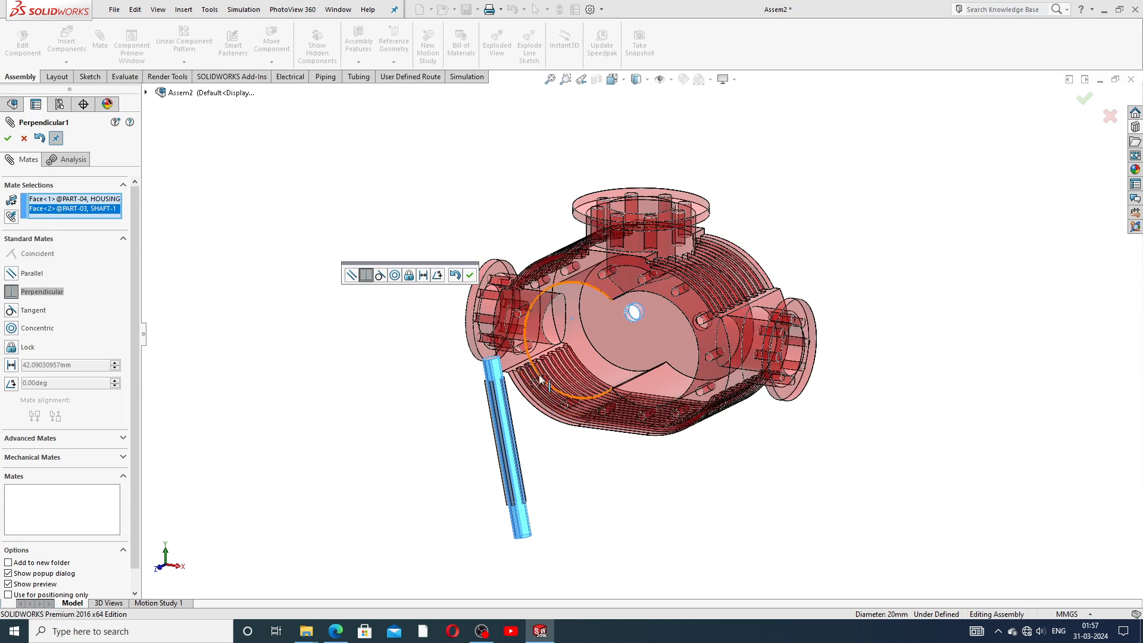
scroll(459, 369, down, 4)
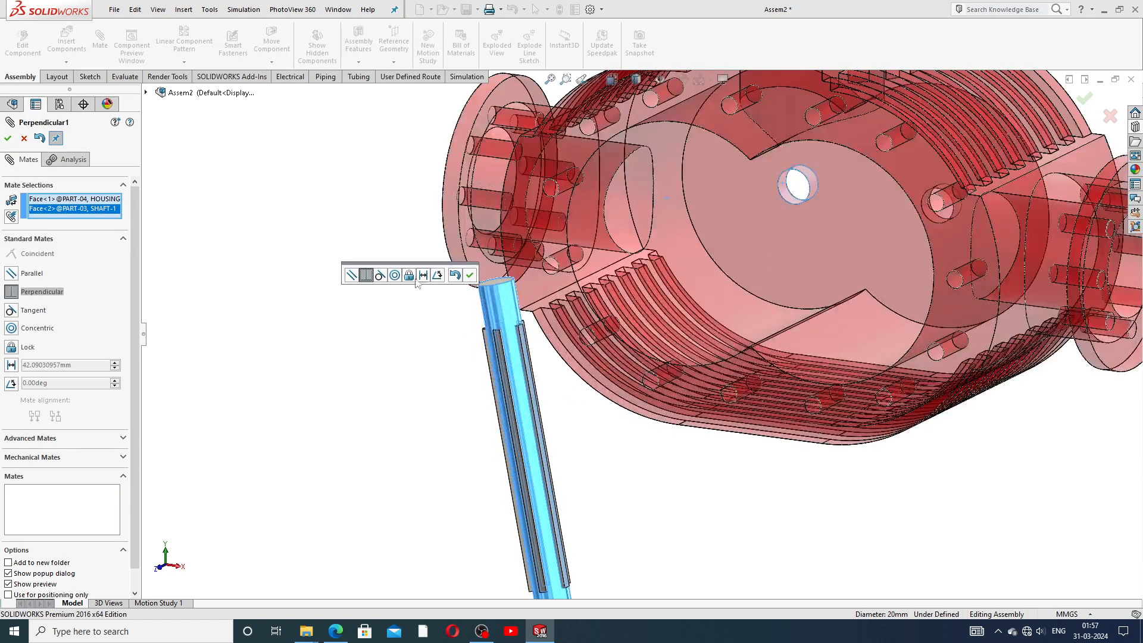
click(381, 275)
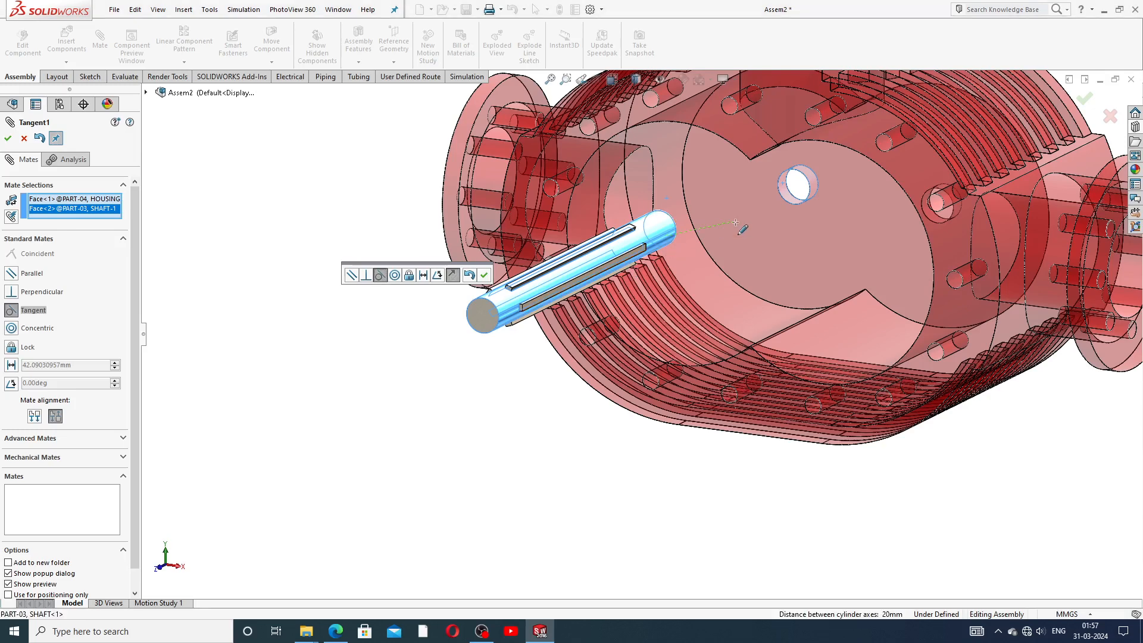
click(634, 234)
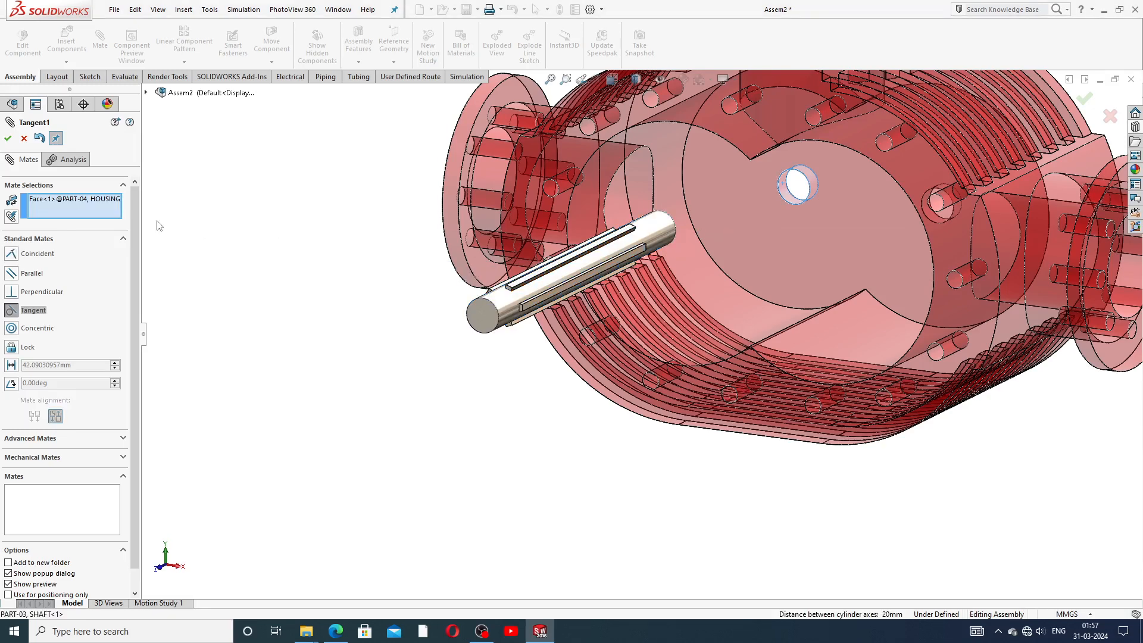
right_click(105, 207)
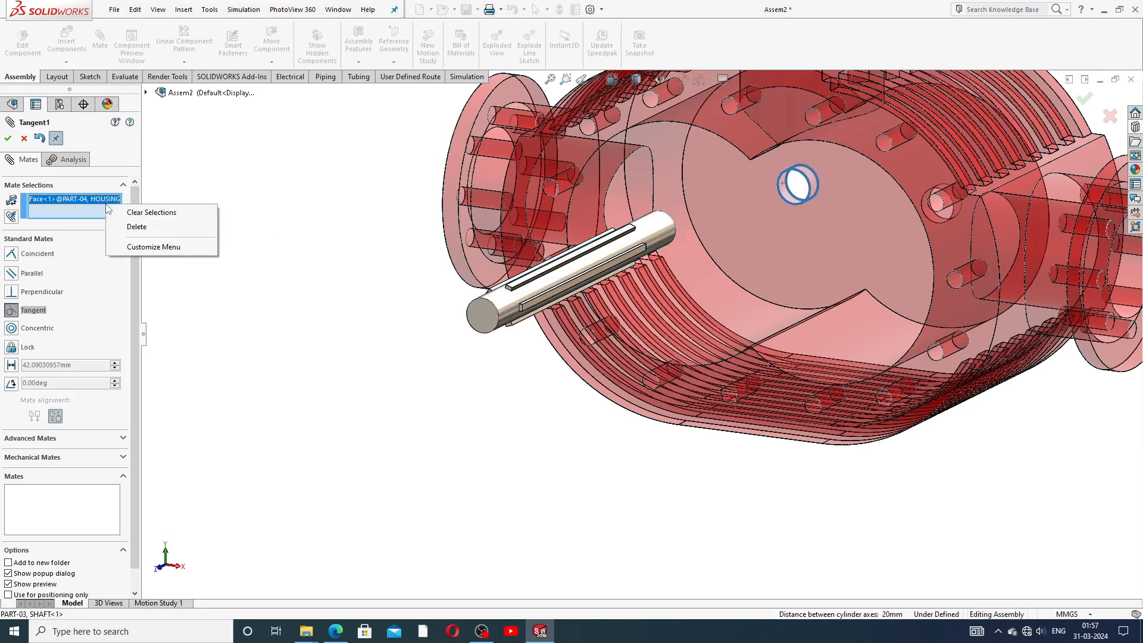
click(148, 226)
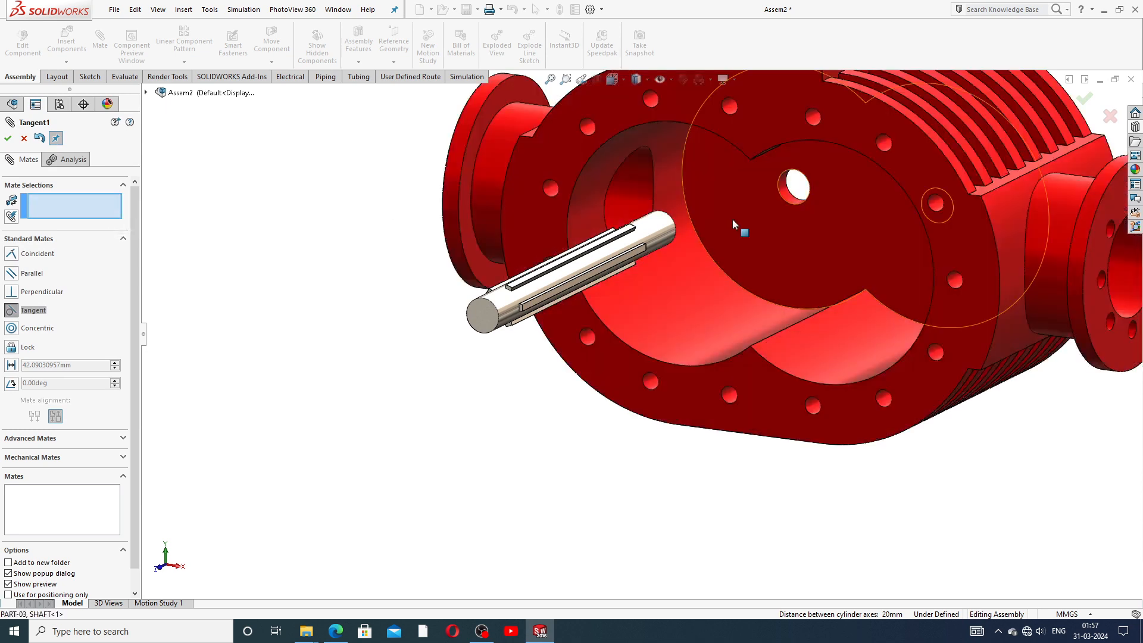
- Add a tangent mate between the housing's visible rear bore and the cylindrical face at the shaft's inner end
scroll(733, 219, up, 5)
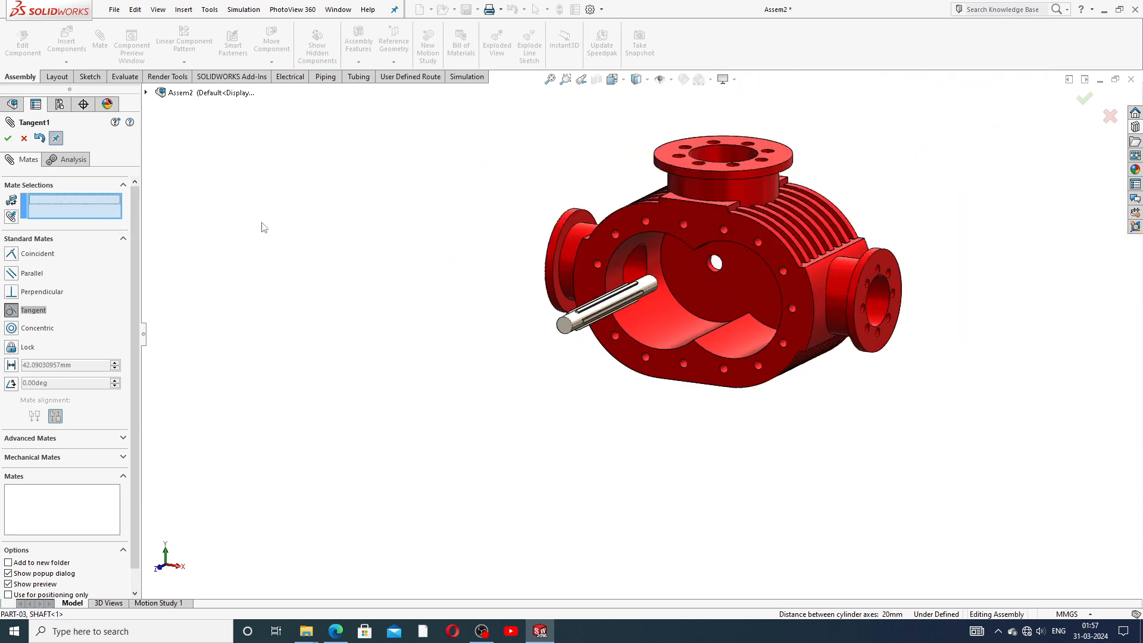
scroll(693, 307, down, 3)
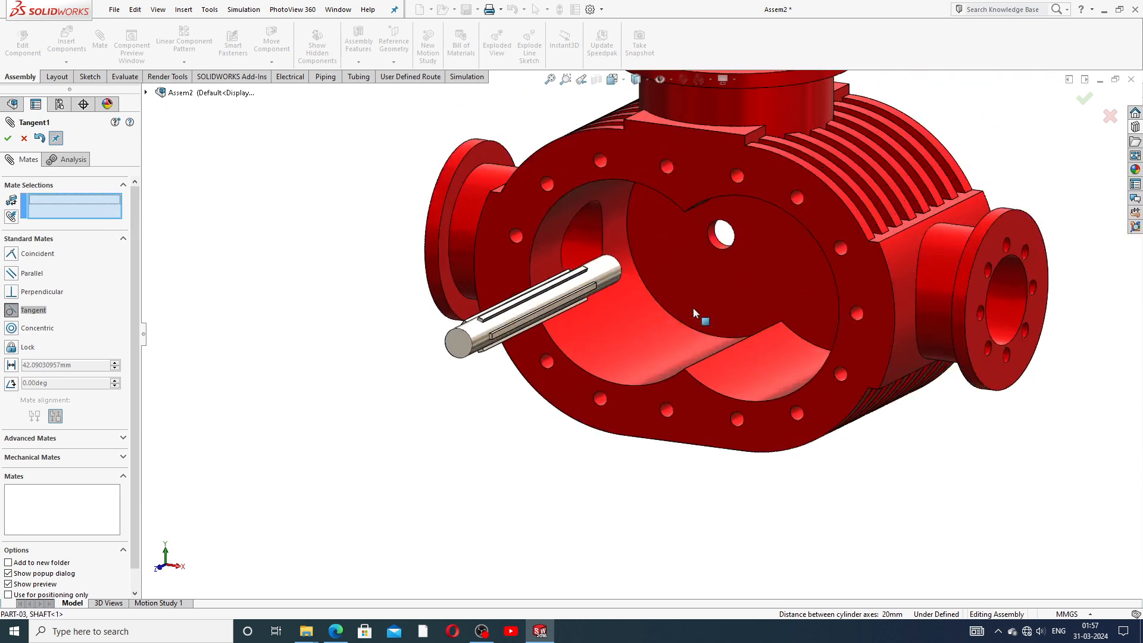
click(718, 237)
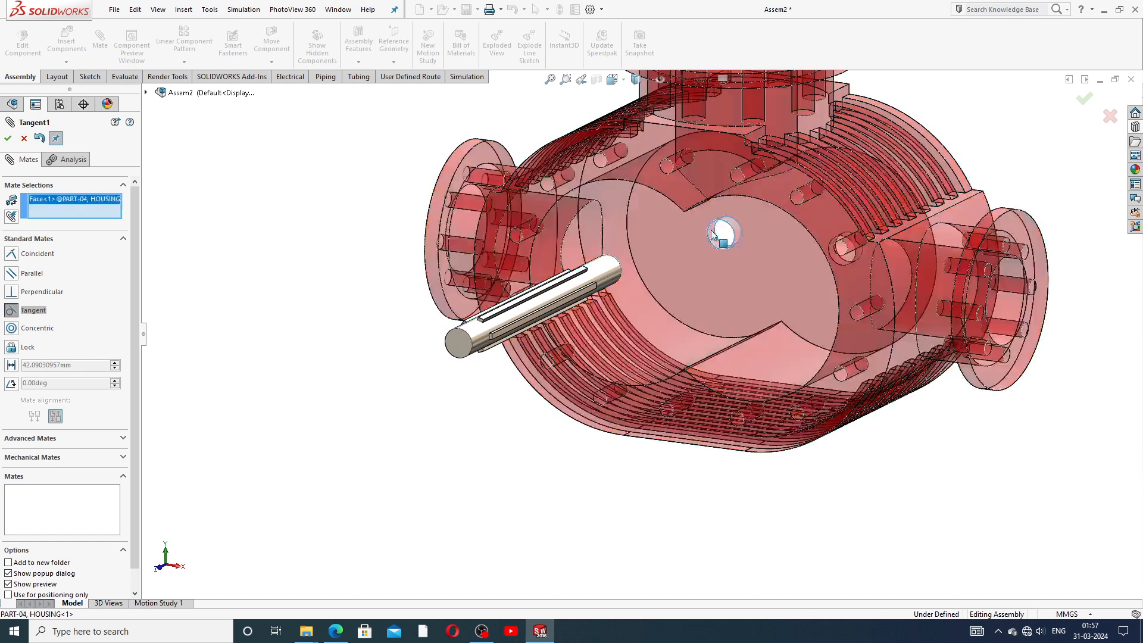
click(597, 277)
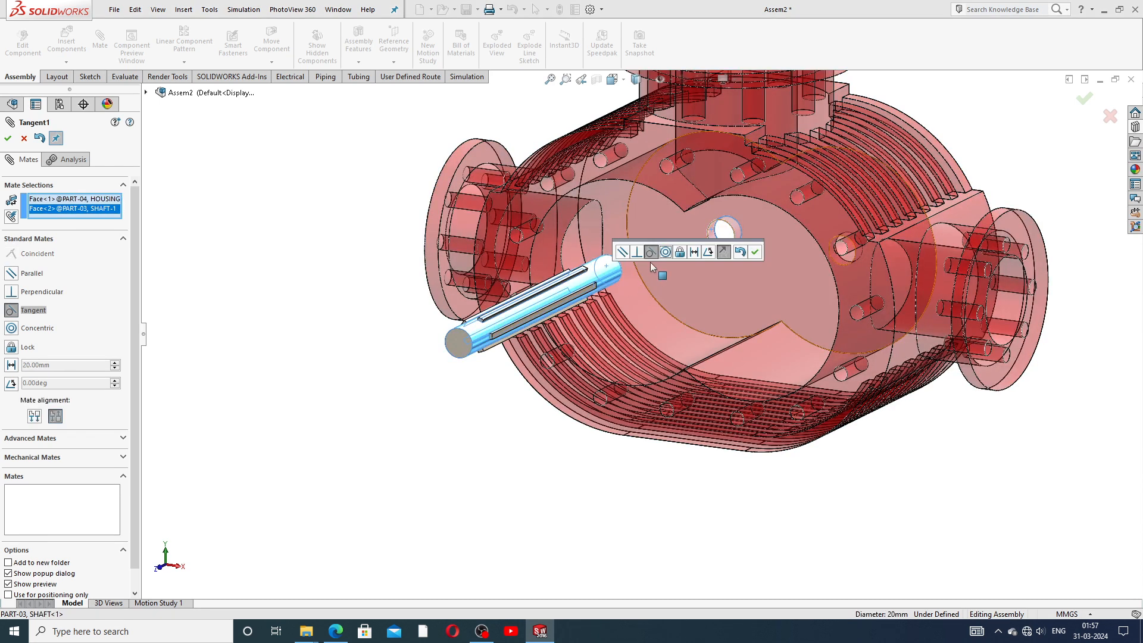
click(754, 253)
- Move the shaft around the rear bore to test the tangent mate from the front and rear of the housing
drag(588, 286, 702, 273)
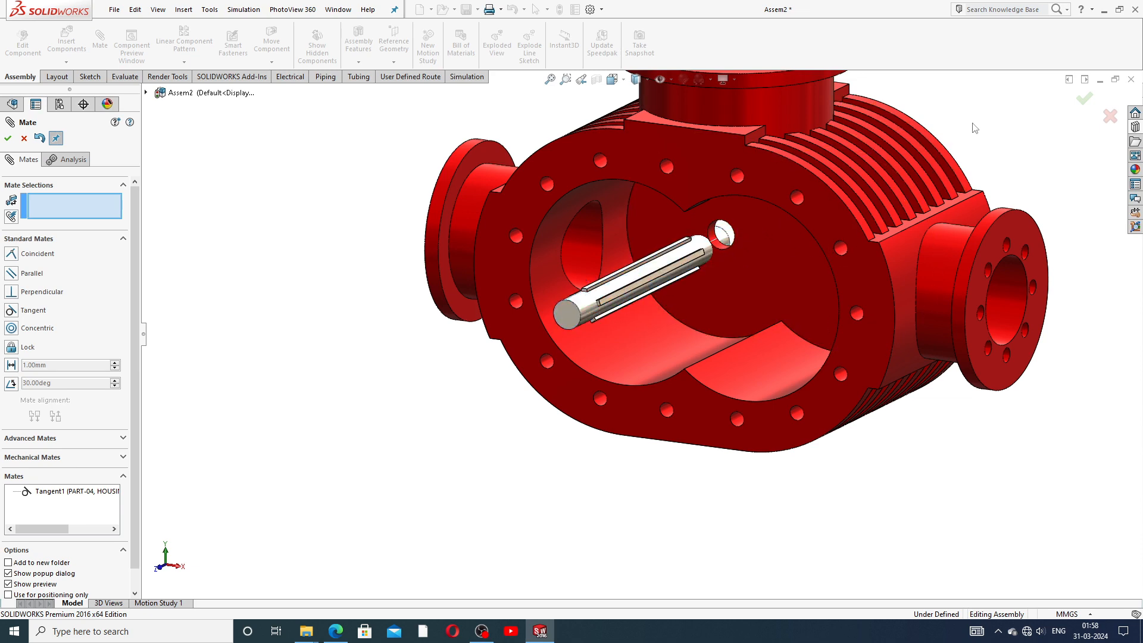
middle_drag(955, 174, 626, 418)
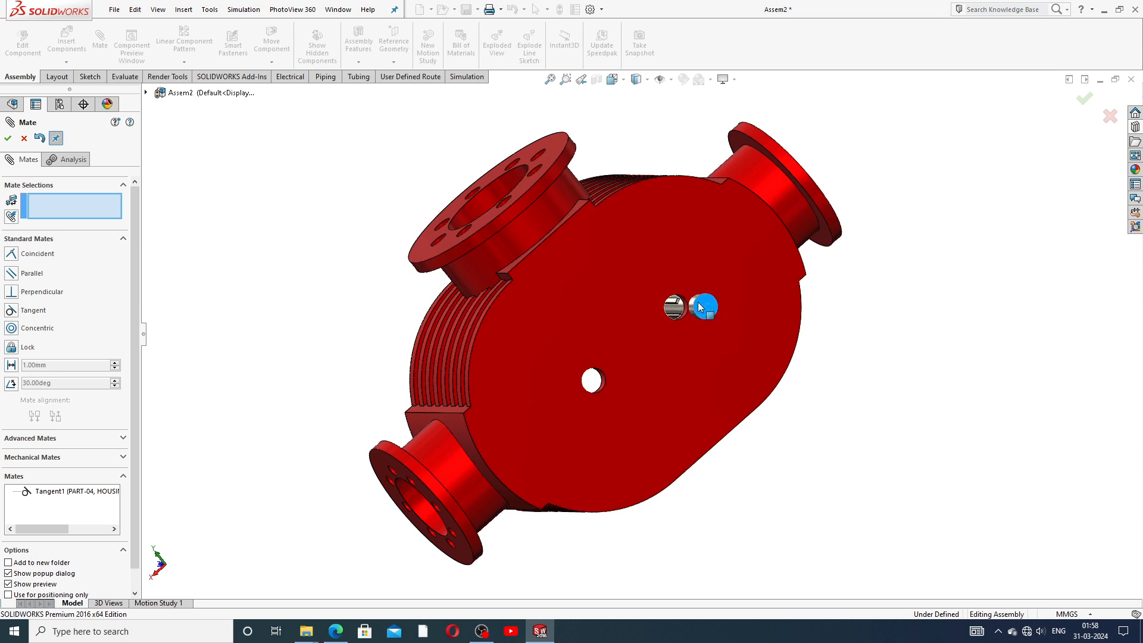
drag(706, 303, 676, 302)
middle_drag(676, 311, 693, 528)
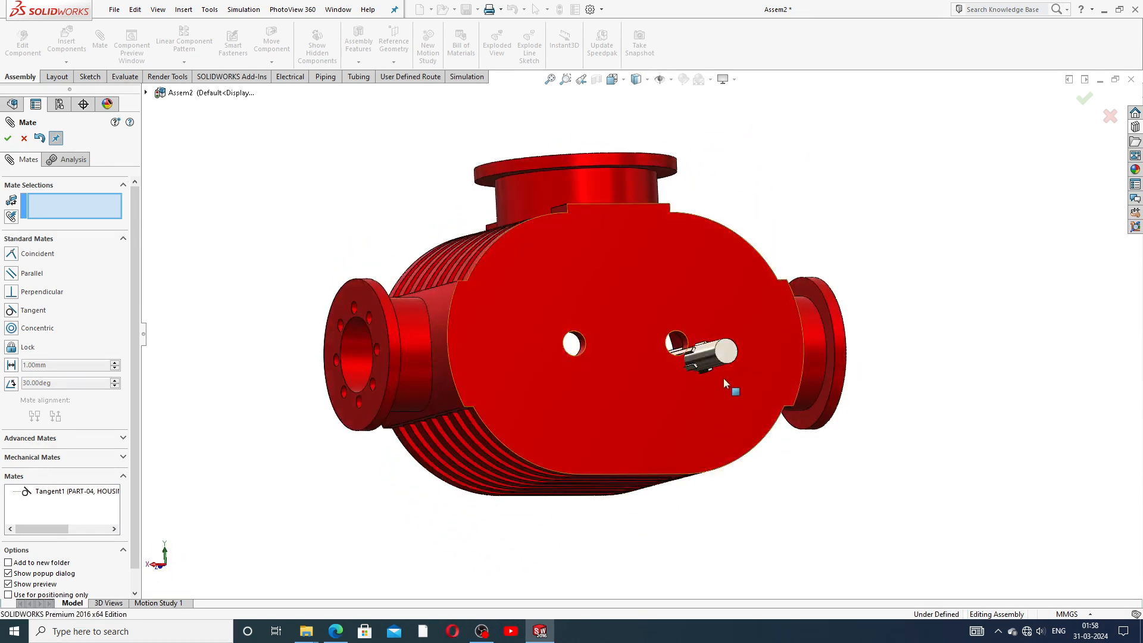
drag(722, 350, 691, 359)
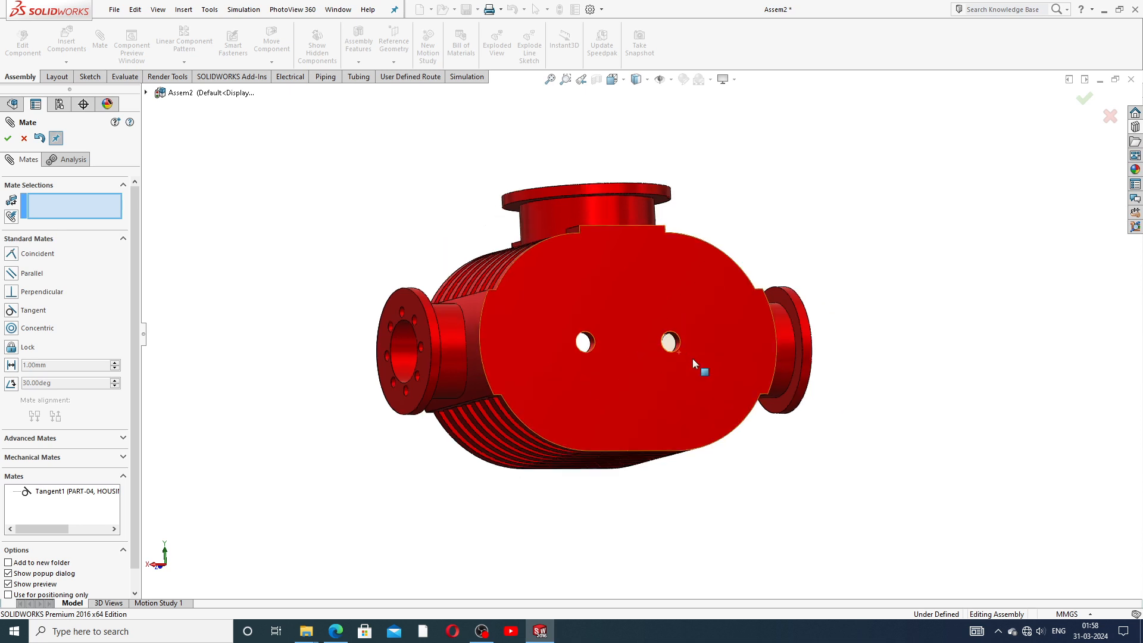
middle_drag(659, 351, 848, 431)
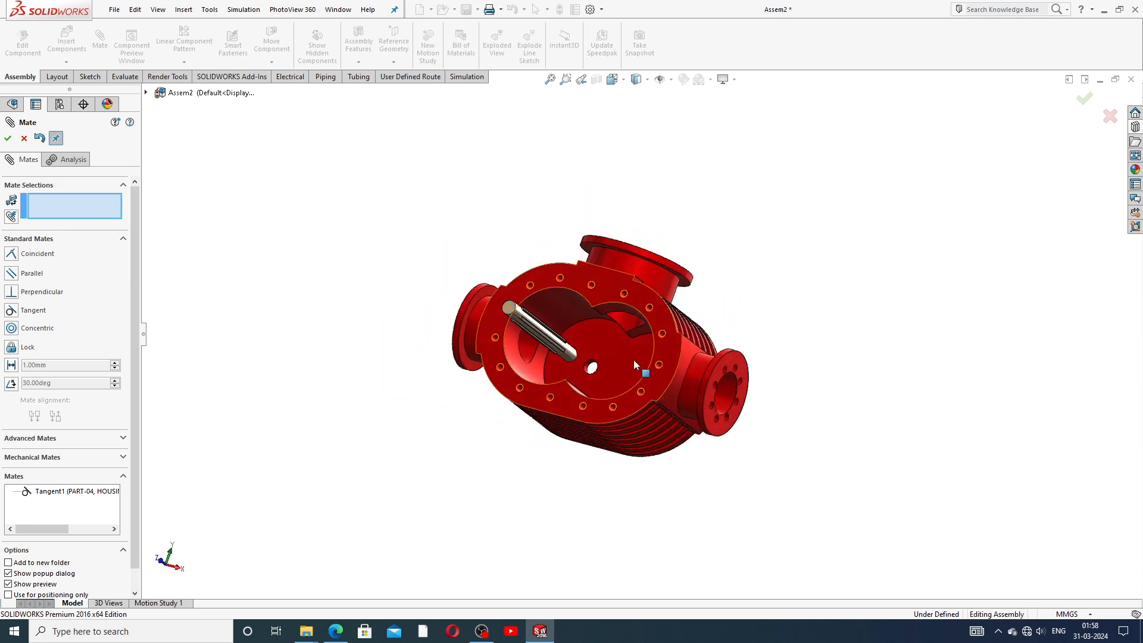
middle_drag(571, 350, 598, 399)
- Remove the stray shaft point from the mate selections and close the Mate command
click(554, 313)
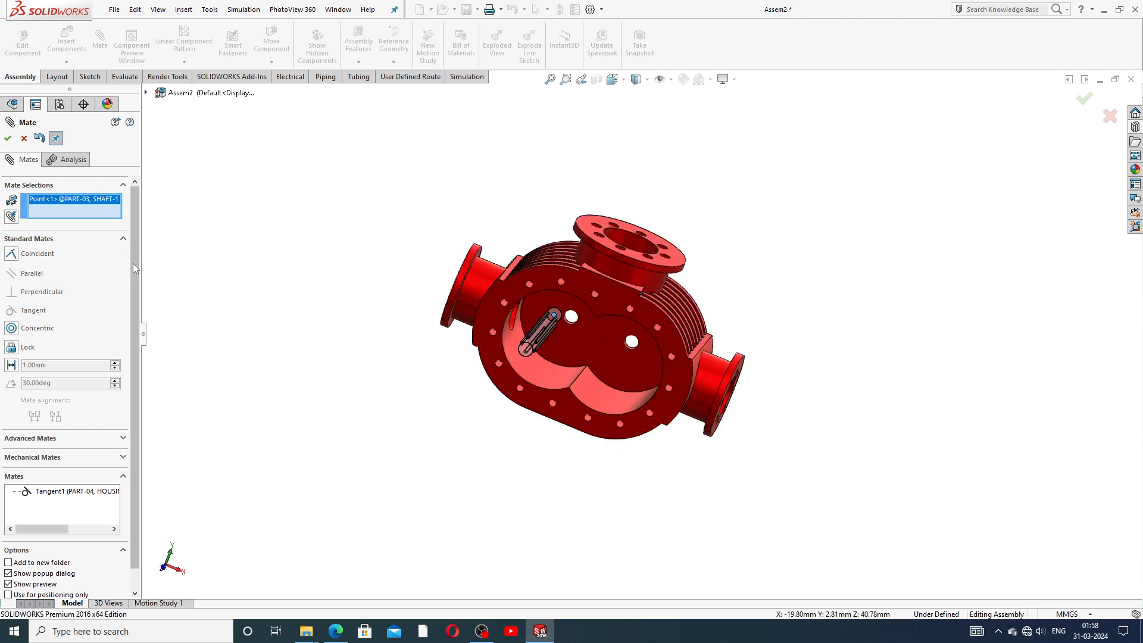
right_click(109, 210)
click(144, 219)
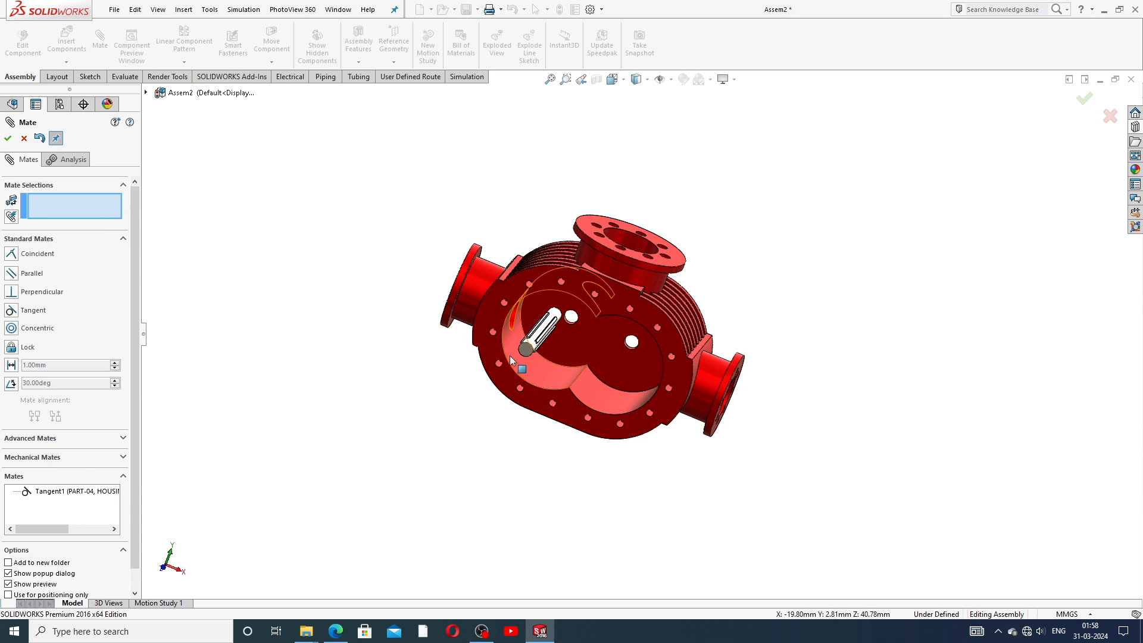
scroll(652, 326, down, 3)
middle_drag(653, 297, 600, 269)
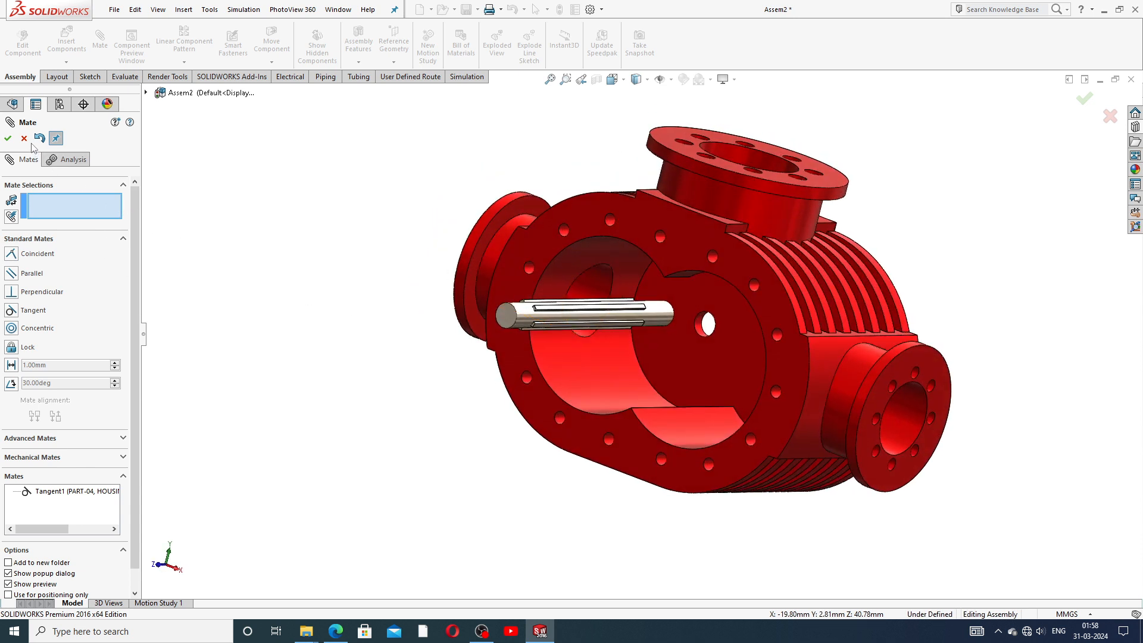
click(24, 138)
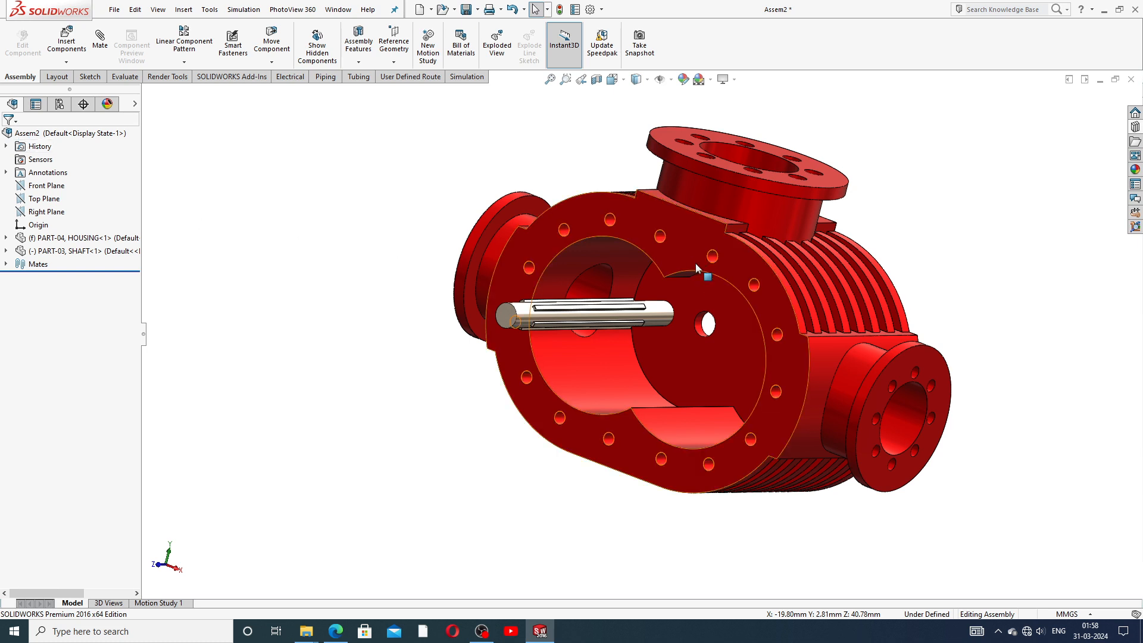
- Move the shaft away from the housing's open front, then undo the shaft moves and the tangent mate
scroll(619, 325, up, 2)
drag(604, 323, 450, 342)
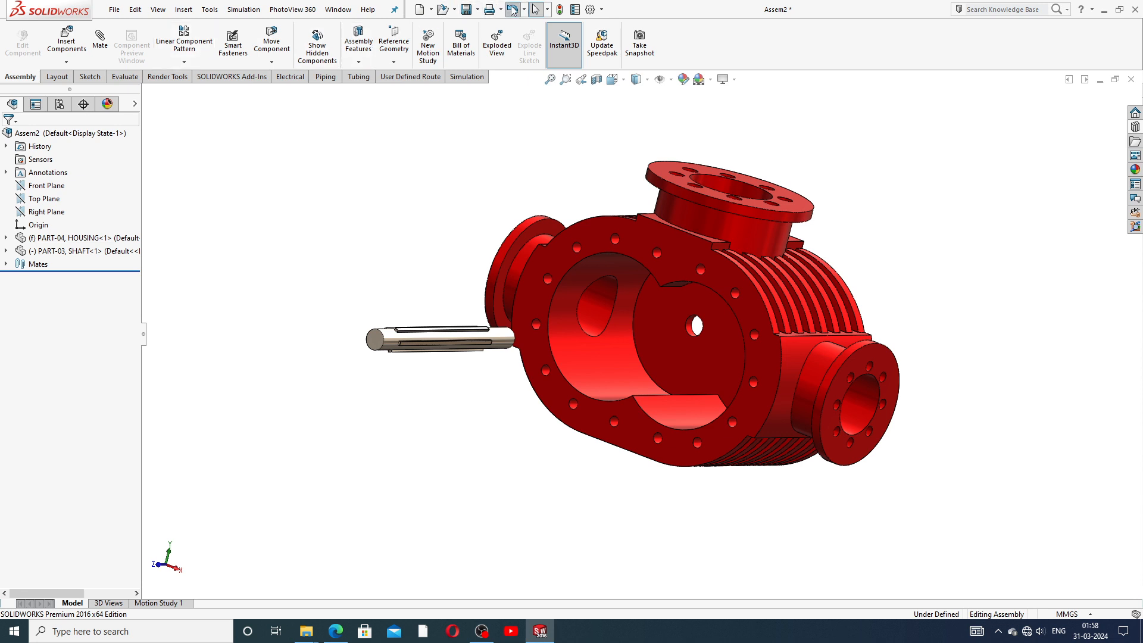
click(512, 9)
scroll(600, 226, up, 2)
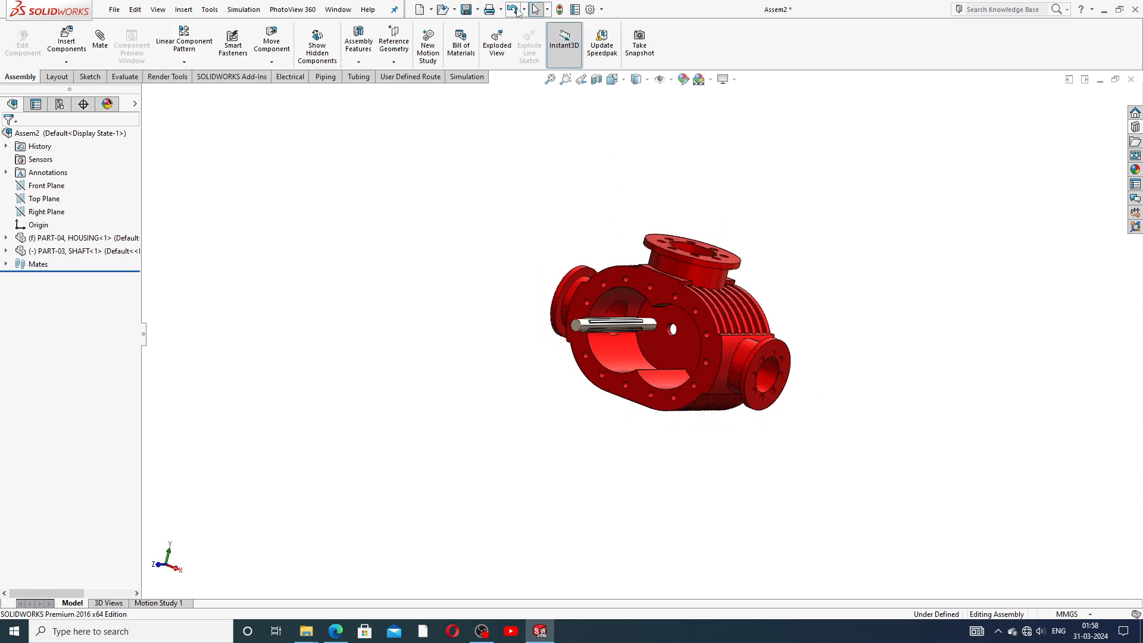
scroll(685, 358, down, 5)
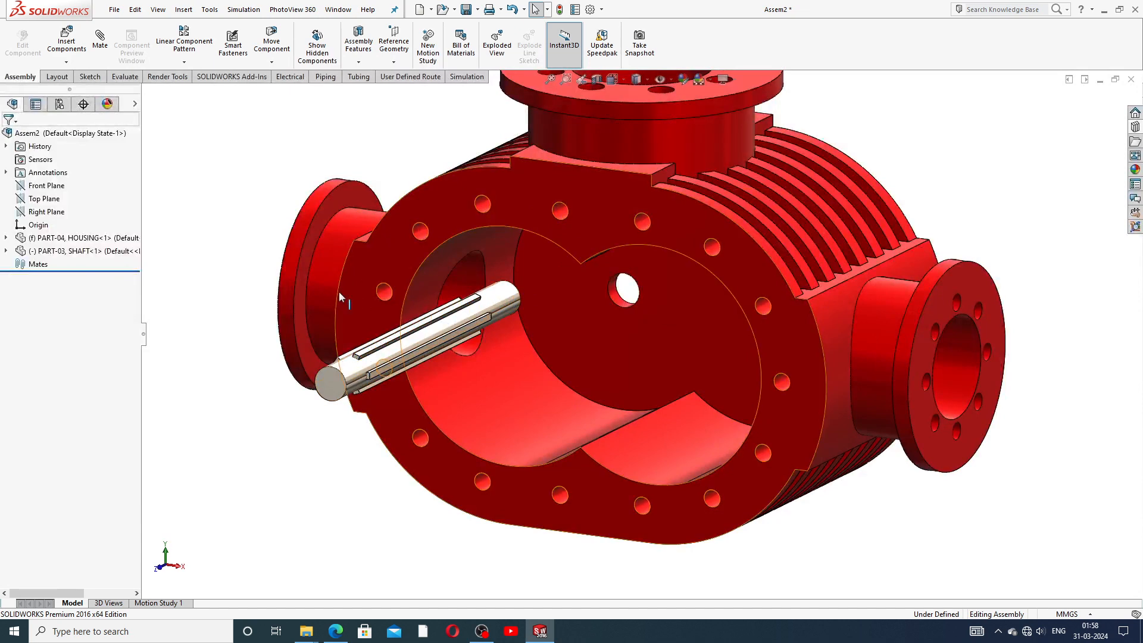
- Add a perpendicular mate between the housing's visible rear bore and the shaft's cylindrical end, check the shaft's orientation, and close the Mate command
click(101, 62)
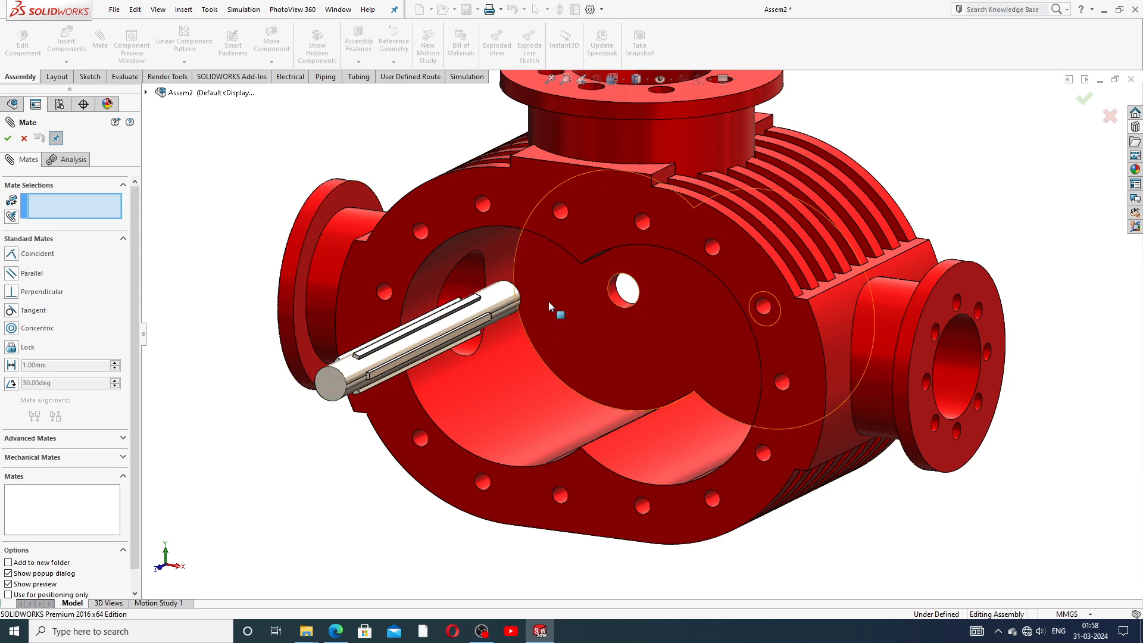
click(620, 293)
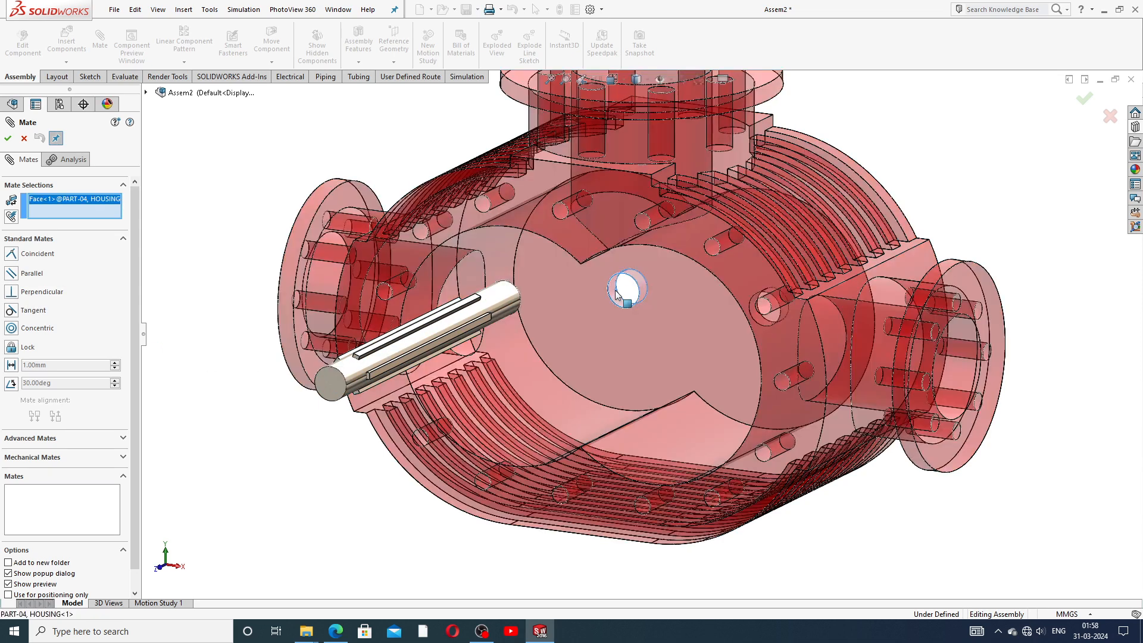
click(510, 301)
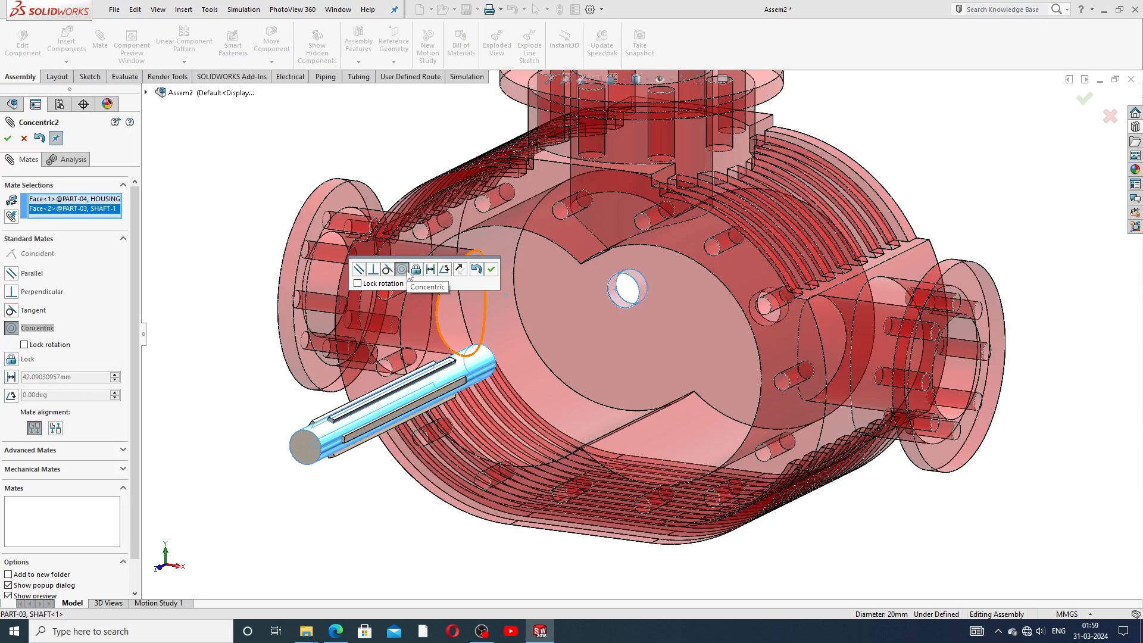
click(373, 270)
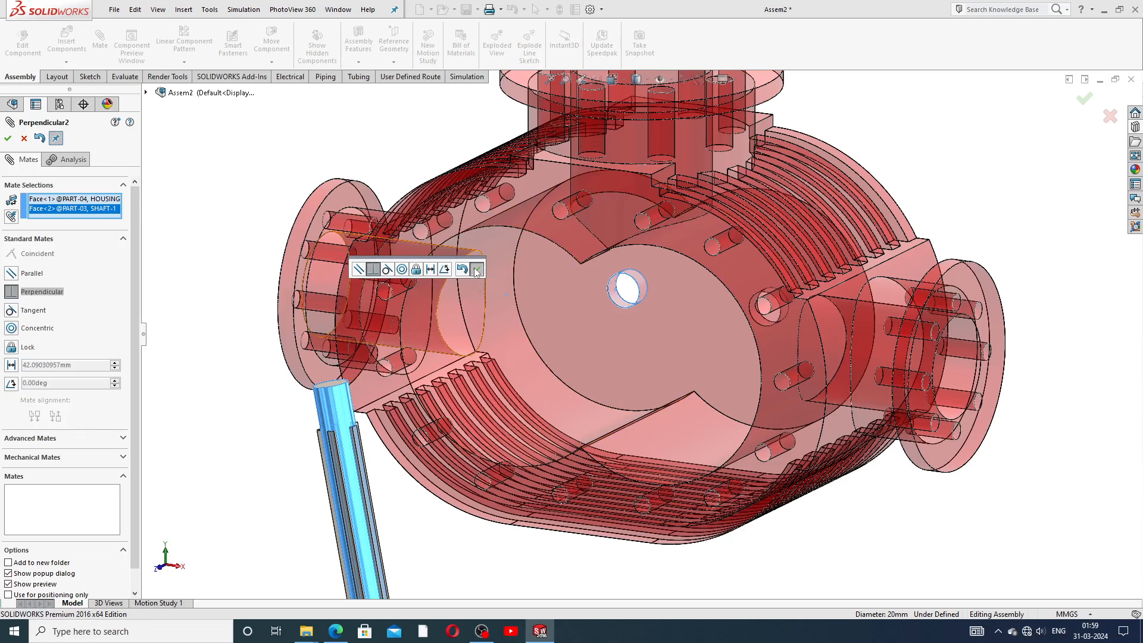
click(476, 271)
key(f)
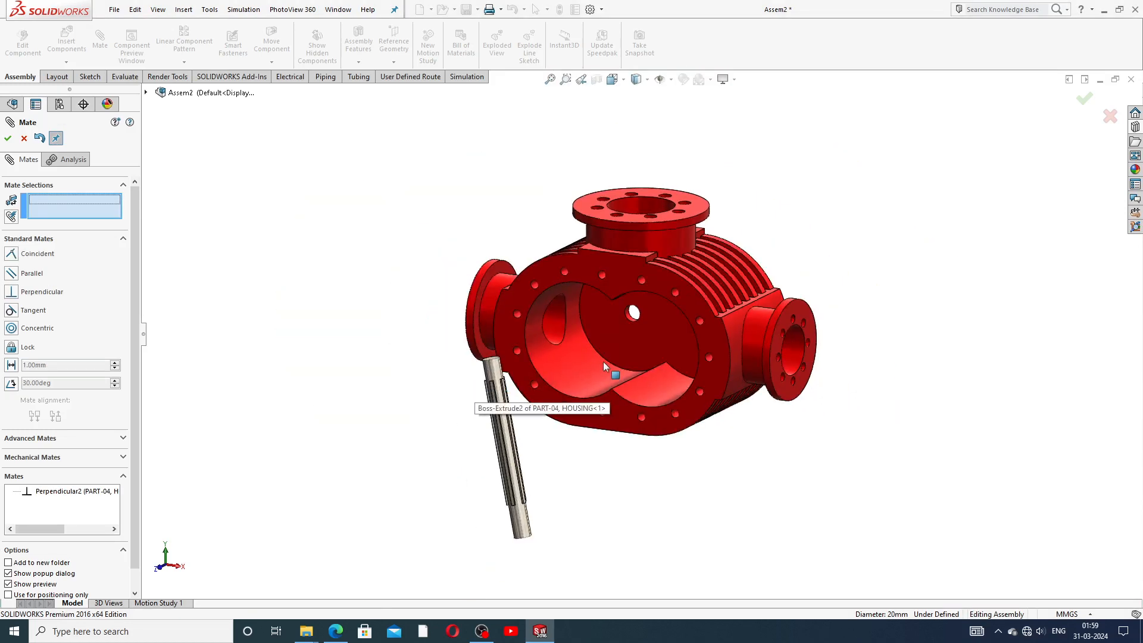
middle_drag(548, 381, 529, 476)
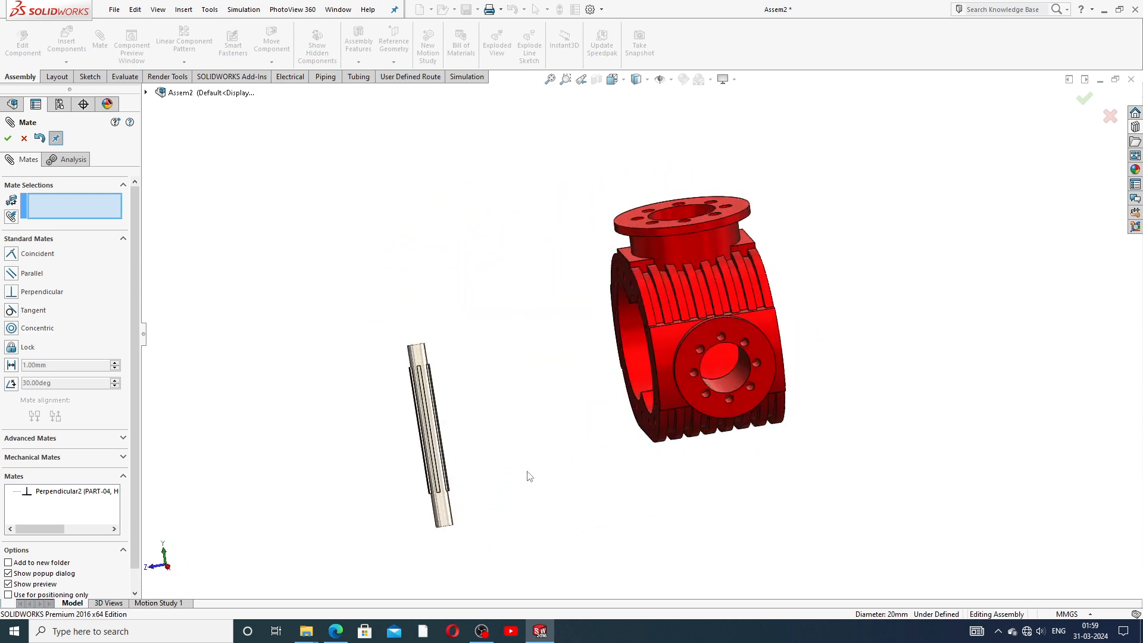
middle_drag(570, 333, 583, 433)
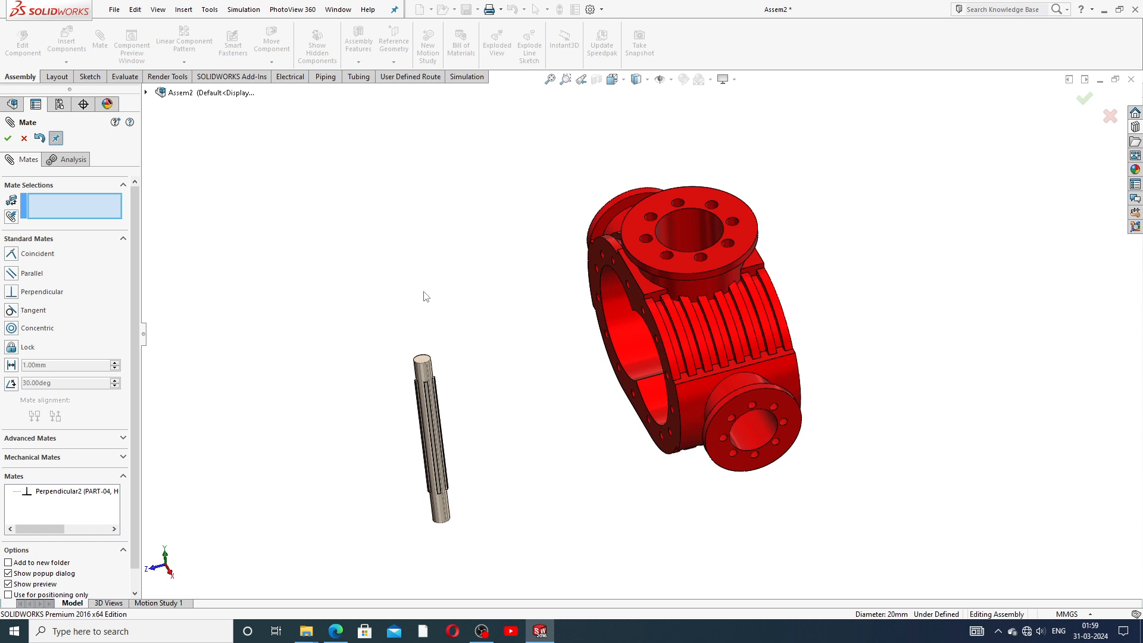
click(24, 138)
- Delete the housing from the assembly
scroll(429, 316, up, 3)
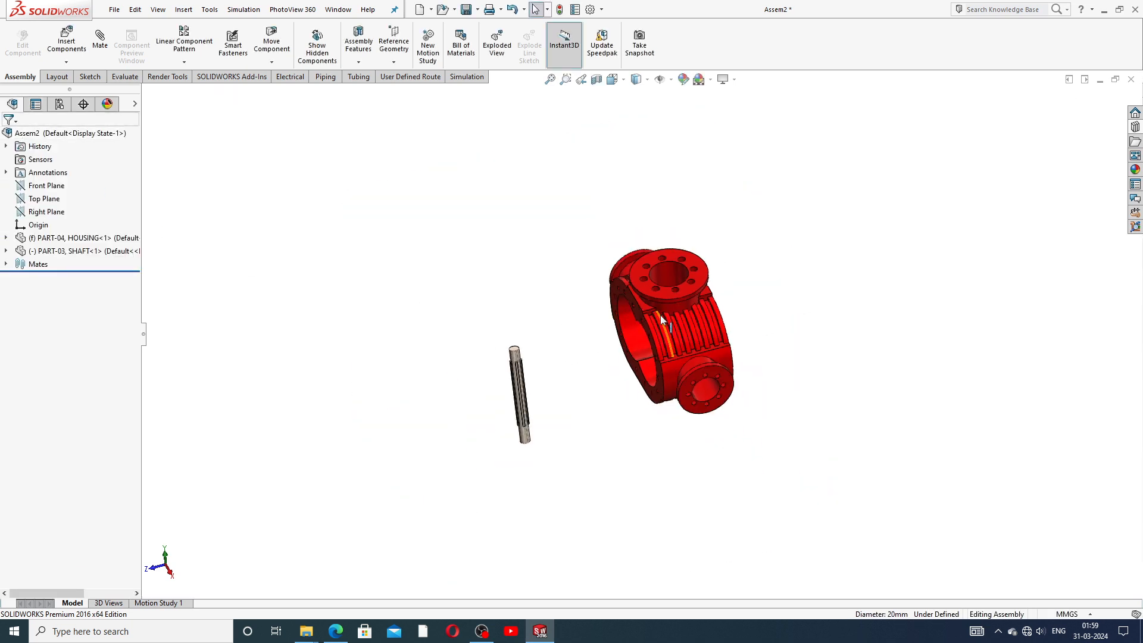
click(684, 330)
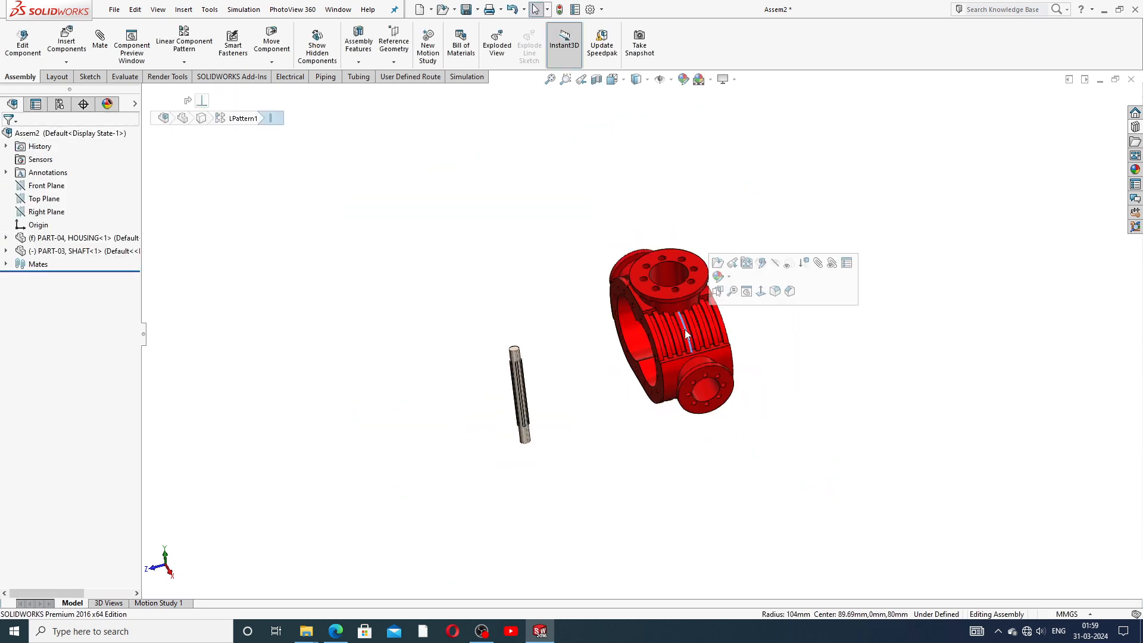
click(702, 280)
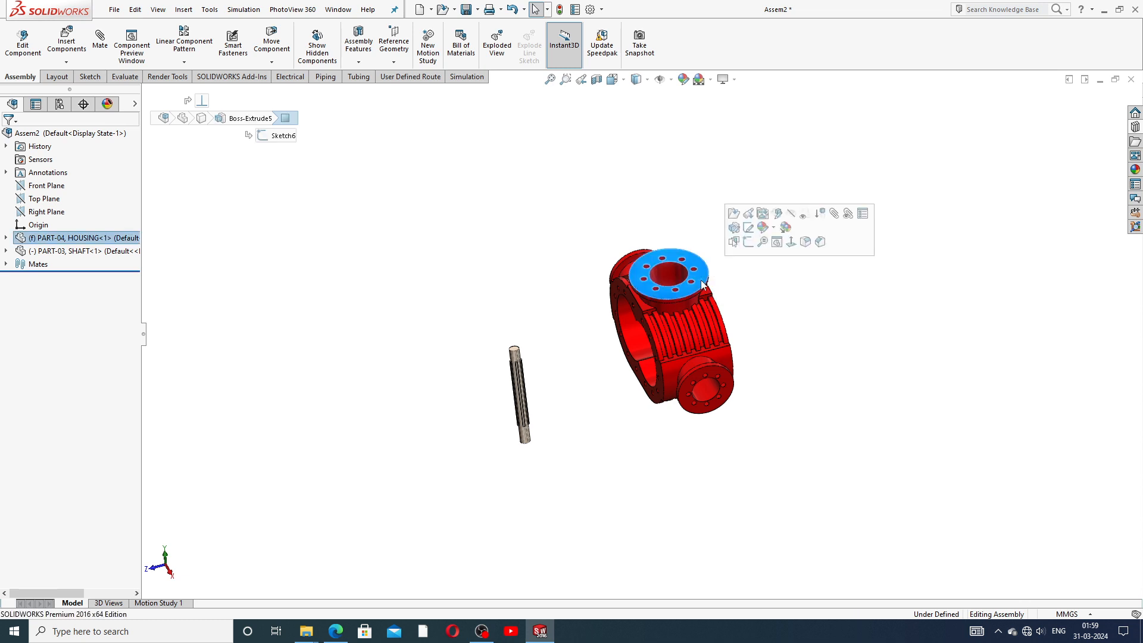
key(Delete)
click(647, 259)
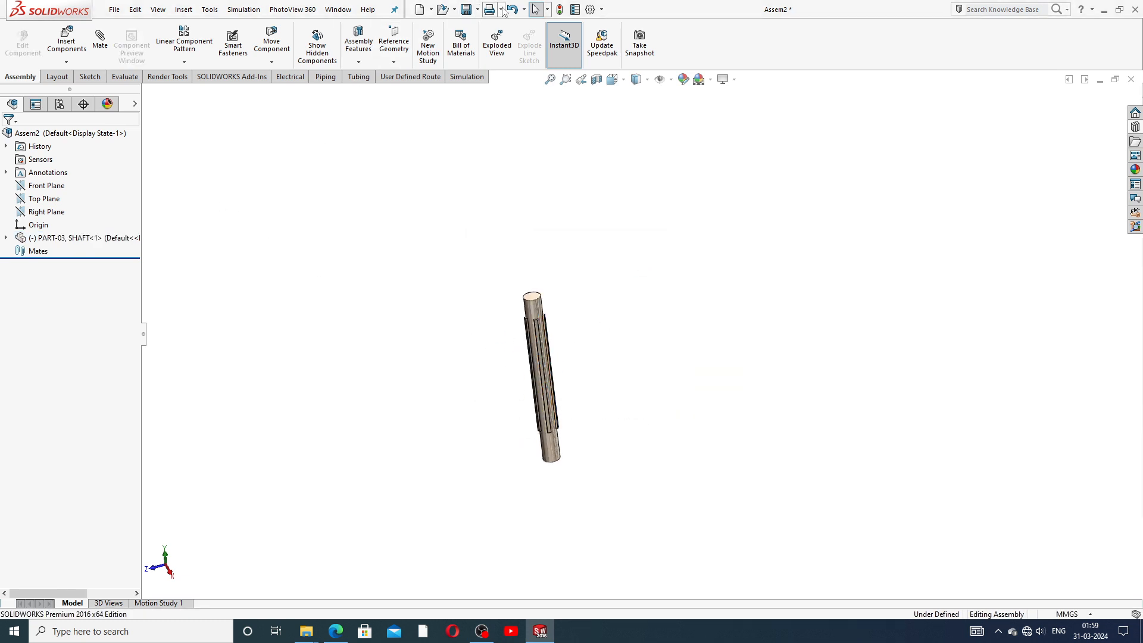
- Undo the earlier operations back through the insertion of the shaft and housing, leaving the assembly empty
click(518, 10)
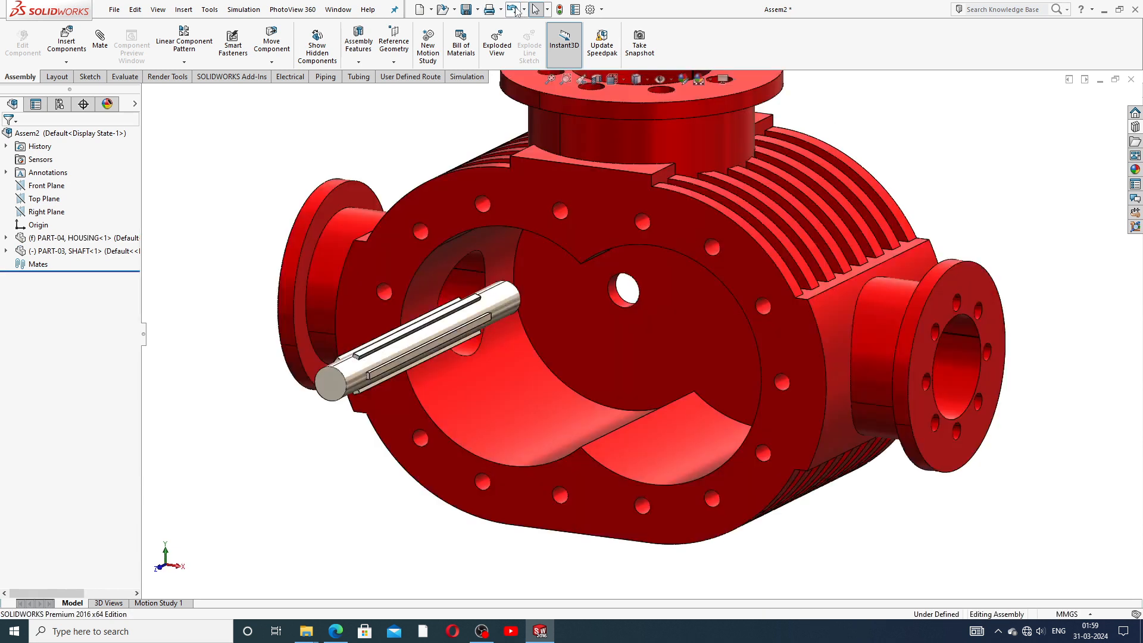
click(516, 10)
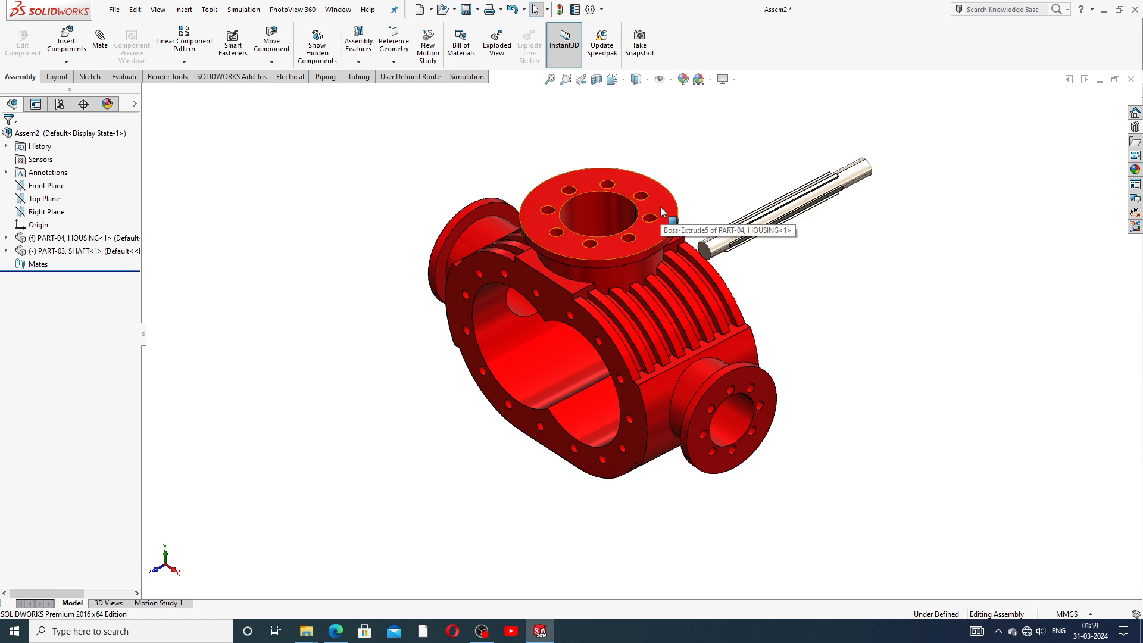
click(512, 9)
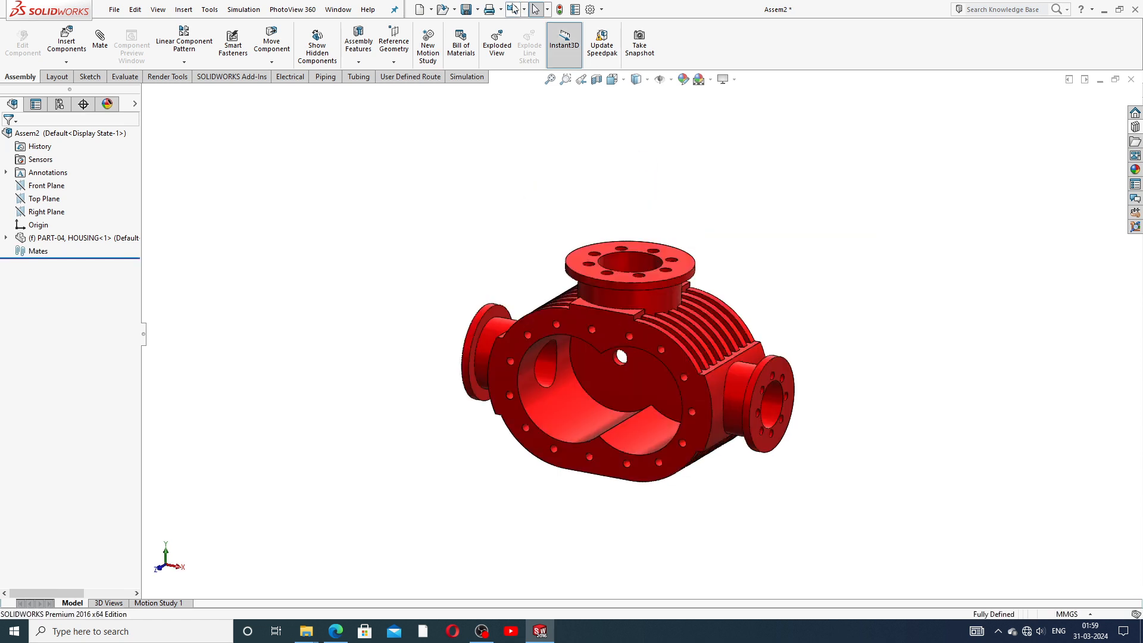
click(512, 10)
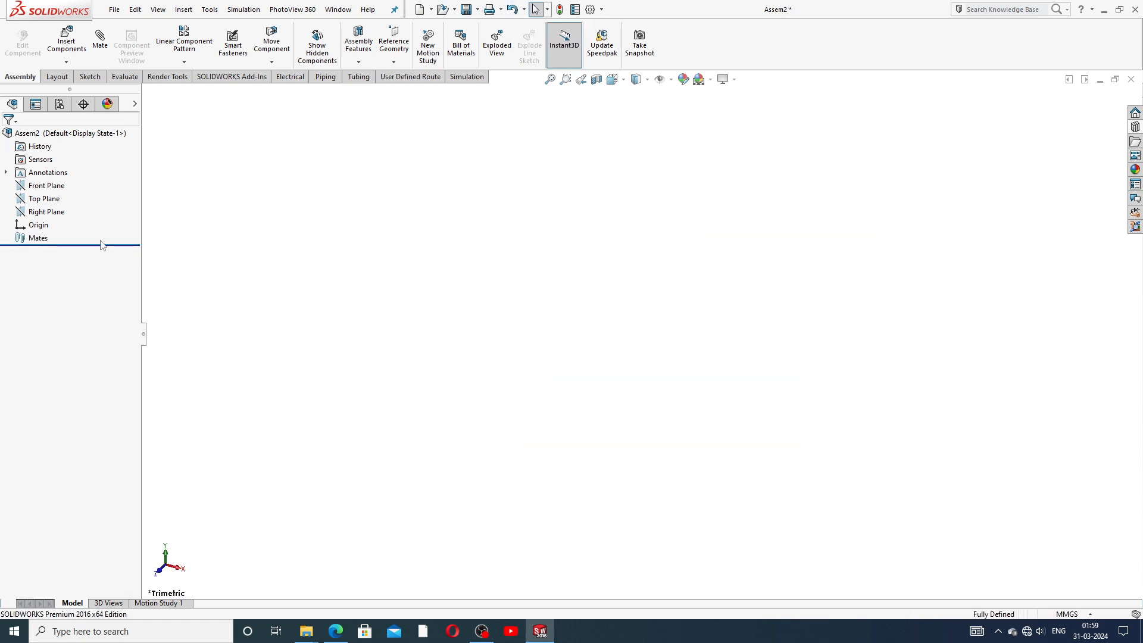
- Insert PART-01, COVER and PART-03, SHAFT together and place the shaft beside the cover in the assembly
click(75, 43)
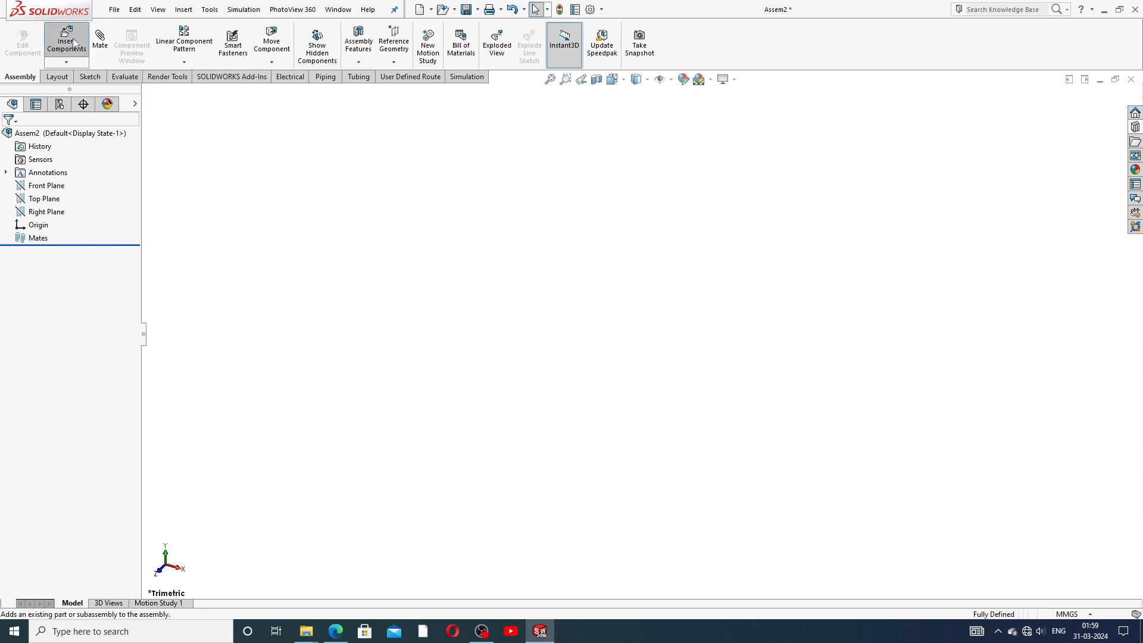
click(73, 344)
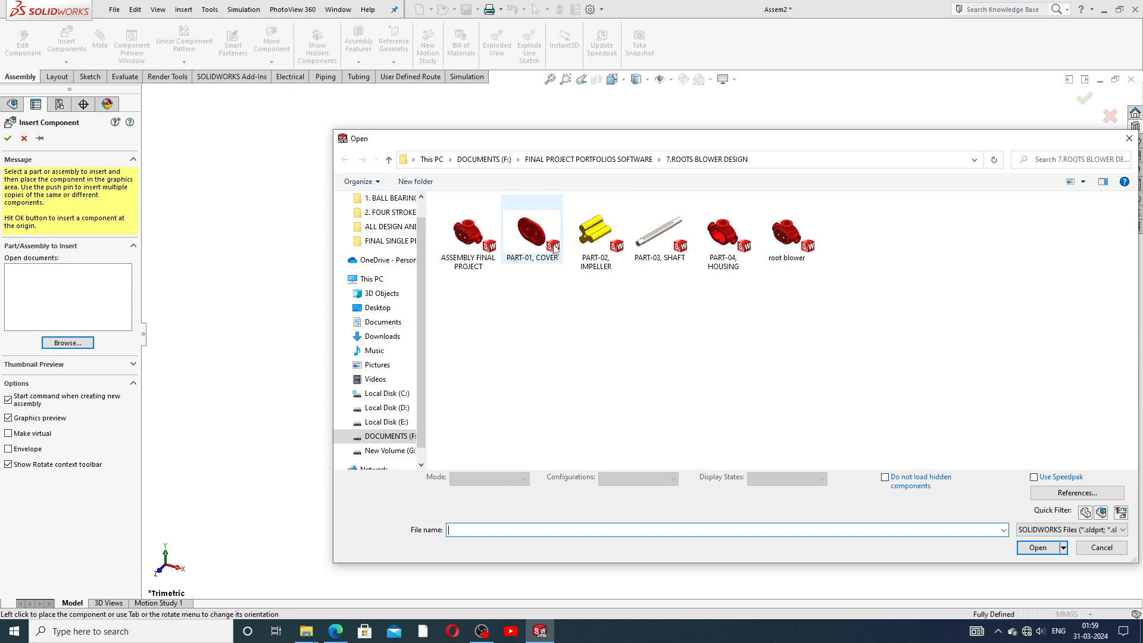
click(536, 237)
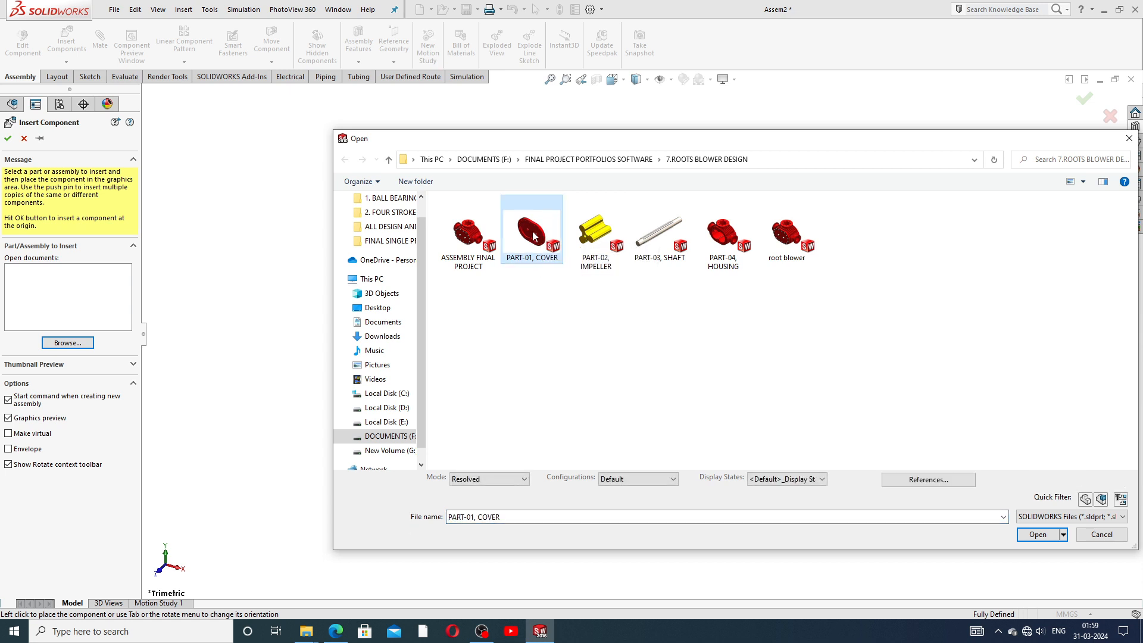
ctrl+click(653, 241)
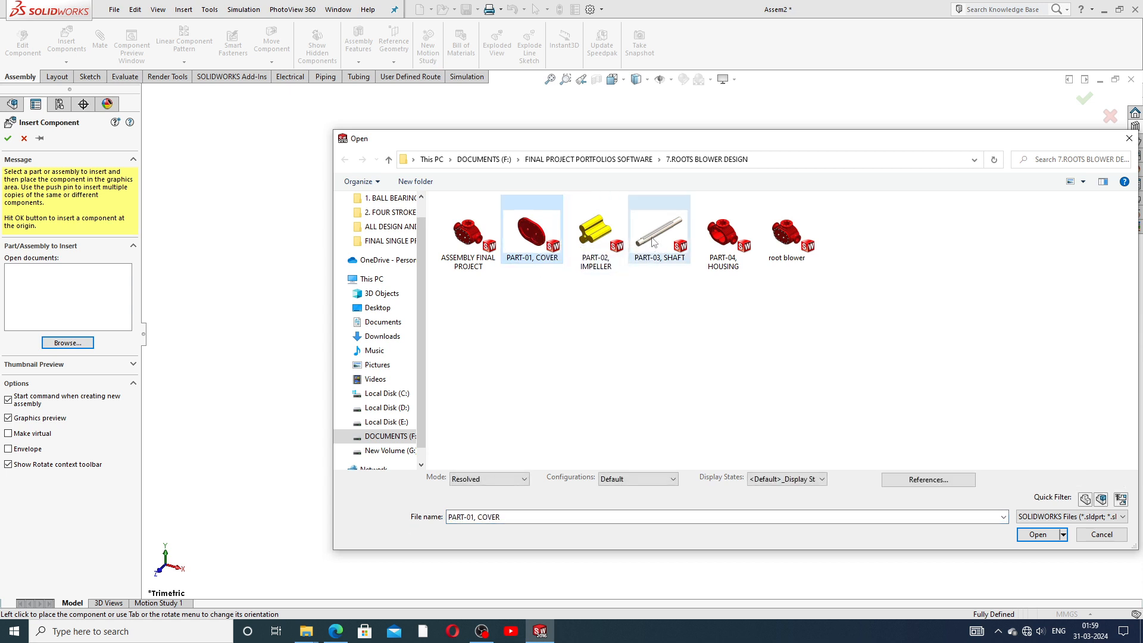
click(1036, 548)
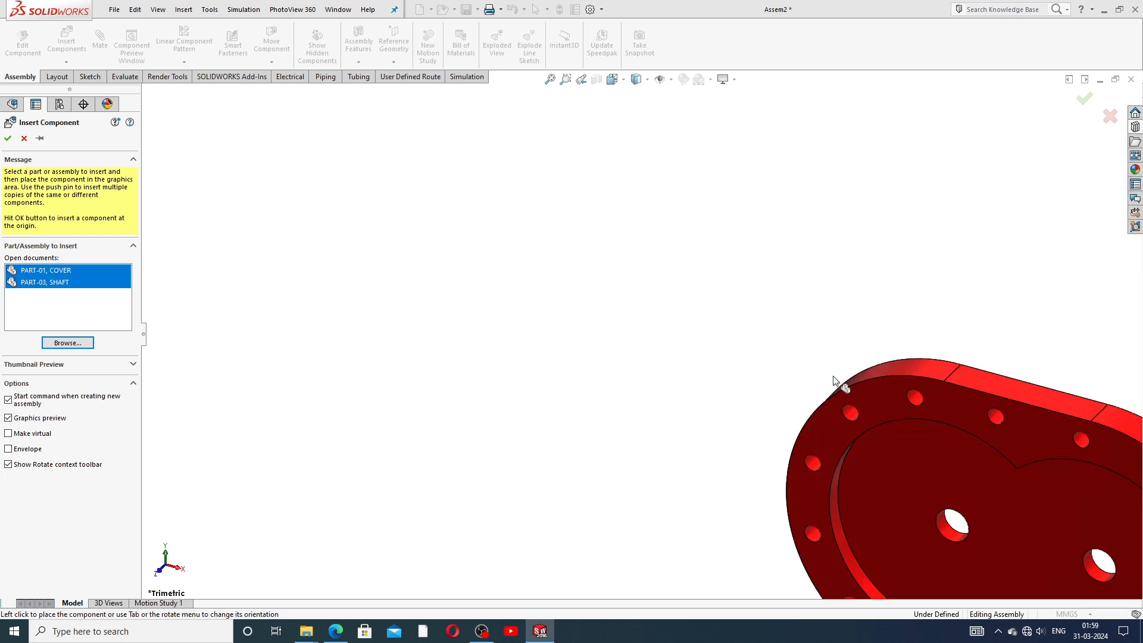
click(616, 356)
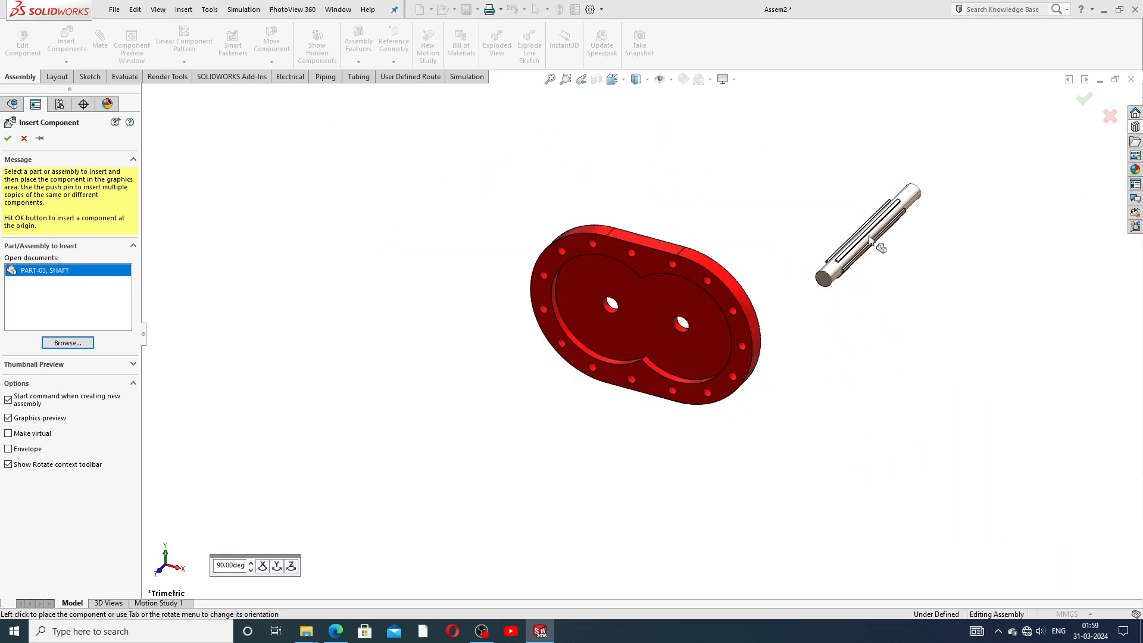
click(813, 286)
scroll(738, 275, down, 3)
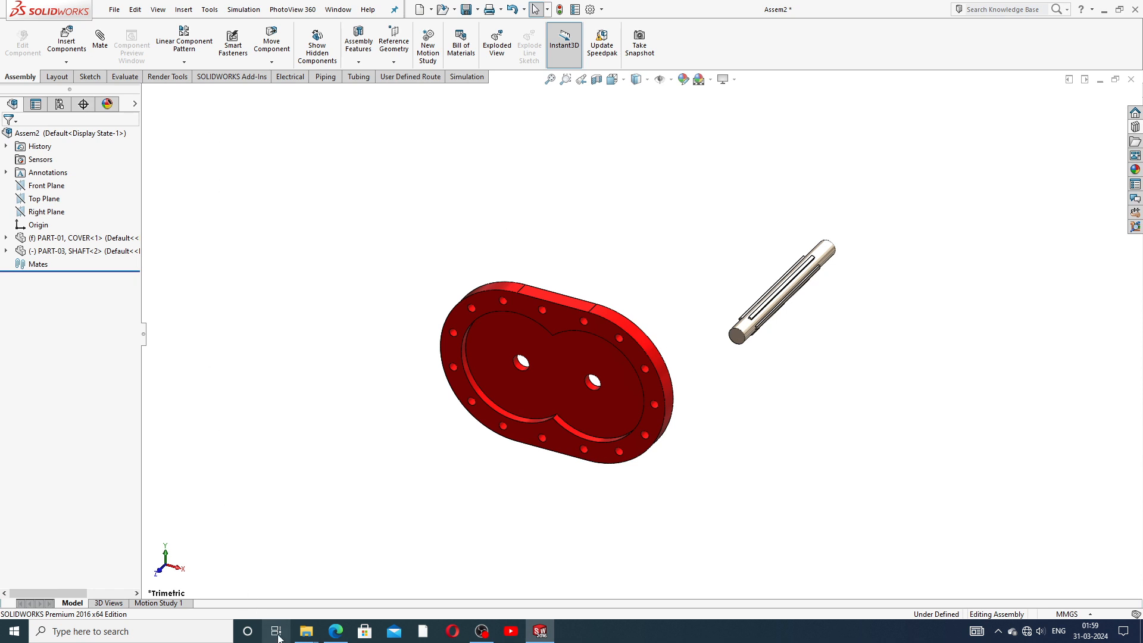
- Switch to the lecture PDF in Edge to review the listed mate topics, and return to the SolidWorks assembly
click(336, 631)
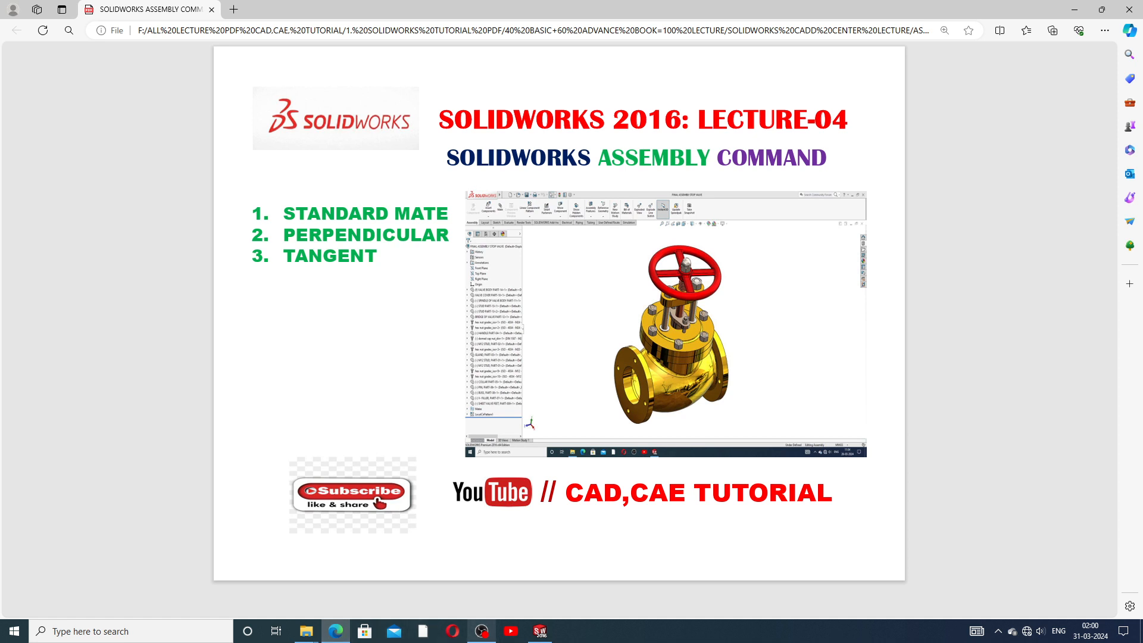
click(541, 630)
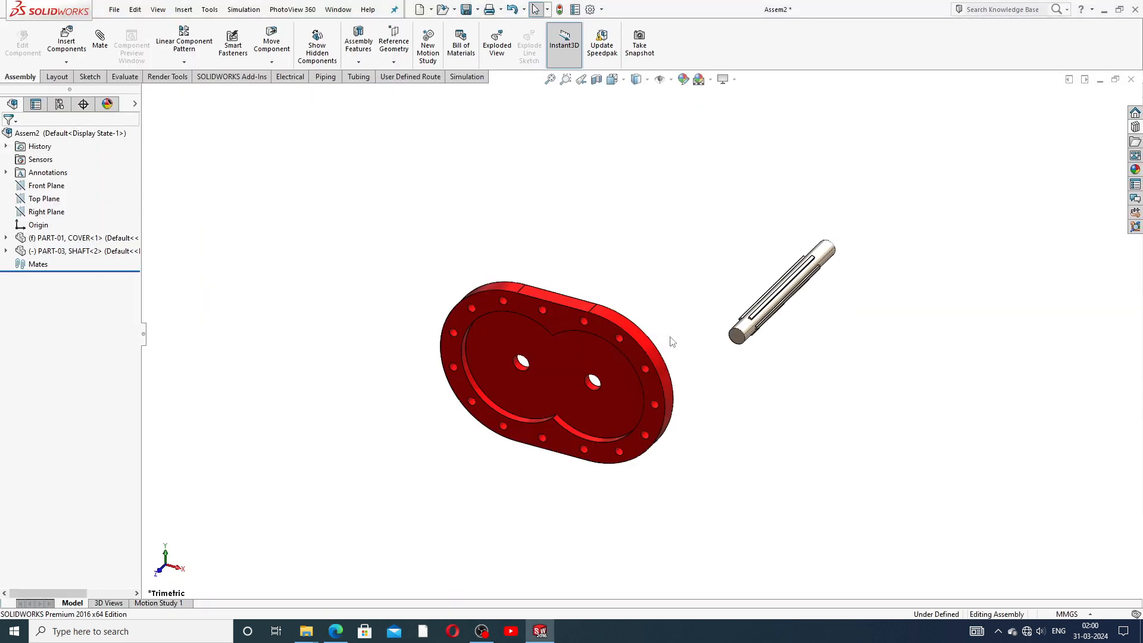
middle_drag(713, 363, 694, 388)
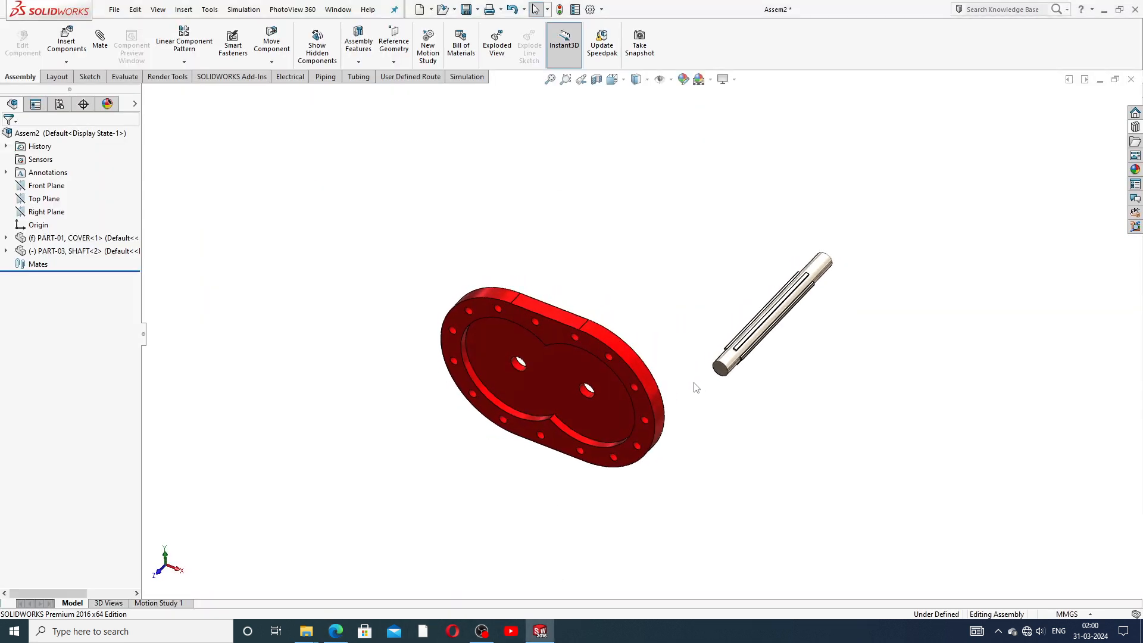
scroll(695, 386, down, 2)
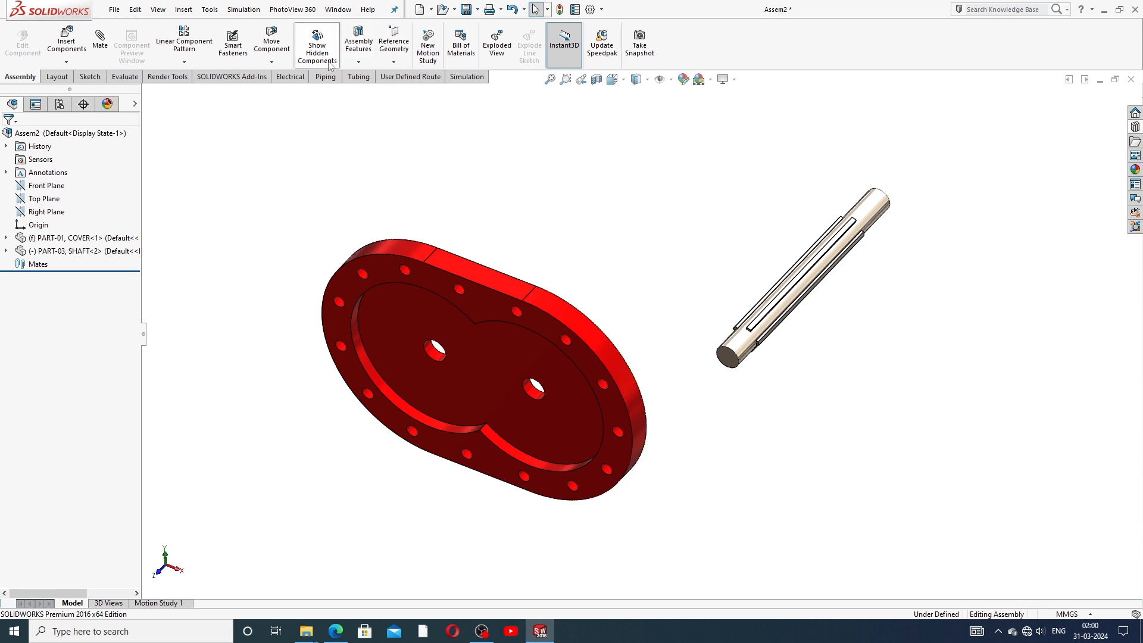
- Try to rotate the fixed cover with Rotate Component and leave the command
click(358, 62)
click(272, 62)
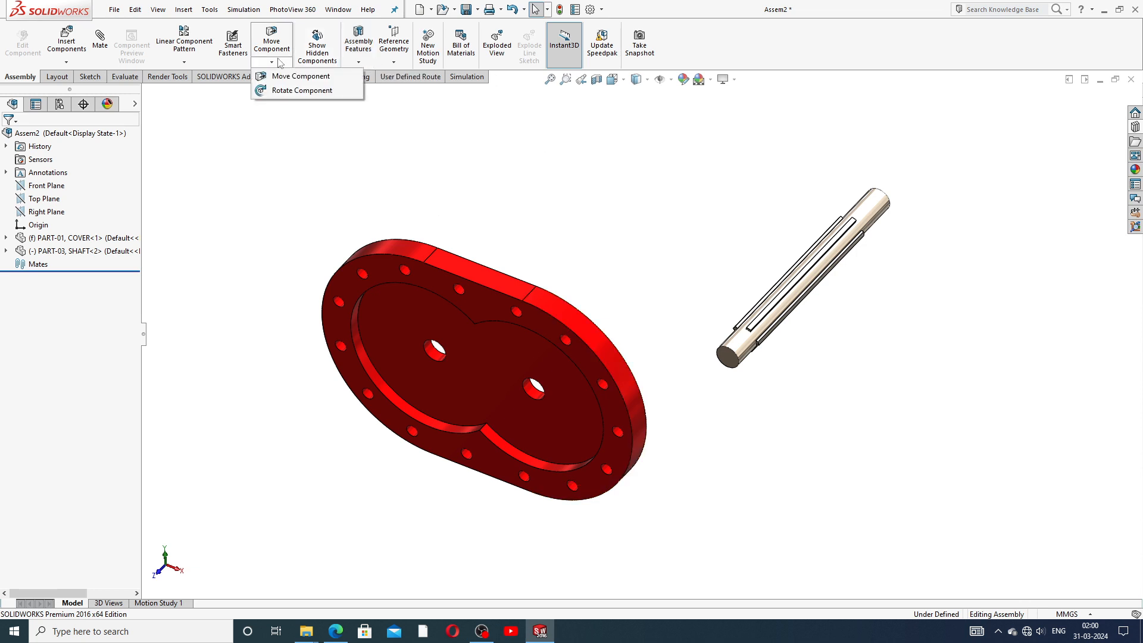
click(294, 90)
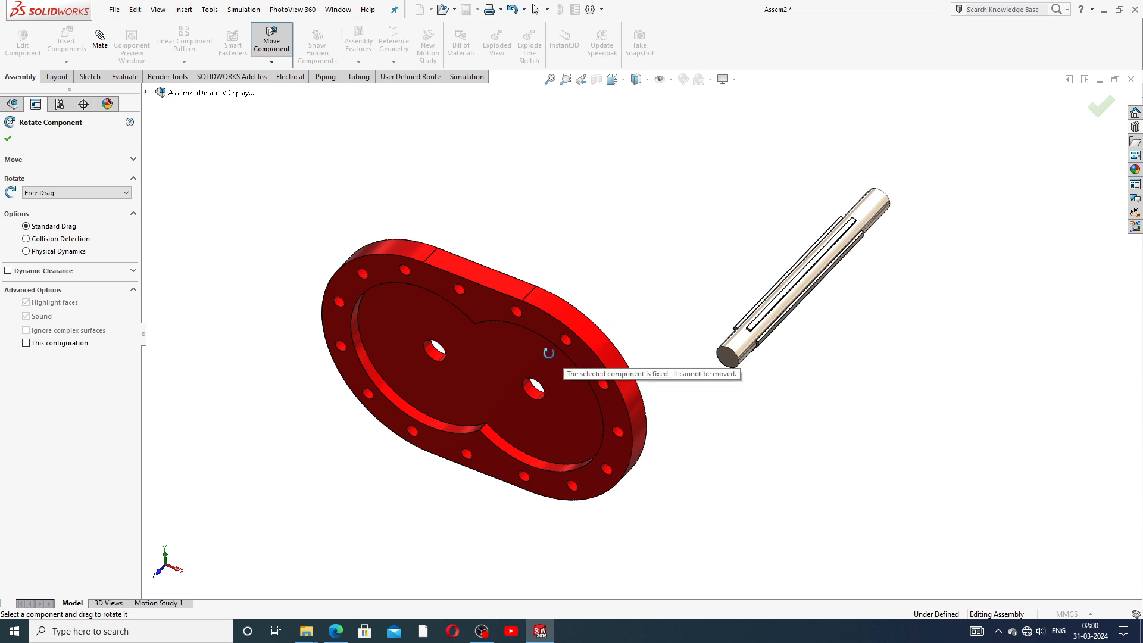
right_click(613, 236)
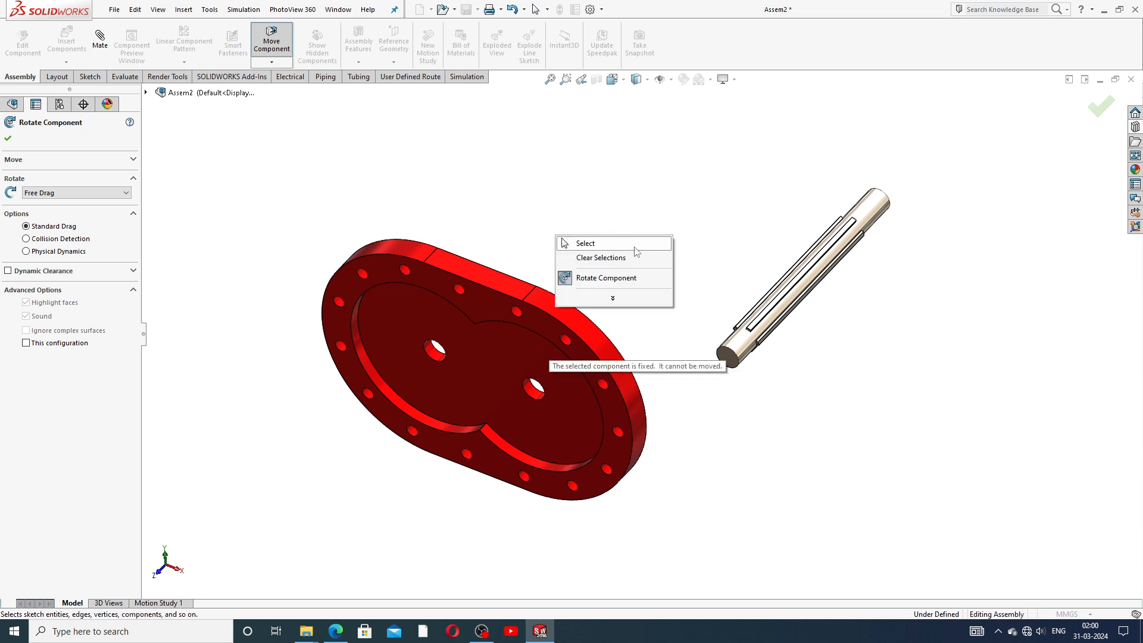
click(587, 244)
- Float the cover so it is no longer fixed, and move it slightly toward the shaft
right_click(532, 341)
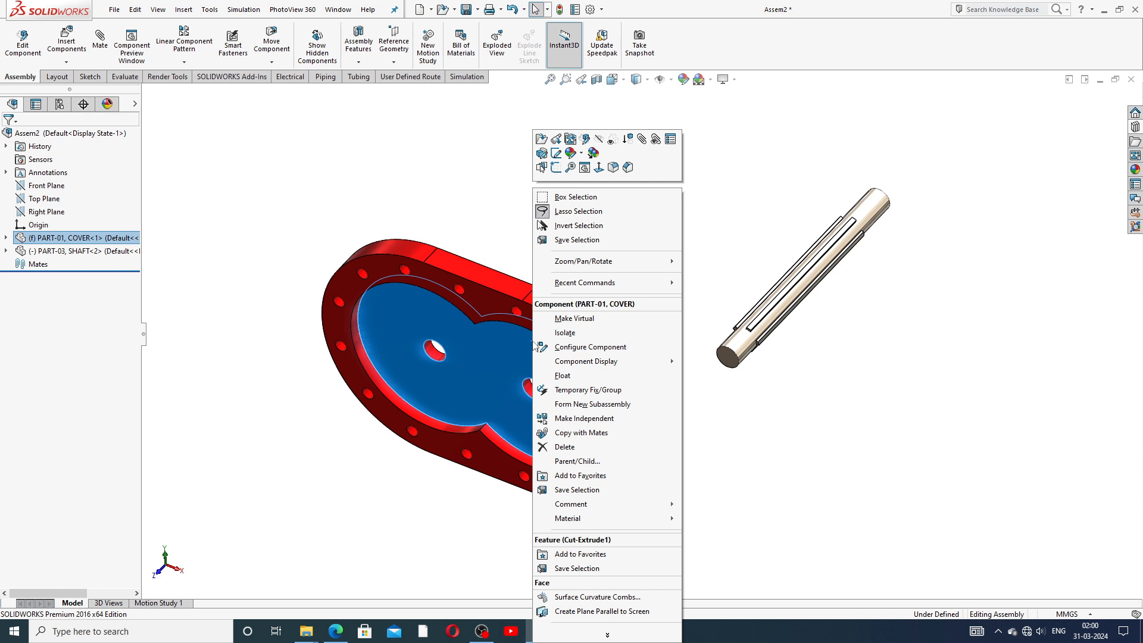
click(573, 375)
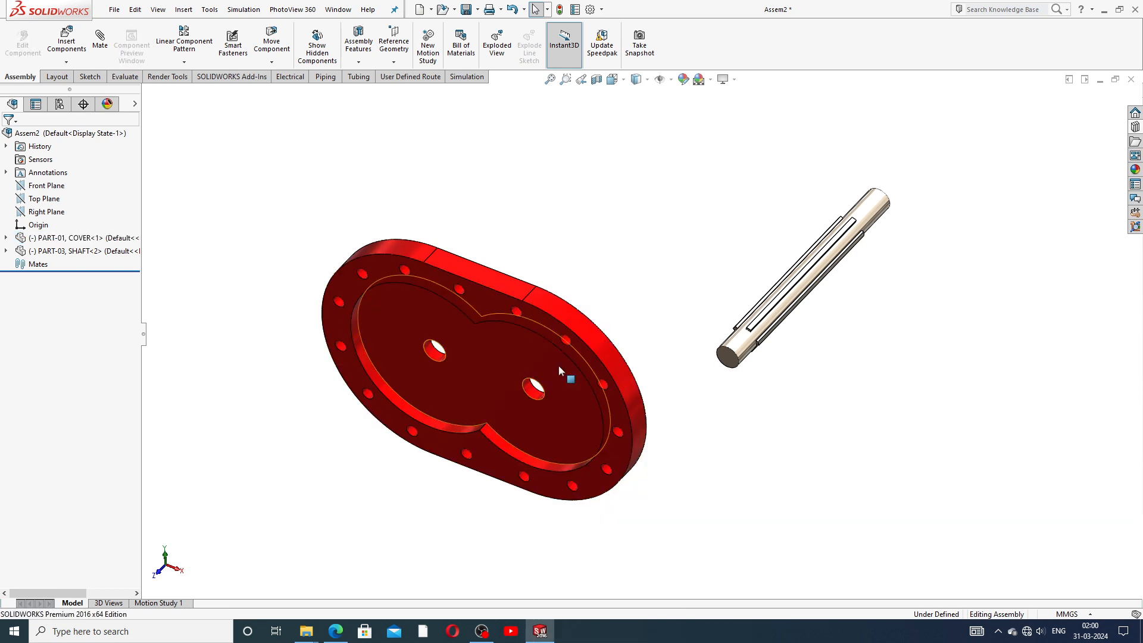
drag(559, 365, 594, 336)
click(440, 142)
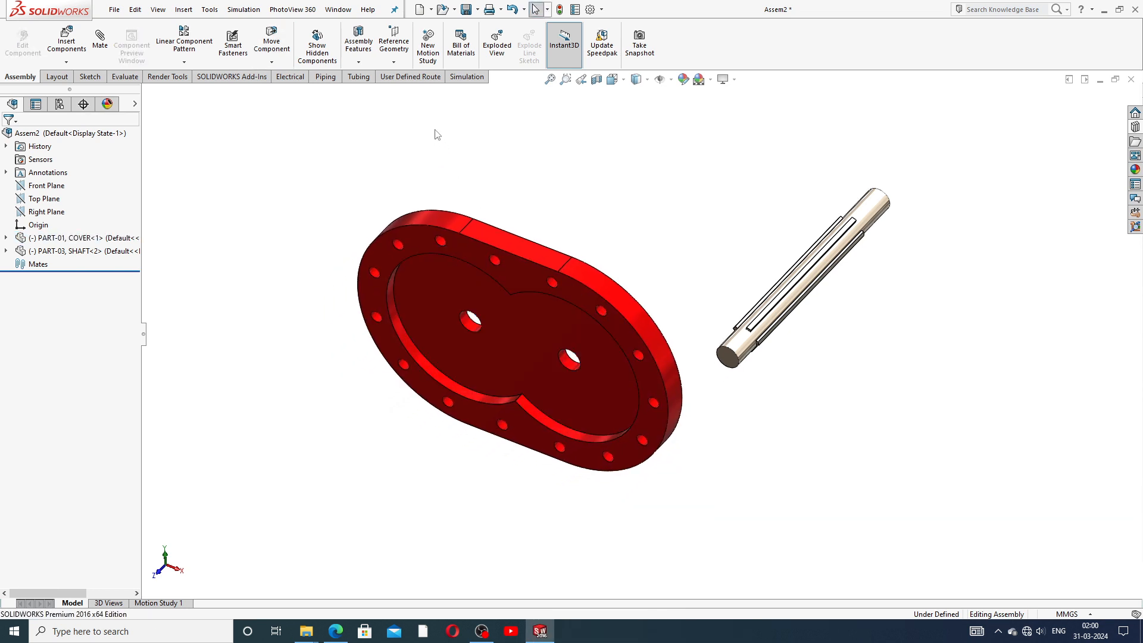
- Rotate the cover with Rotate Component so its recessed side turns toward the shaft, and leave the command
click(358, 62)
click(272, 62)
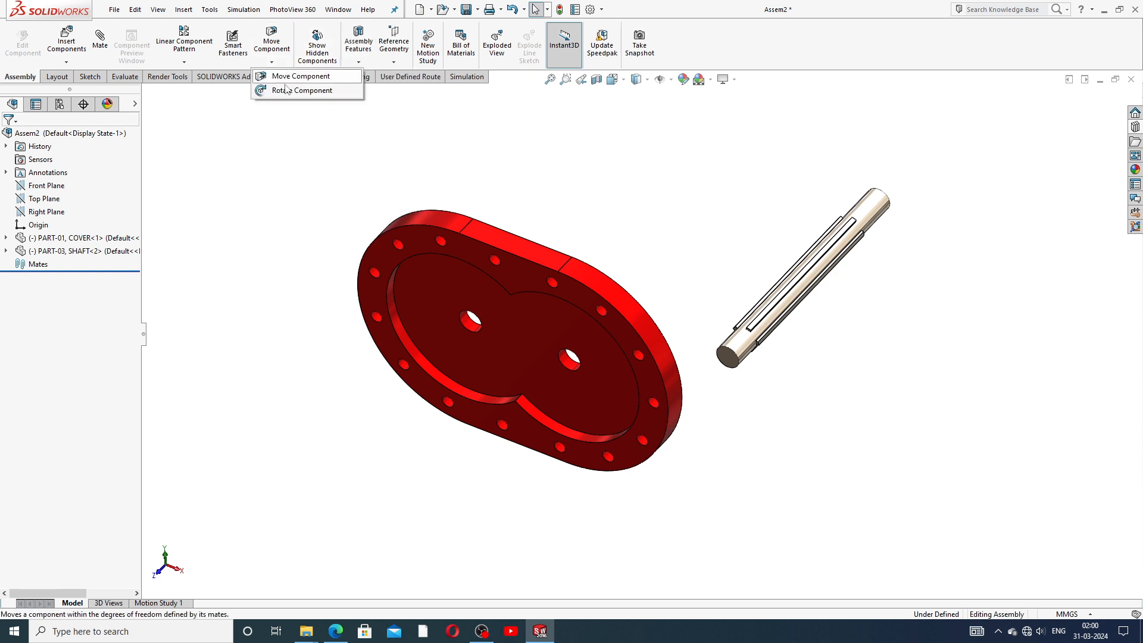
click(285, 90)
drag(409, 236, 683, 234)
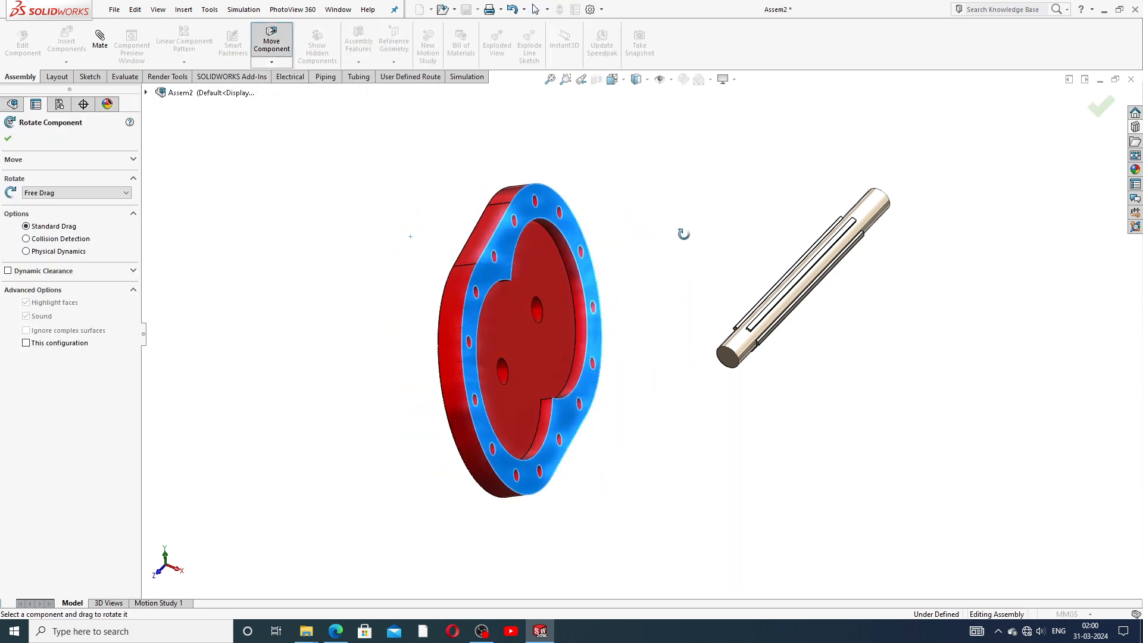
right_click(663, 203)
click(654, 212)
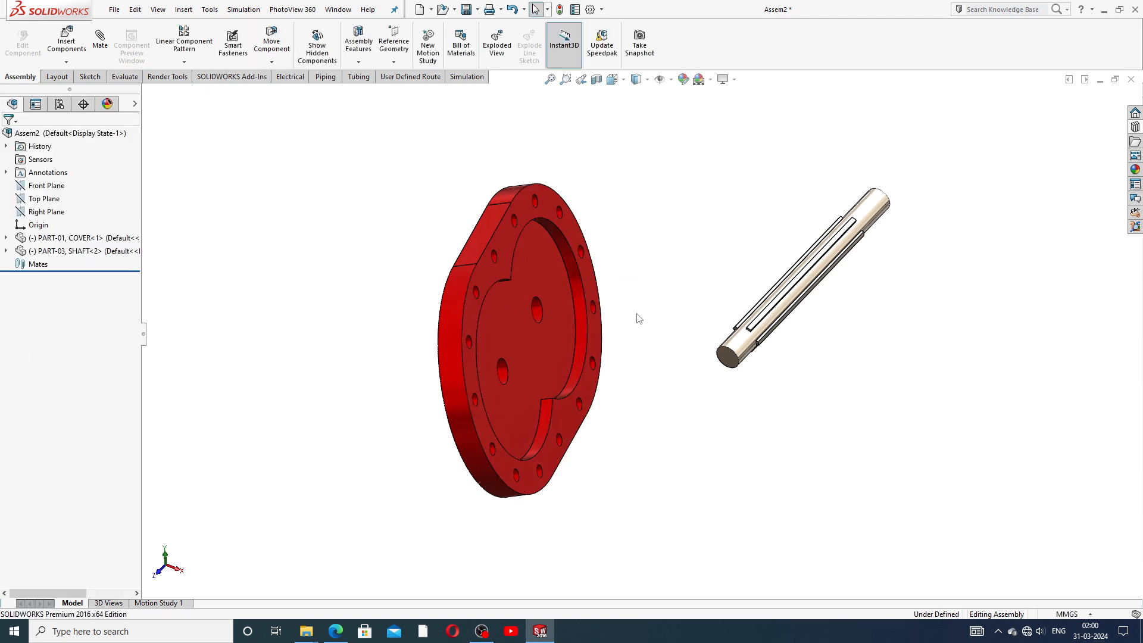
- Start a mate between the cylindrical face of the cover's upper central hole and the shaft's cylindrical face
scroll(635, 319, down, 2)
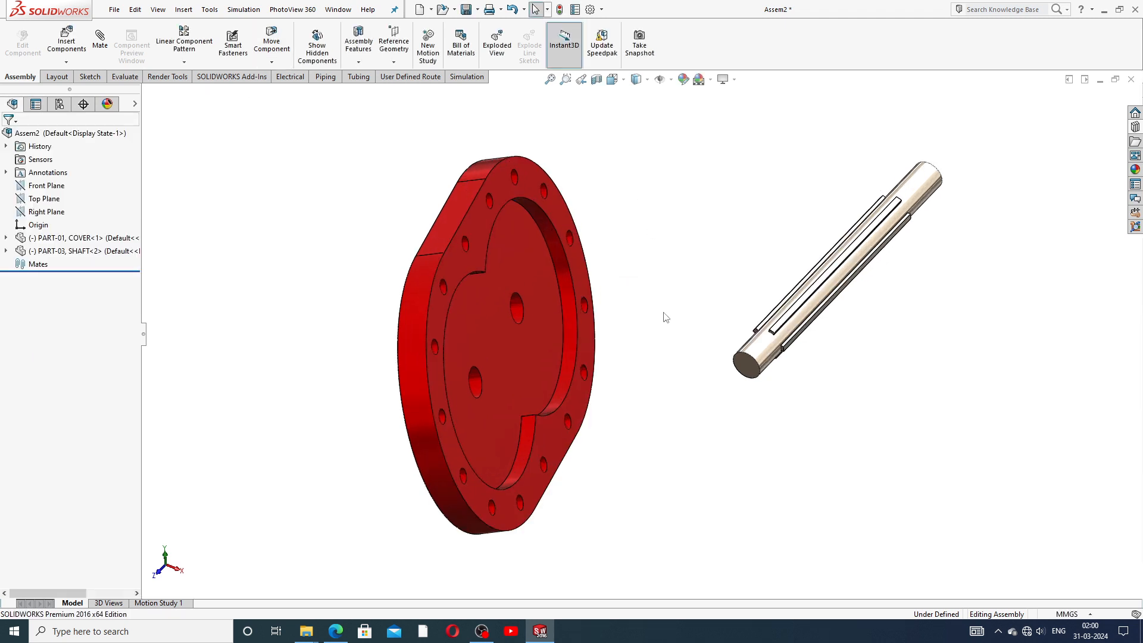
click(99, 46)
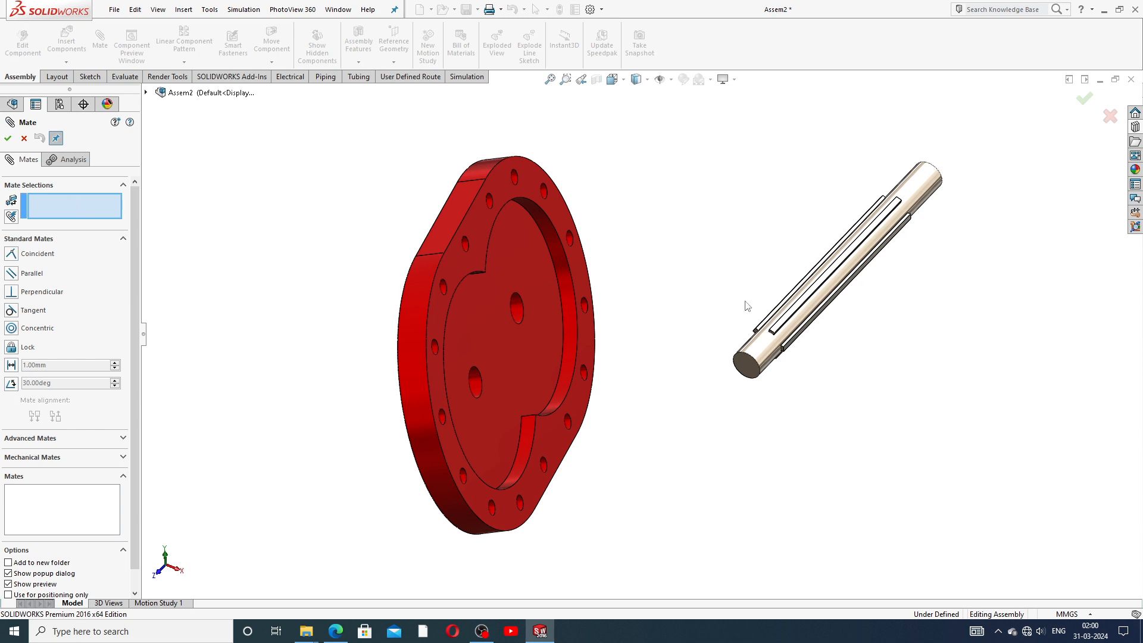
click(520, 309)
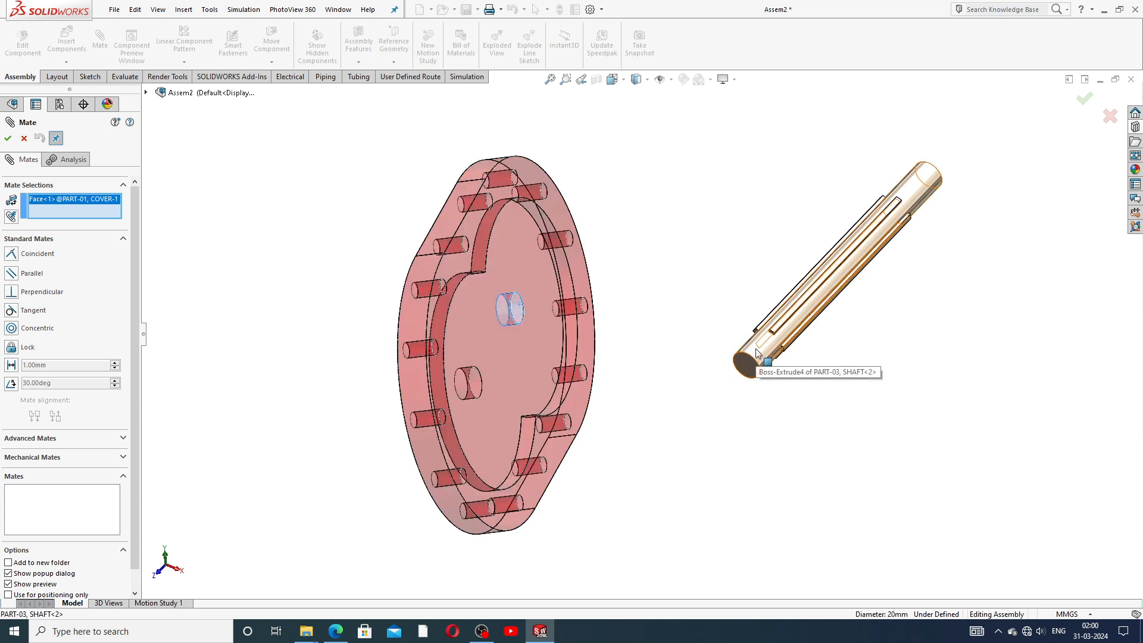
click(756, 352)
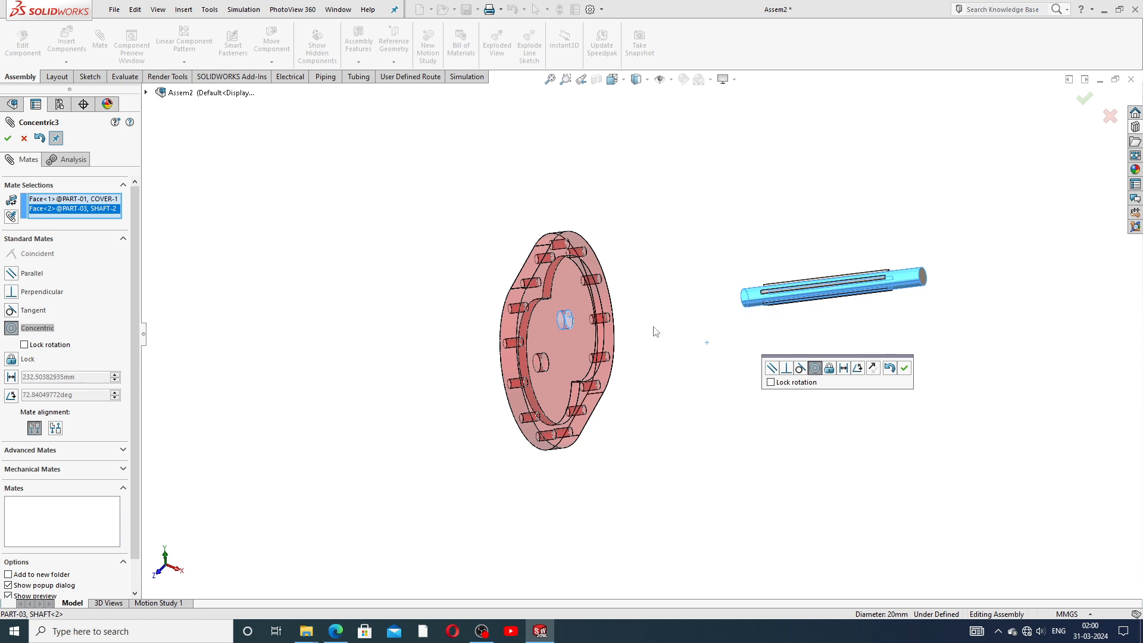
middle_drag(655, 332, 612, 324)
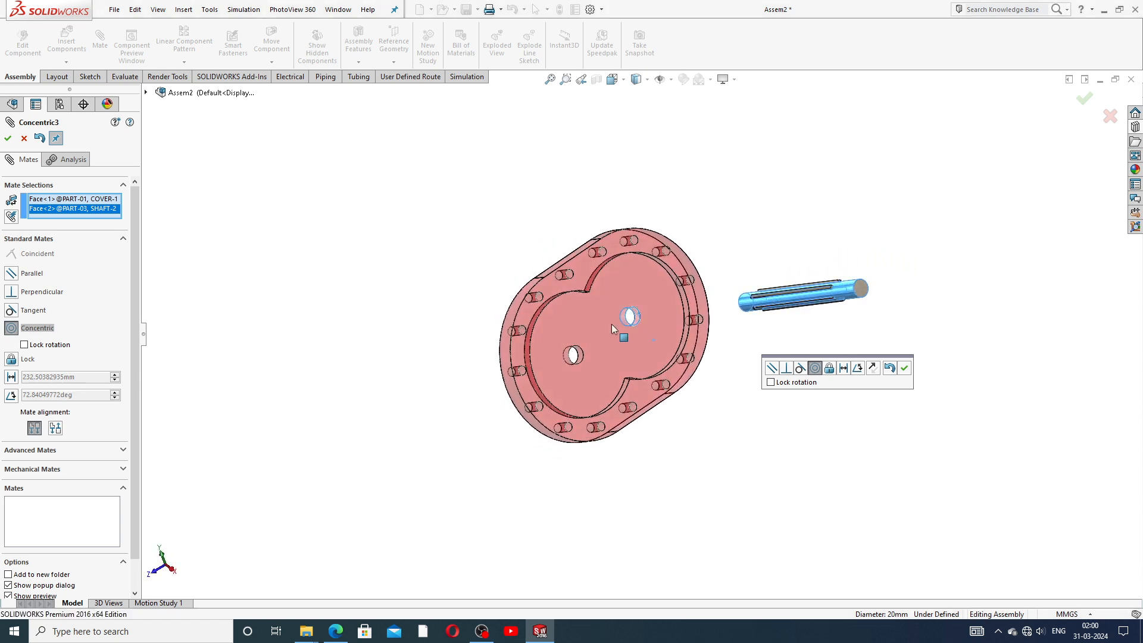
scroll(782, 298, up, 2)
scroll(691, 341, down, 2)
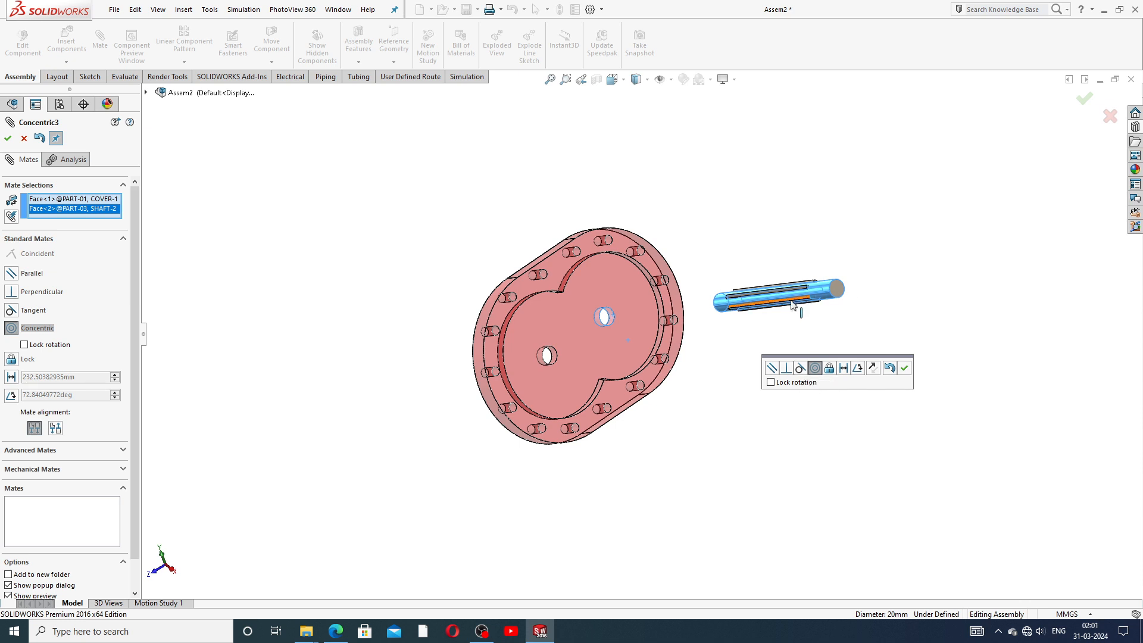
- Try a tangent mate between the cover's hole and the shaft, and inspect the preview from several angles
click(801, 369)
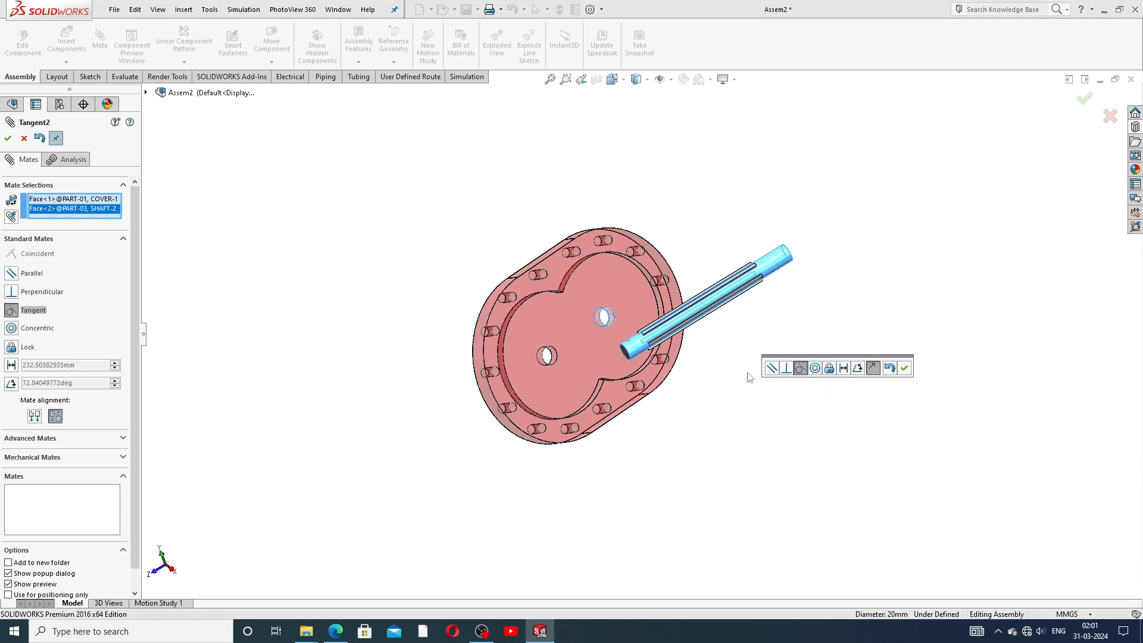
middle_drag(764, 341, 805, 428)
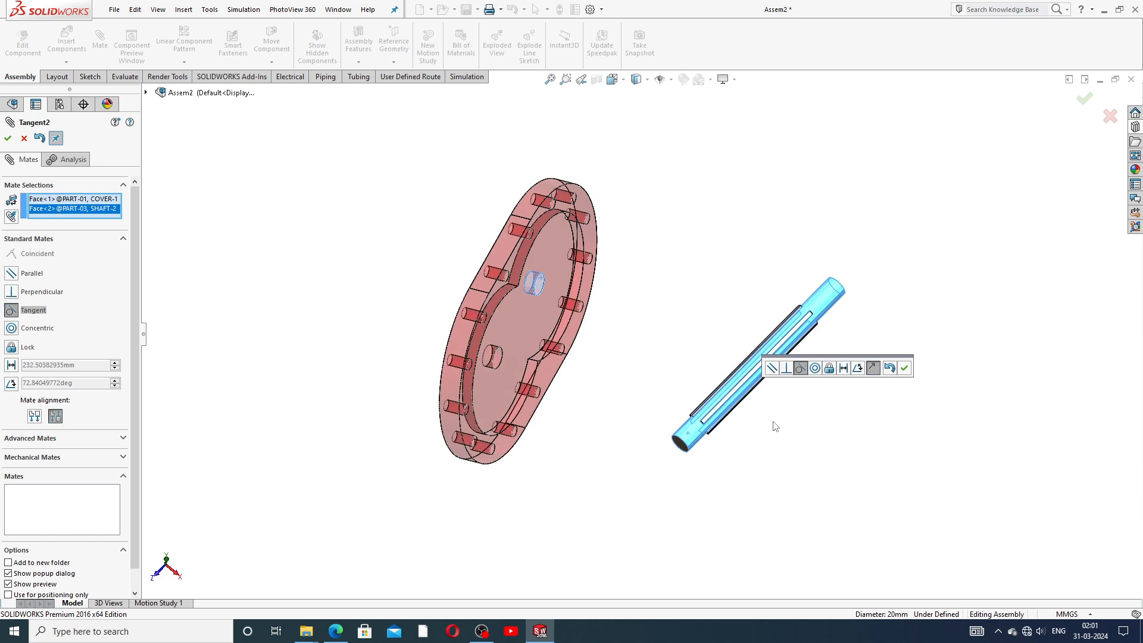
middle_drag(618, 298, 680, 420)
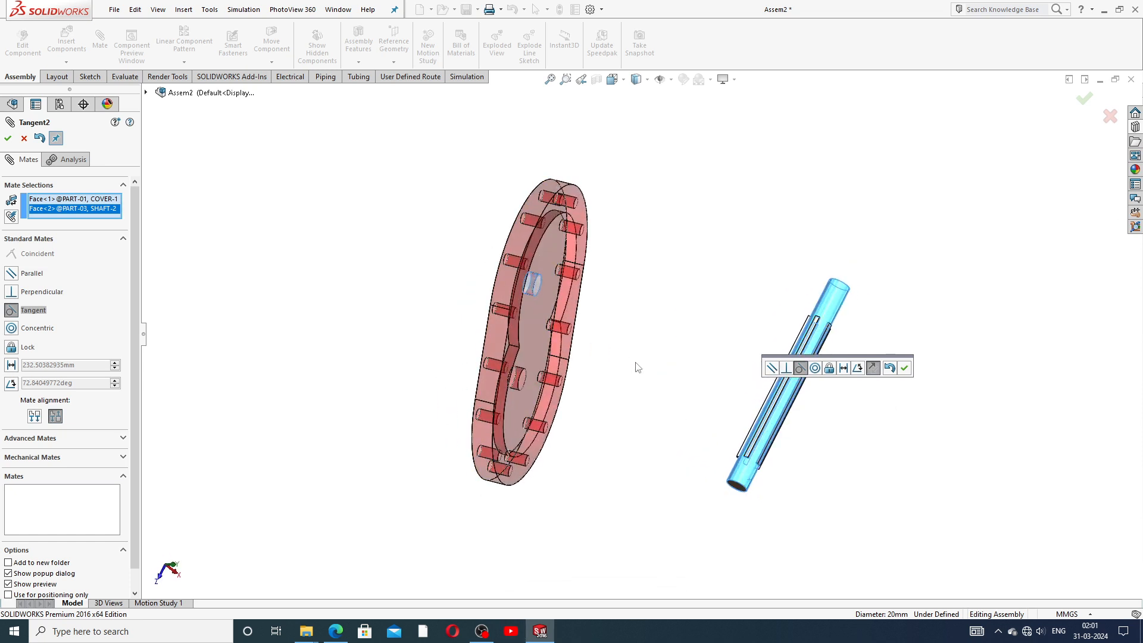
scroll(636, 357, up, 3)
scroll(703, 318, up, 3)
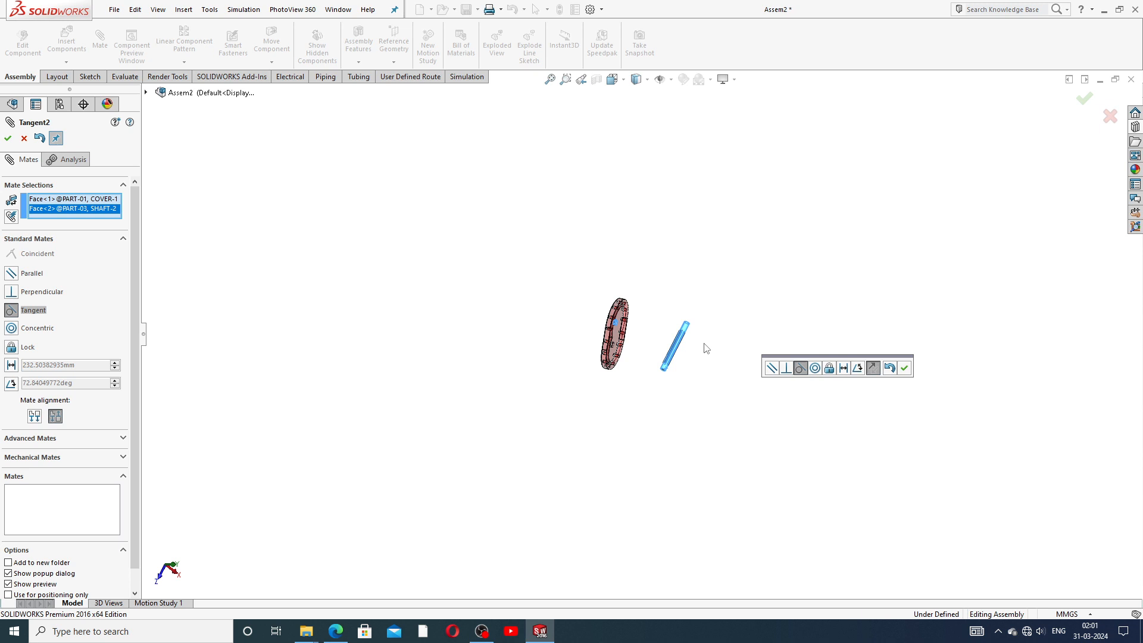
scroll(703, 333, up, 1)
middle_drag(697, 317, 736, 316)
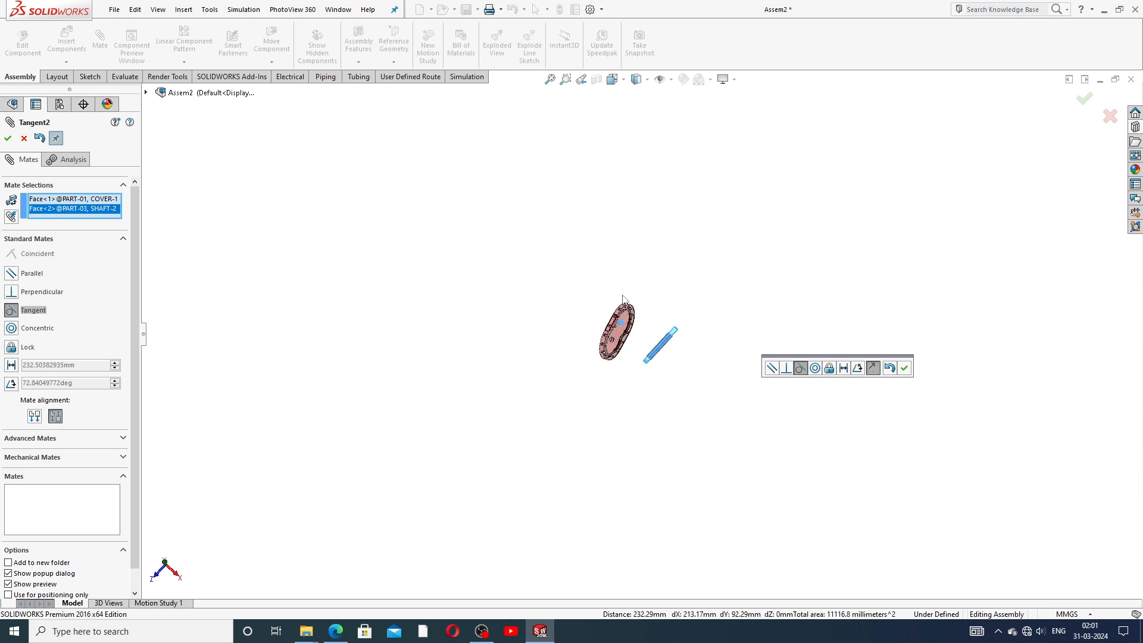
- Try a perpendicular mate on the same hole and shaft faces, and check the shaft's orientation against the cover
click(786, 368)
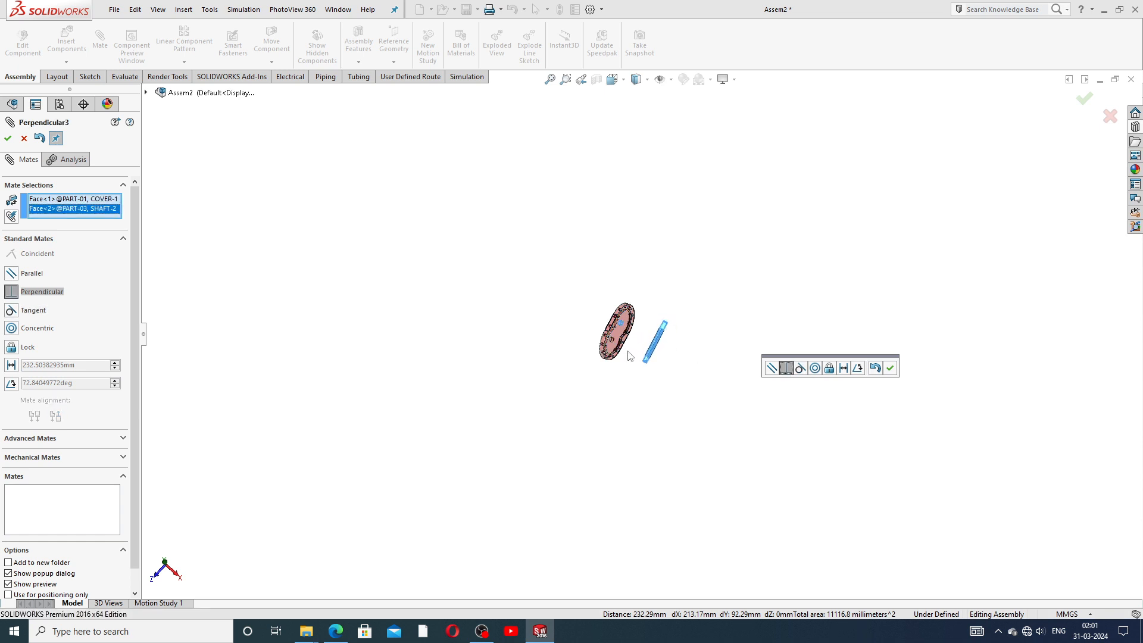
scroll(631, 356, down, 8)
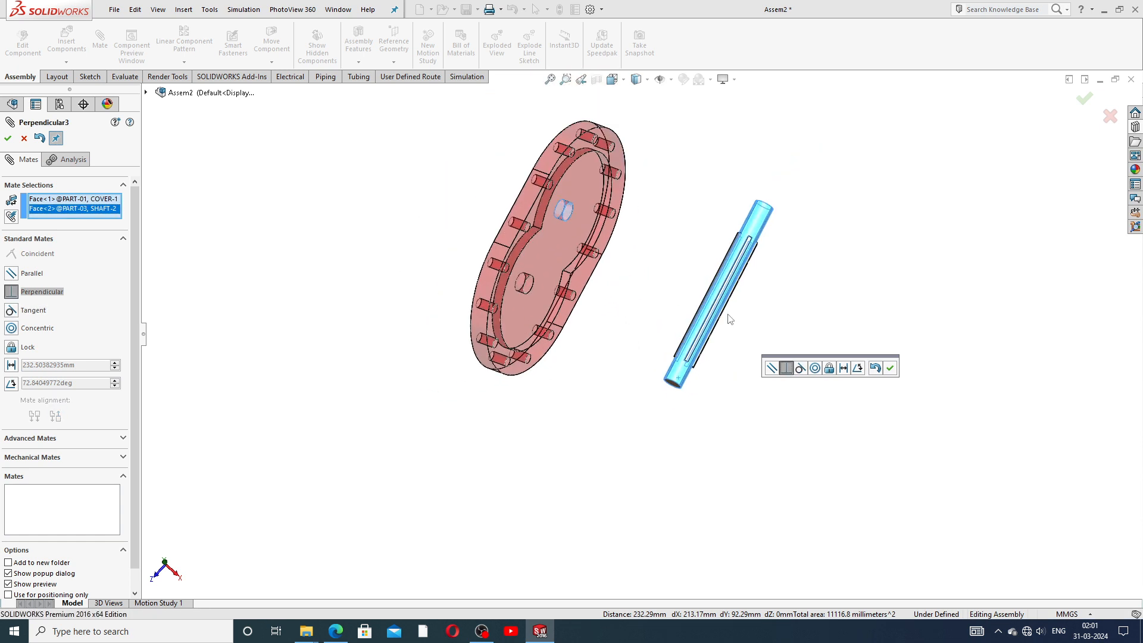
middle_drag(727, 319, 653, 275)
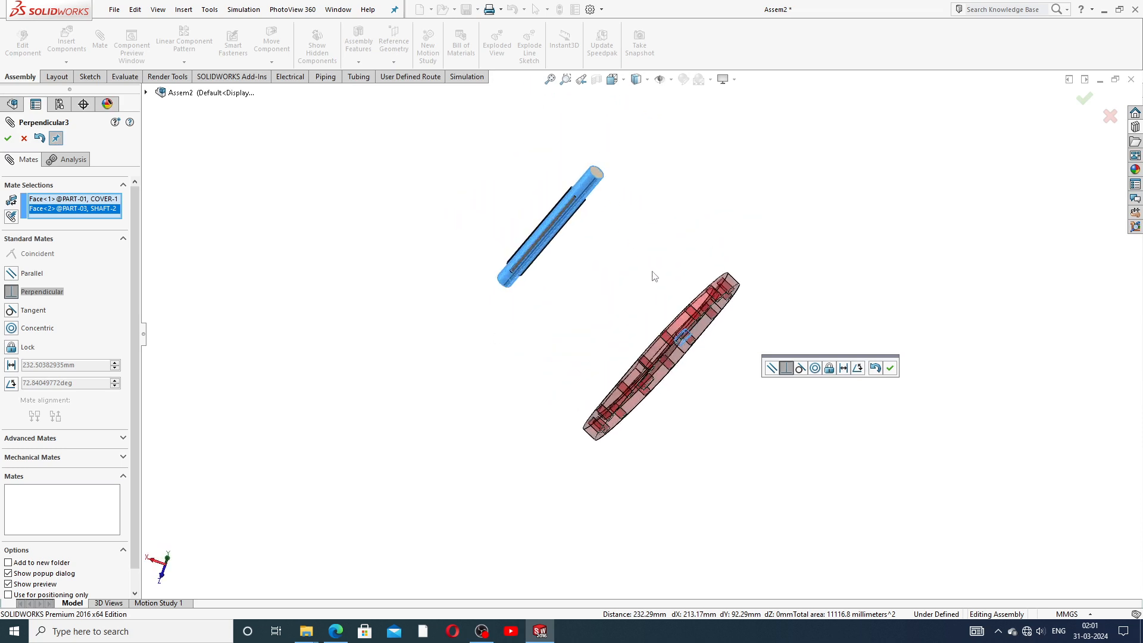
- Try a parallel mate between the hole and the shaft, and examine how the shaft aligns with the cover
click(770, 368)
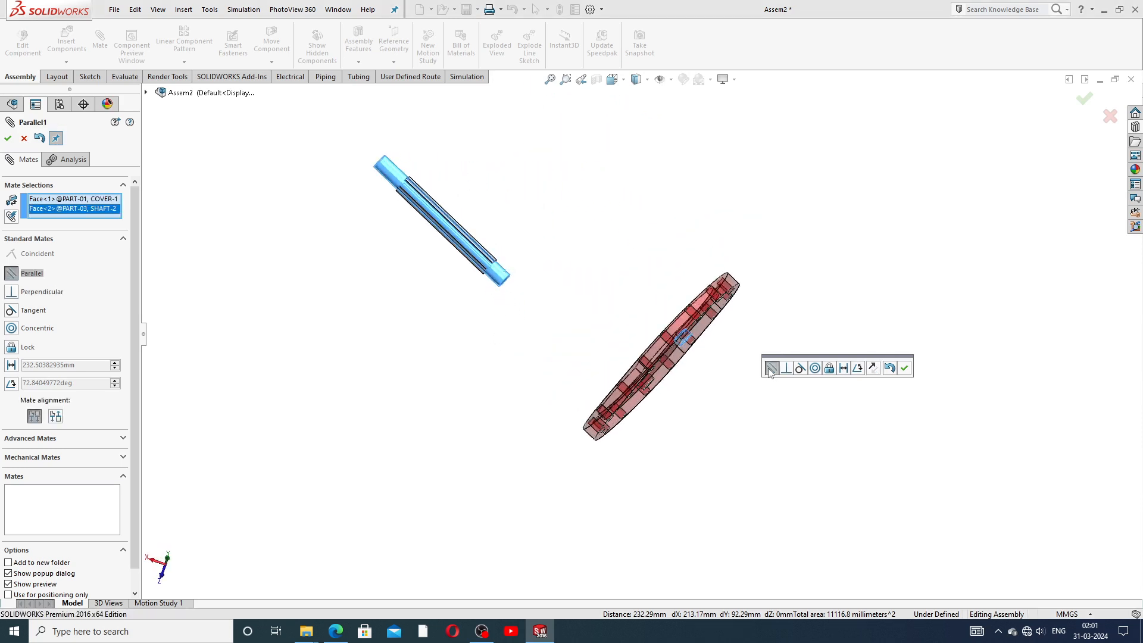
scroll(708, 368, up, 4)
middle_drag(691, 318, 845, 428)
middle_drag(636, 368, 765, 250)
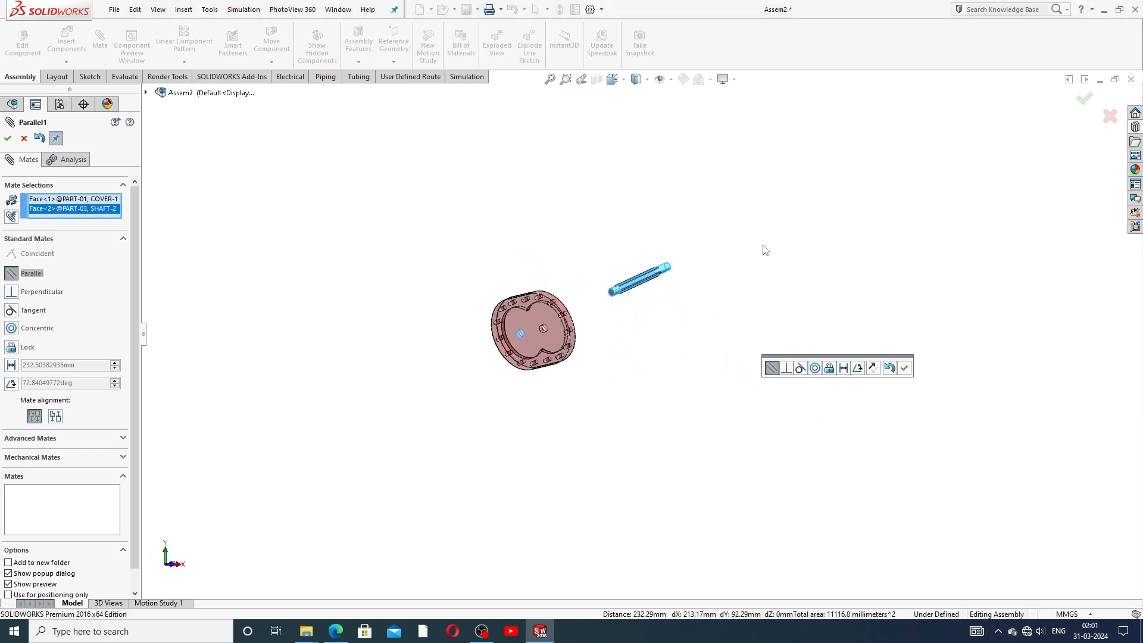
- Preview the perpendicular and tangent options again, and apply a concentric mate between the cover's hole and the shaft
click(786, 368)
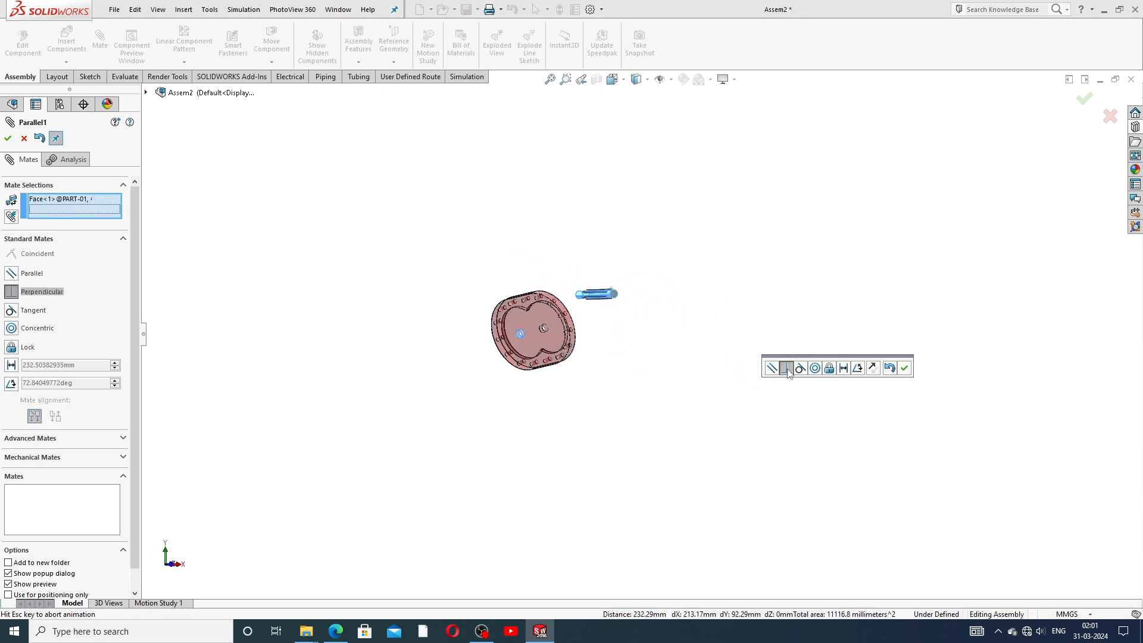
click(800, 368)
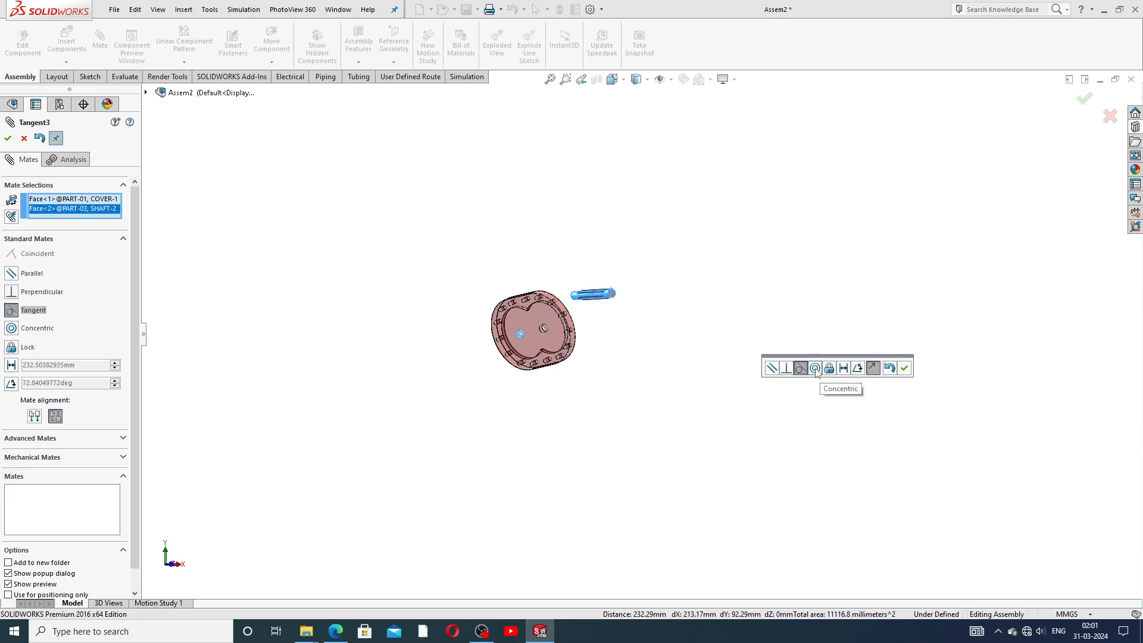
click(815, 368)
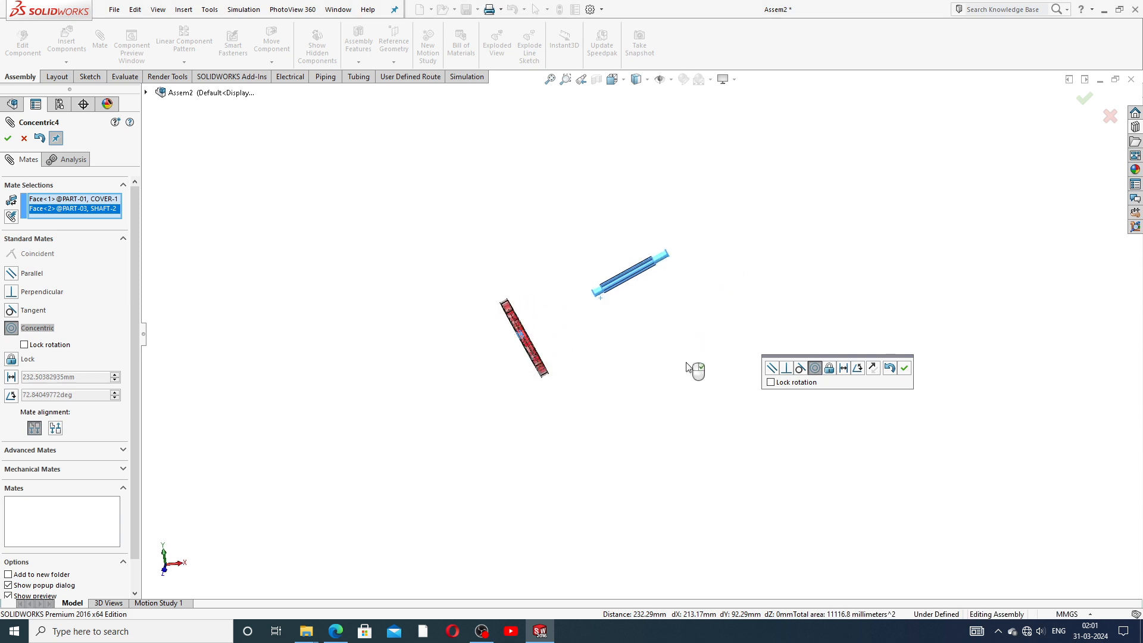
middle_drag(655, 336, 607, 430)
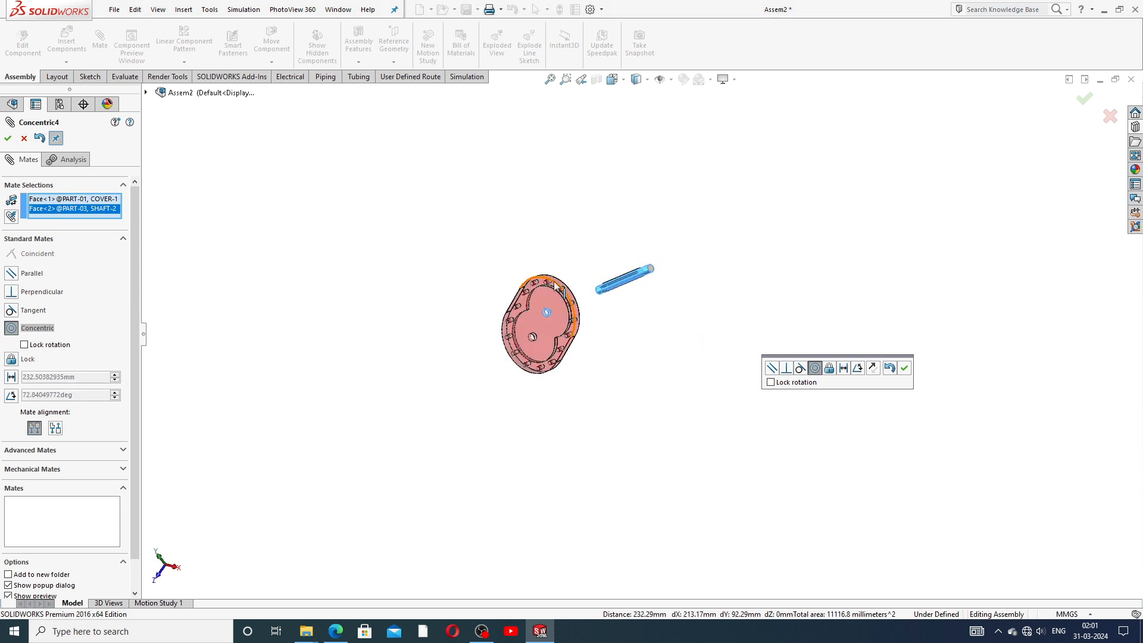
click(905, 368)
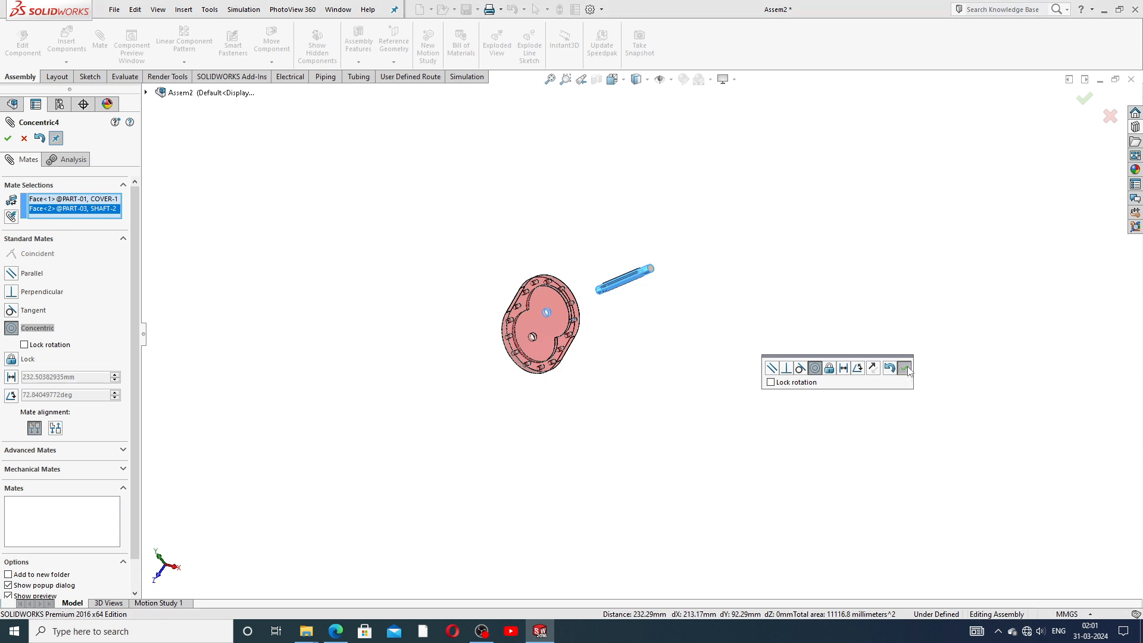
- Move the shaft to show how it and the cover follow the concentric mate
middle_drag(625, 321, 637, 279)
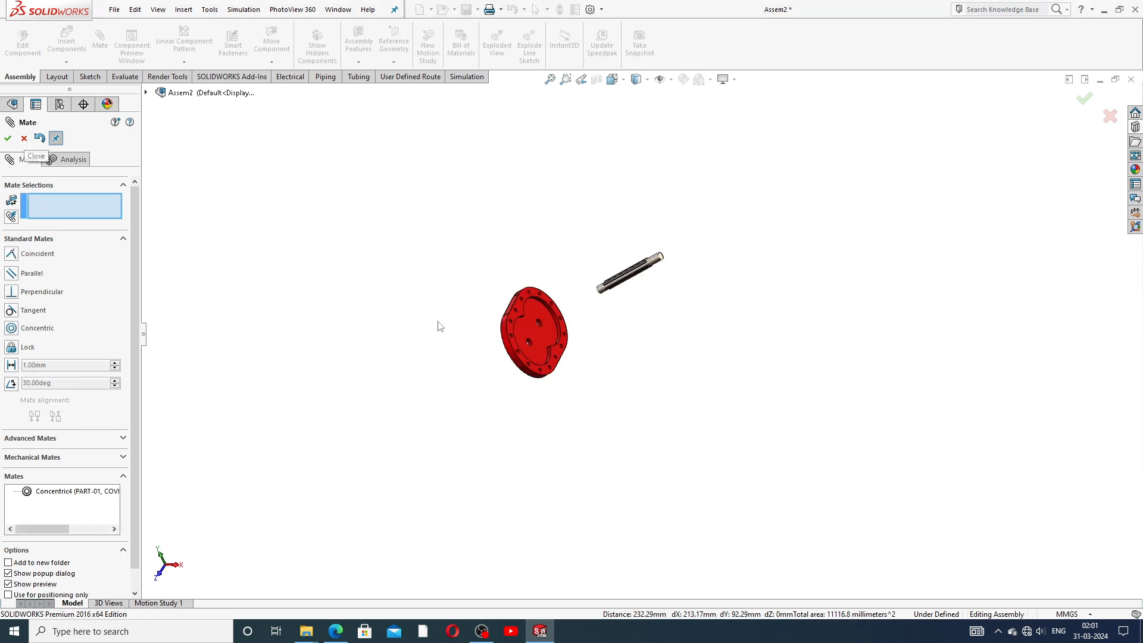
scroll(583, 374, down, 3)
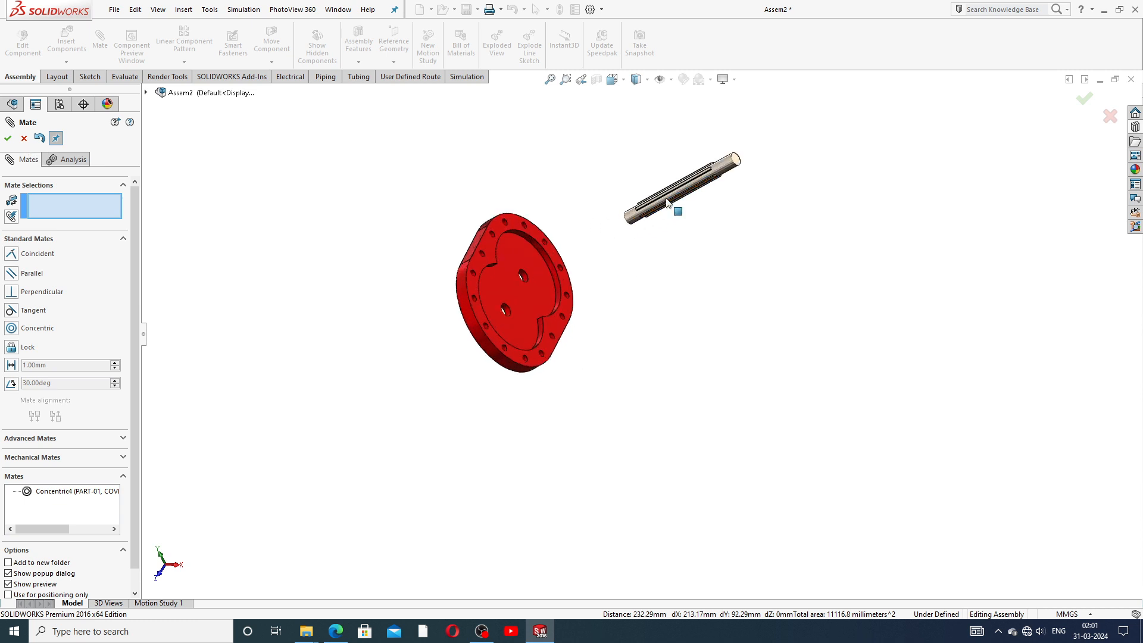
drag(676, 209, 621, 286)
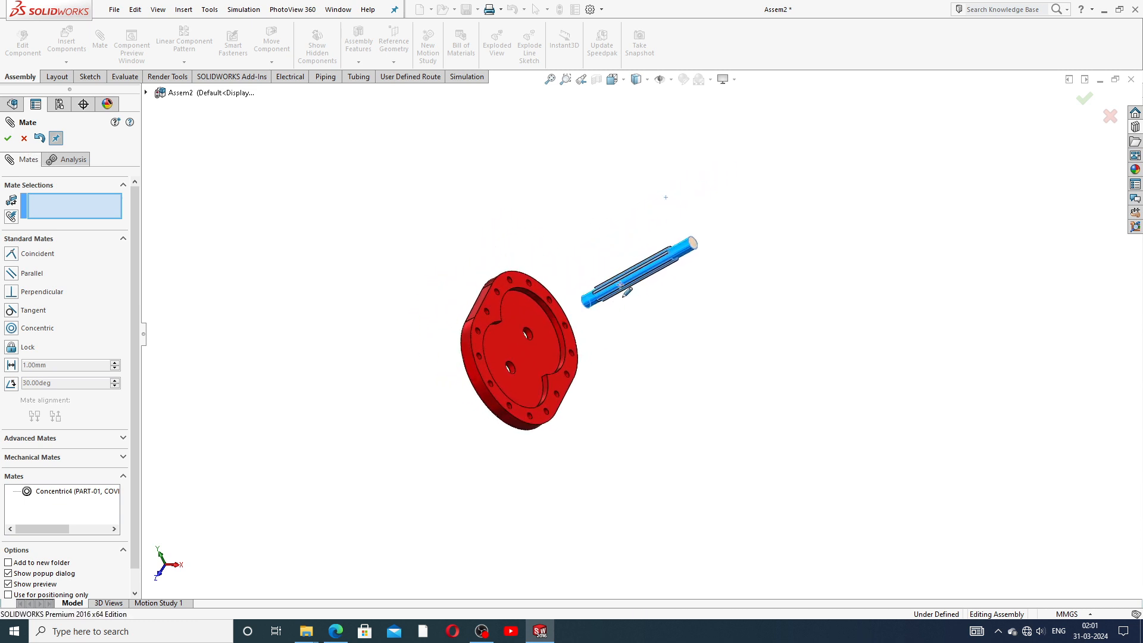
mouse_move(616, 397)
middle_down()
mouse_move(636, 332)
mouse_move(607, 410)
middle_up()
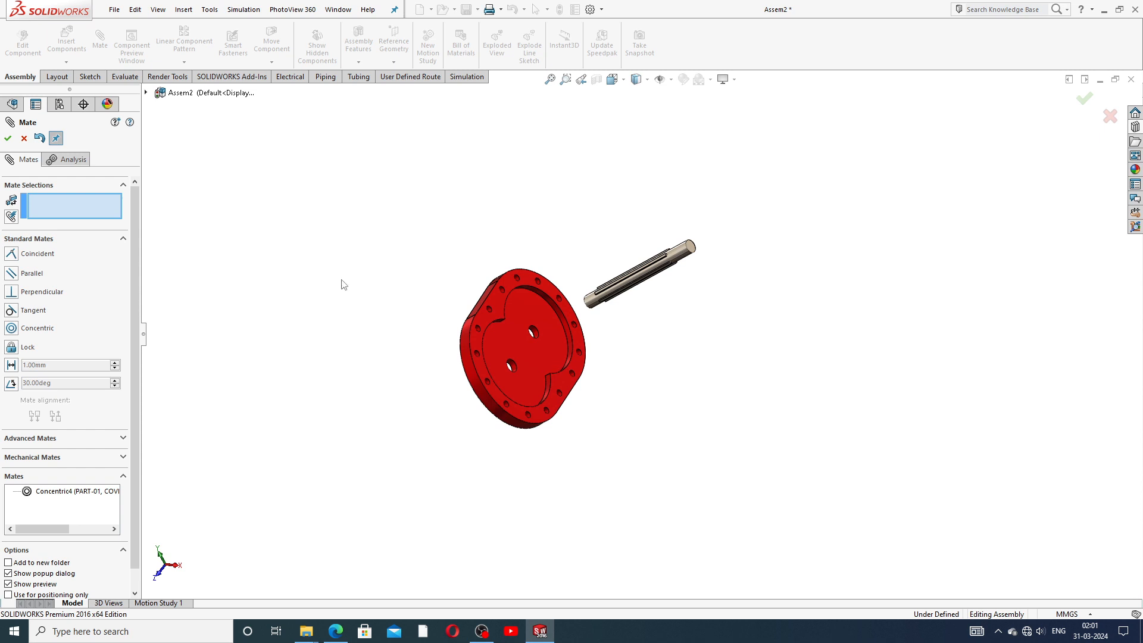
- Slide the shaft through the cover's hole so its end protrudes slightly from the outer face
scroll(492, 334, down, 3)
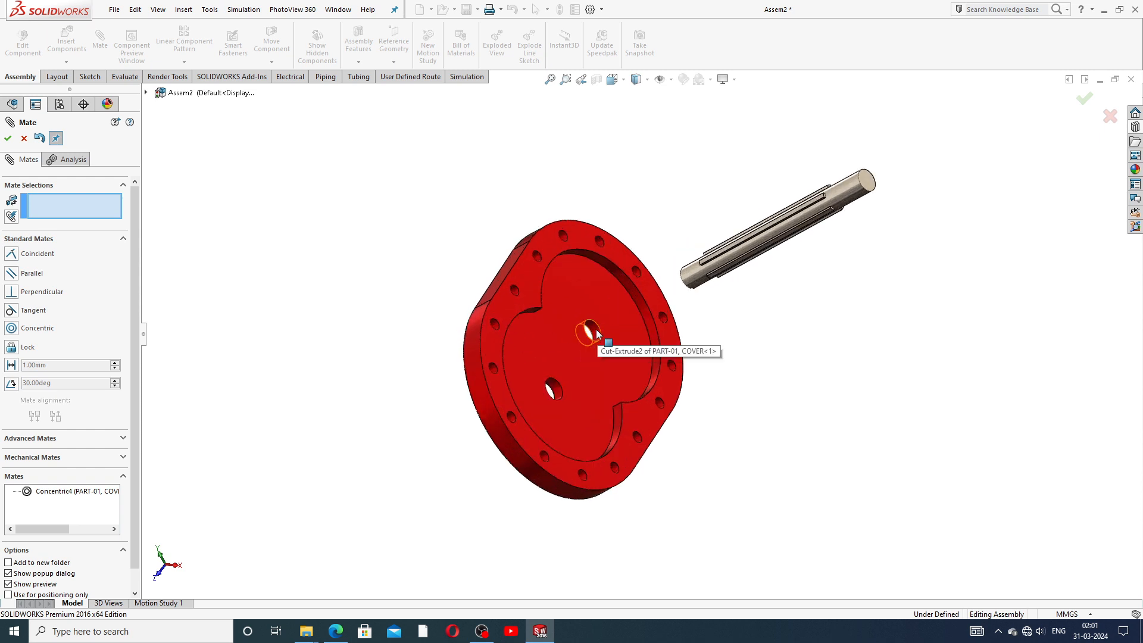
drag(771, 242, 590, 323)
middle_drag(575, 350, 668, 170)
scroll(505, 341, down, 4)
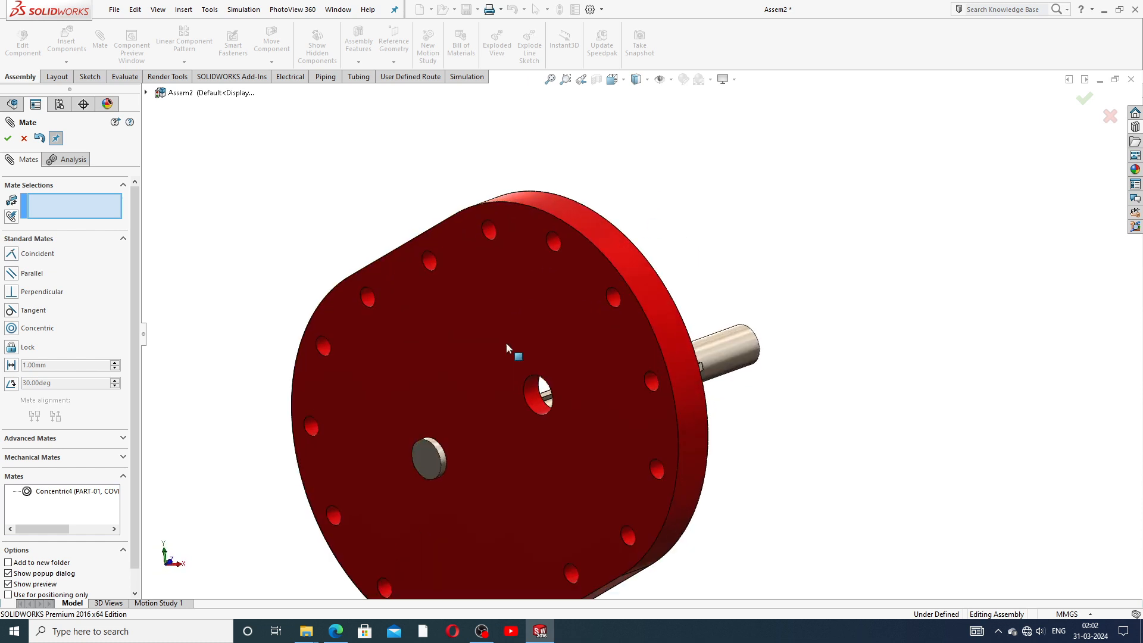
scroll(491, 462, up, 2)
scroll(544, 421, down, 3)
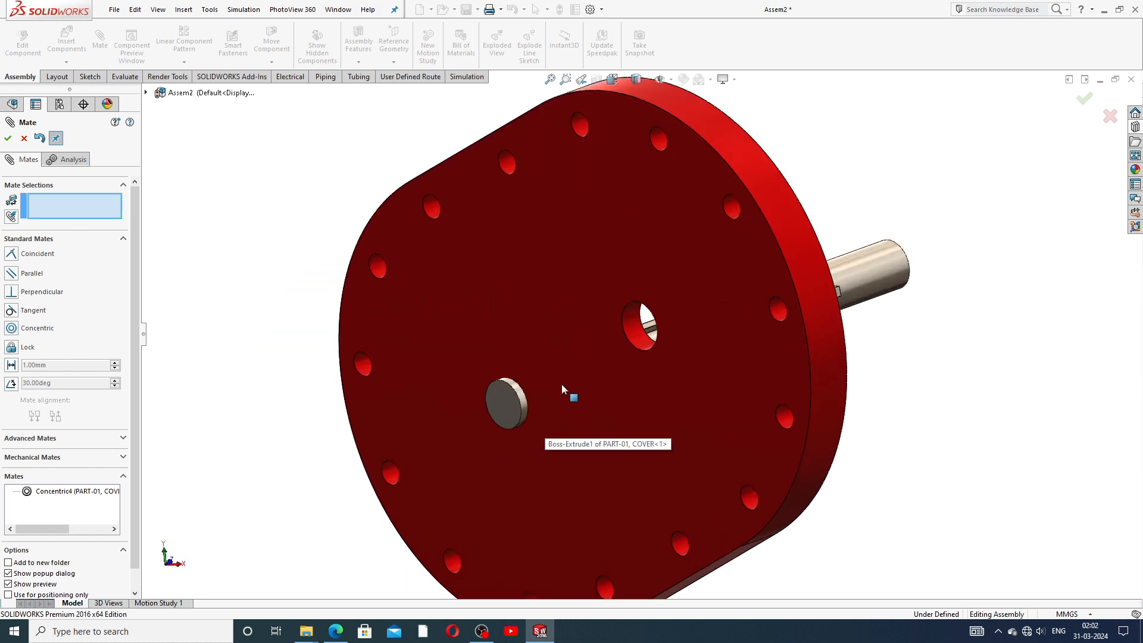
- Set up a distance mate of 5 mm between the cover's outer face and the shaft's end face
click(510, 394)
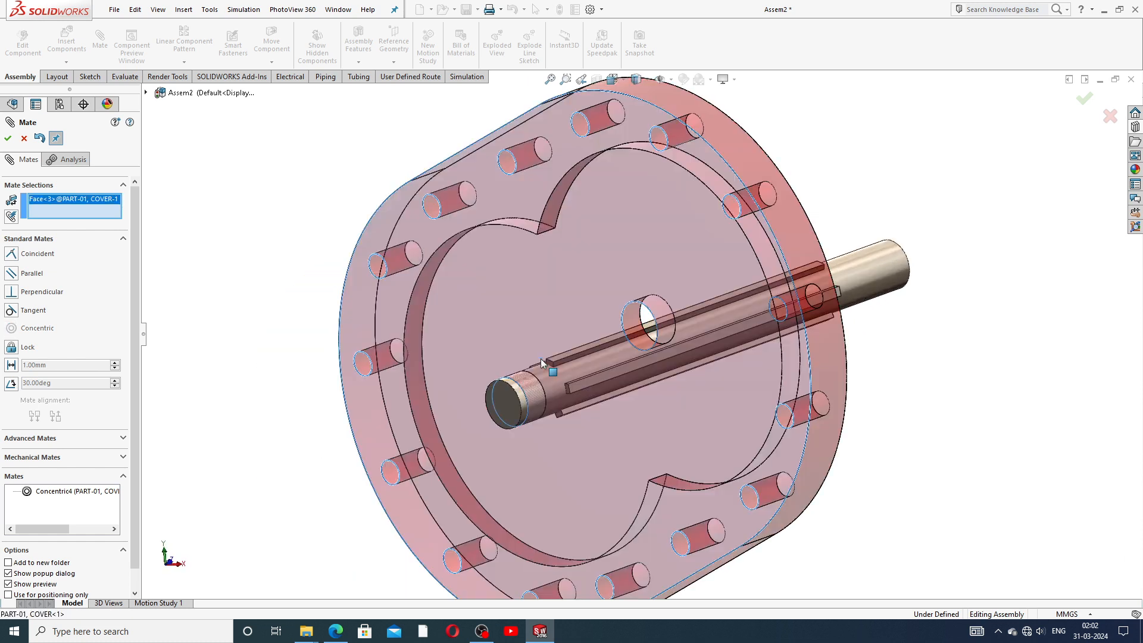
click(510, 399)
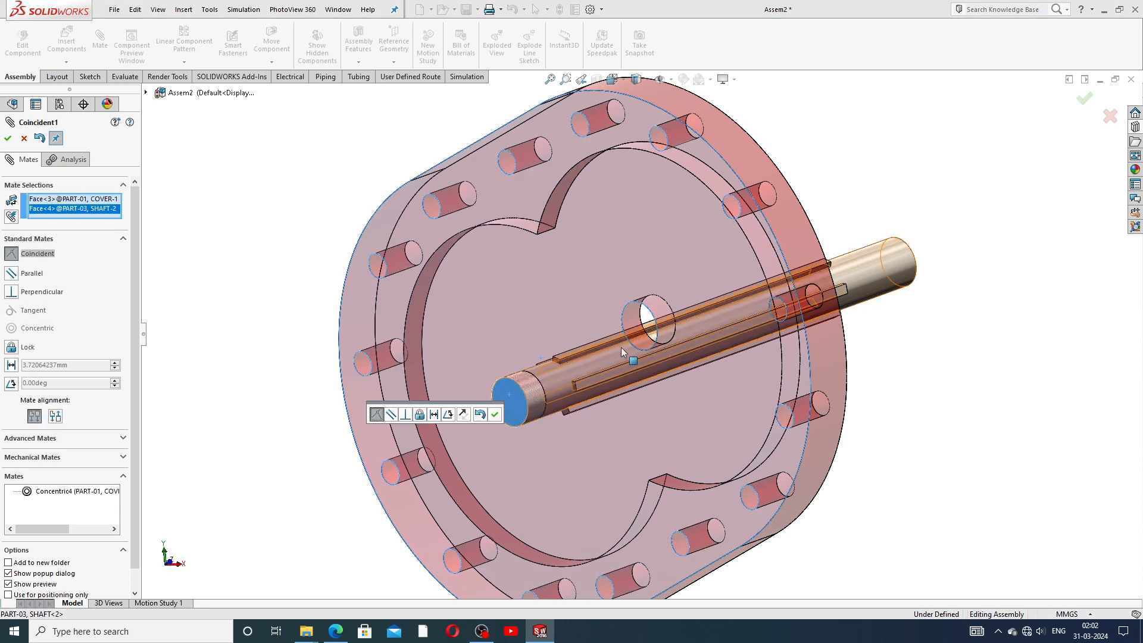
click(435, 414)
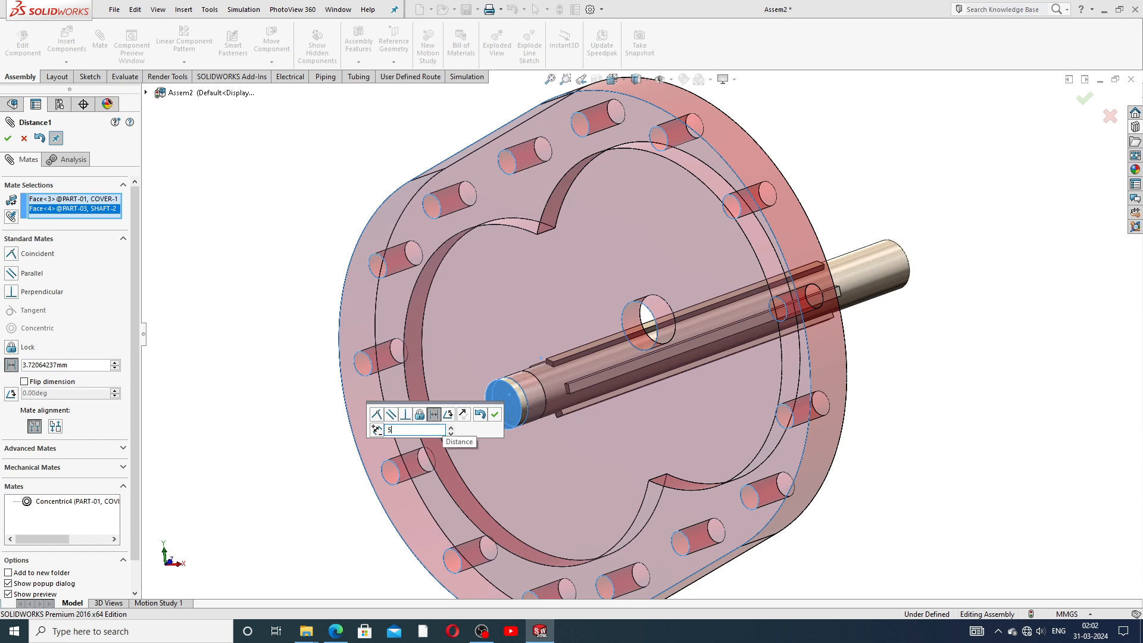
text(5)
key(Return)
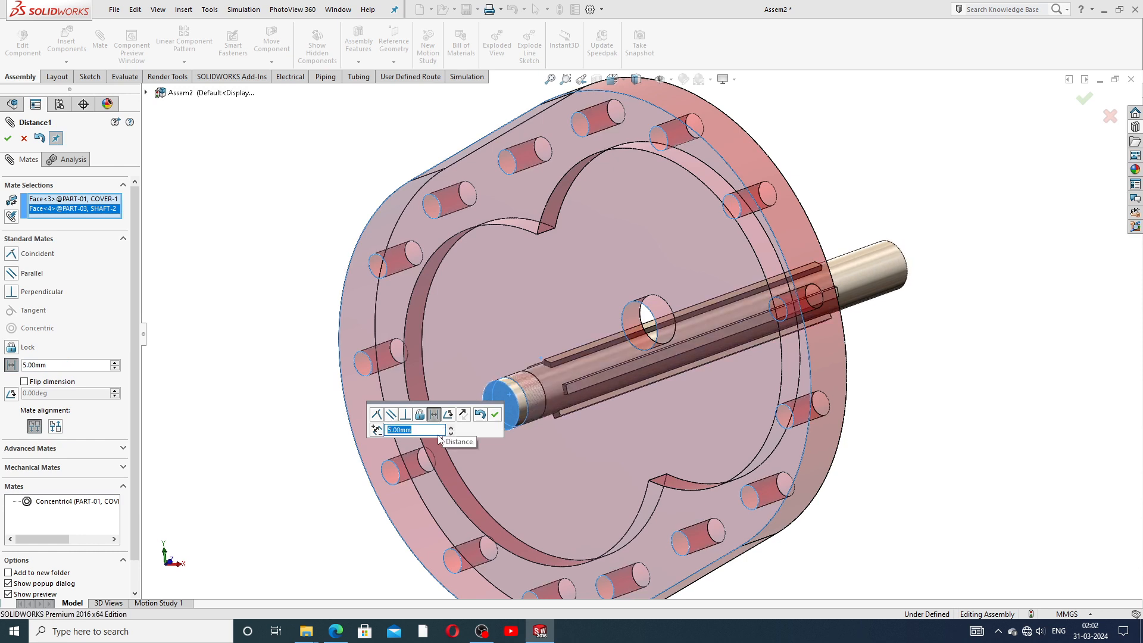
- Try a mate distance of 10 mm, and set it to 20 mm
text(10)
key(Return)
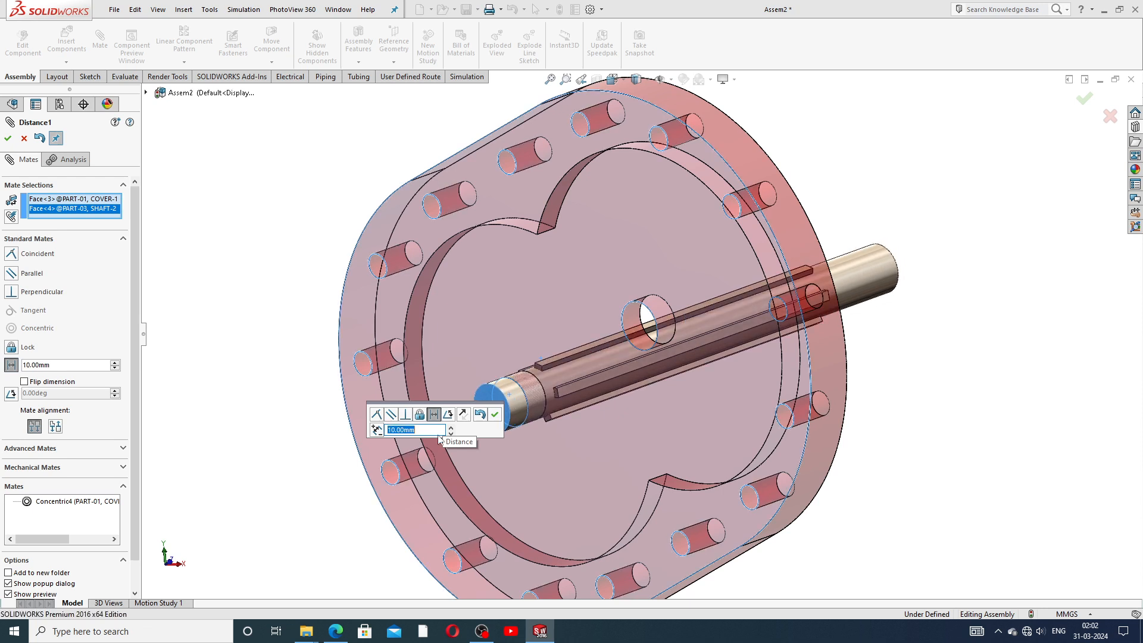
text(2)
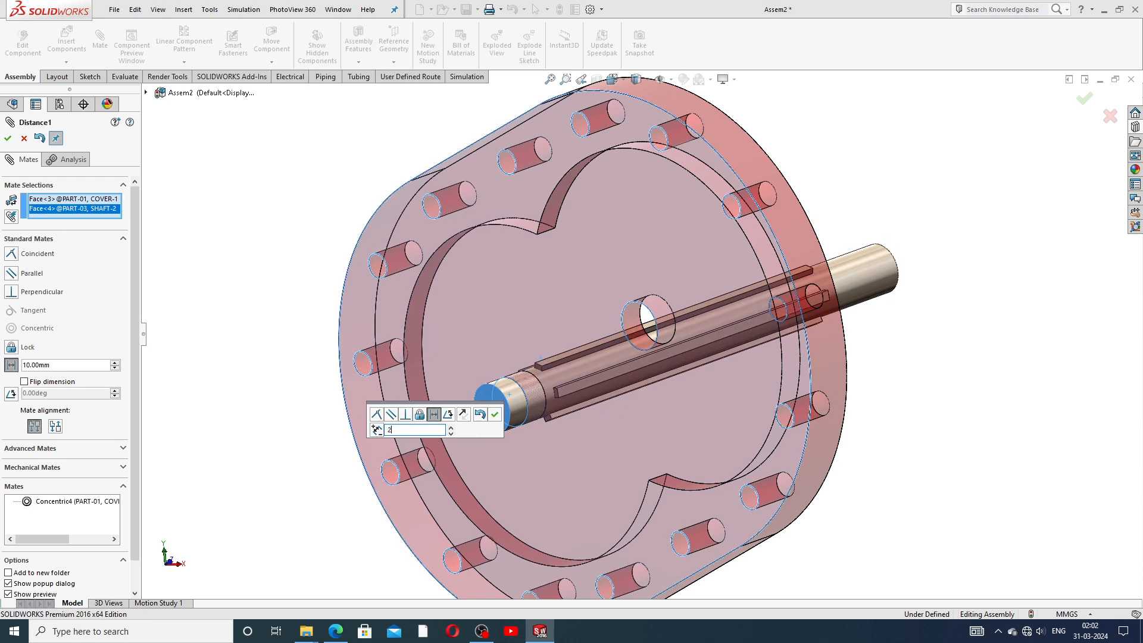
text(0)
key(Return)
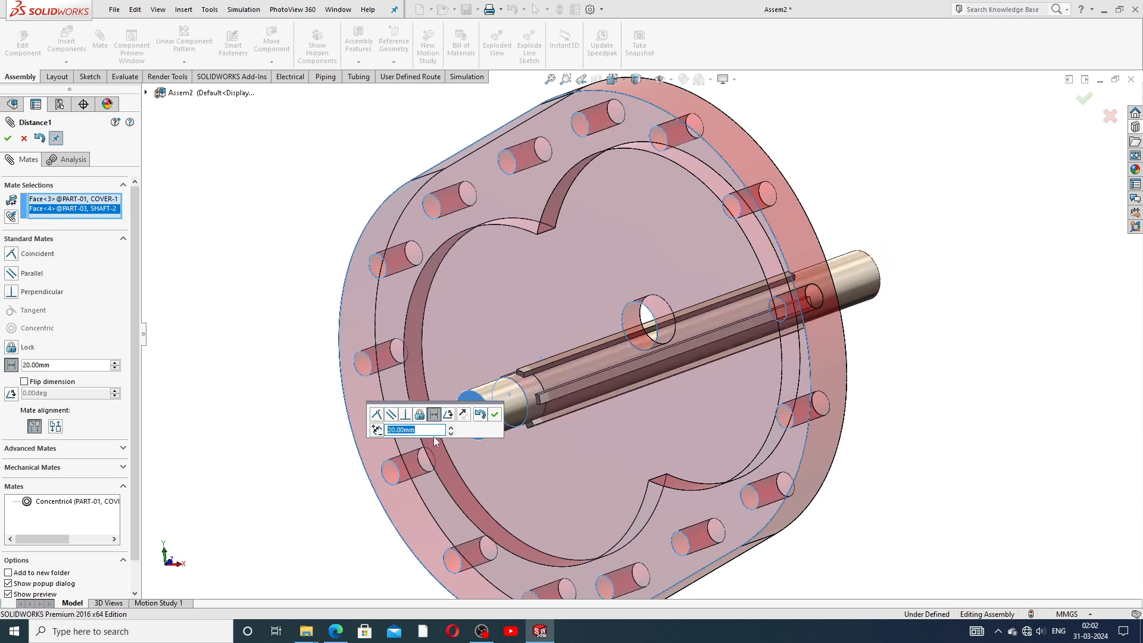
- Try a mate distance of 30 mm between the cover's outer face and the shaft's end face
text(30)
key(Return)
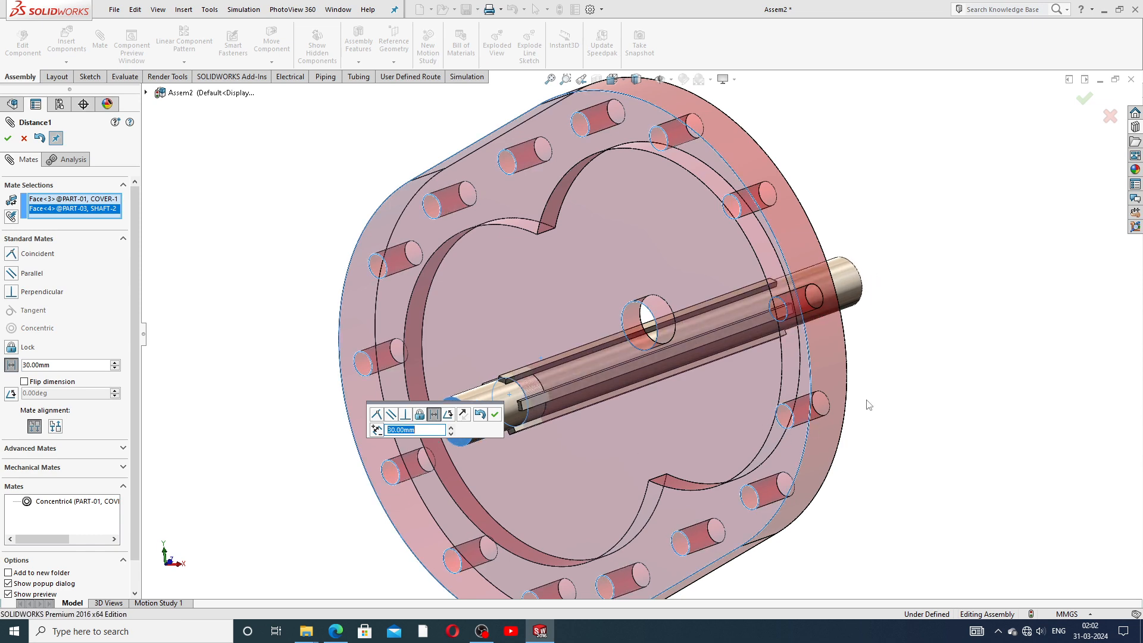
middle_drag(799, 421, 842, 432)
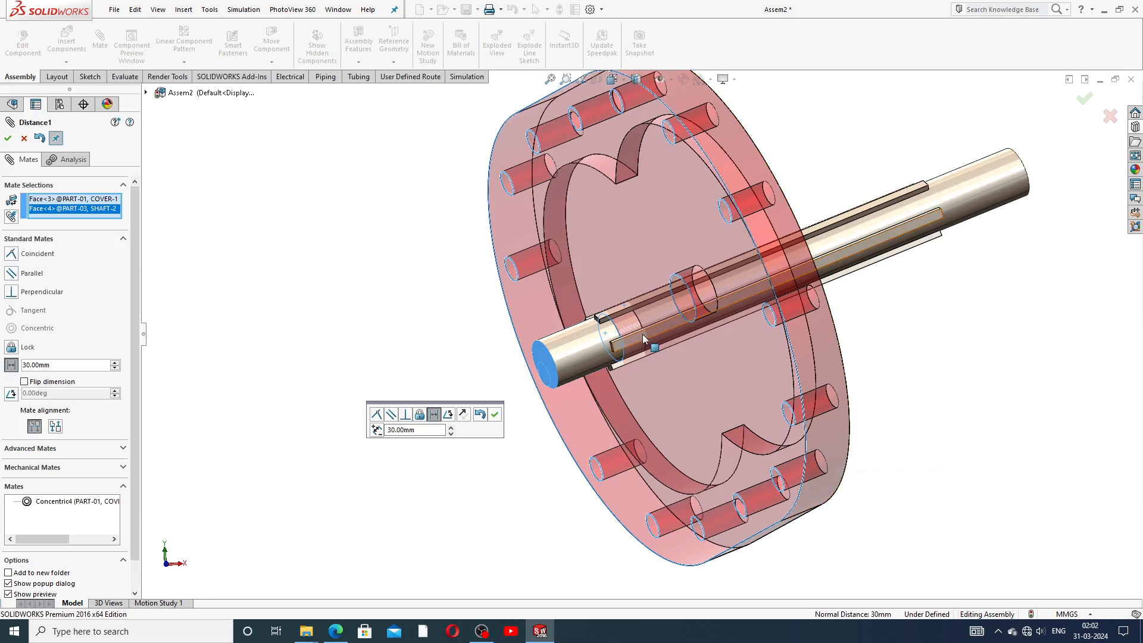
scroll(649, 334, up, 3)
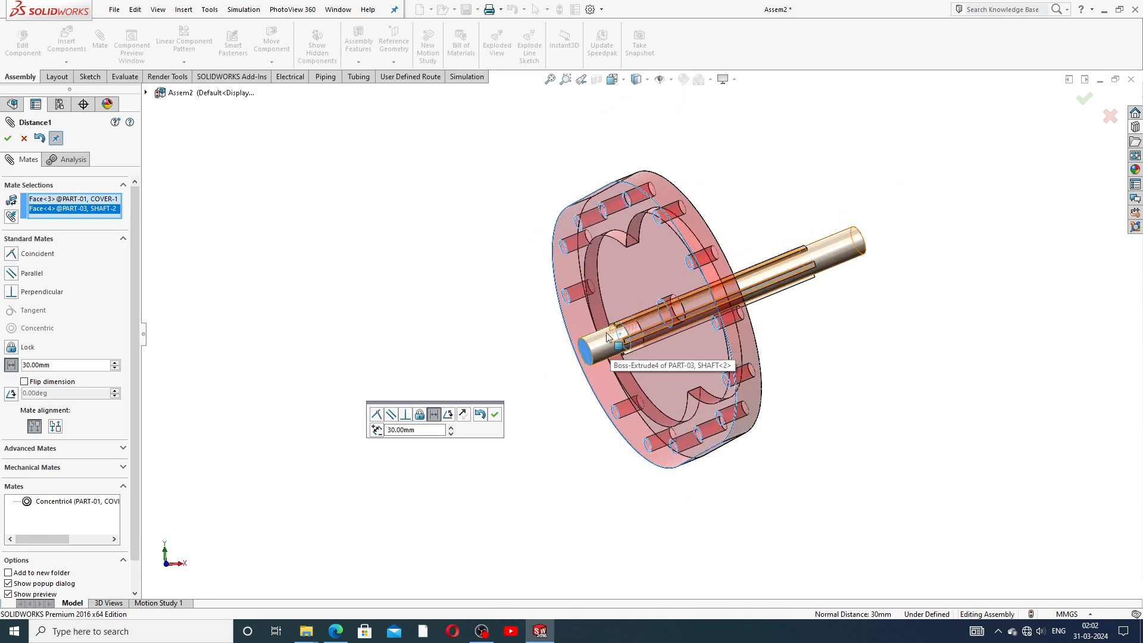
- Set the mate distance to 20 mm, apply the distance mate between the cover and shaft, and finish mating
double_click(414, 428)
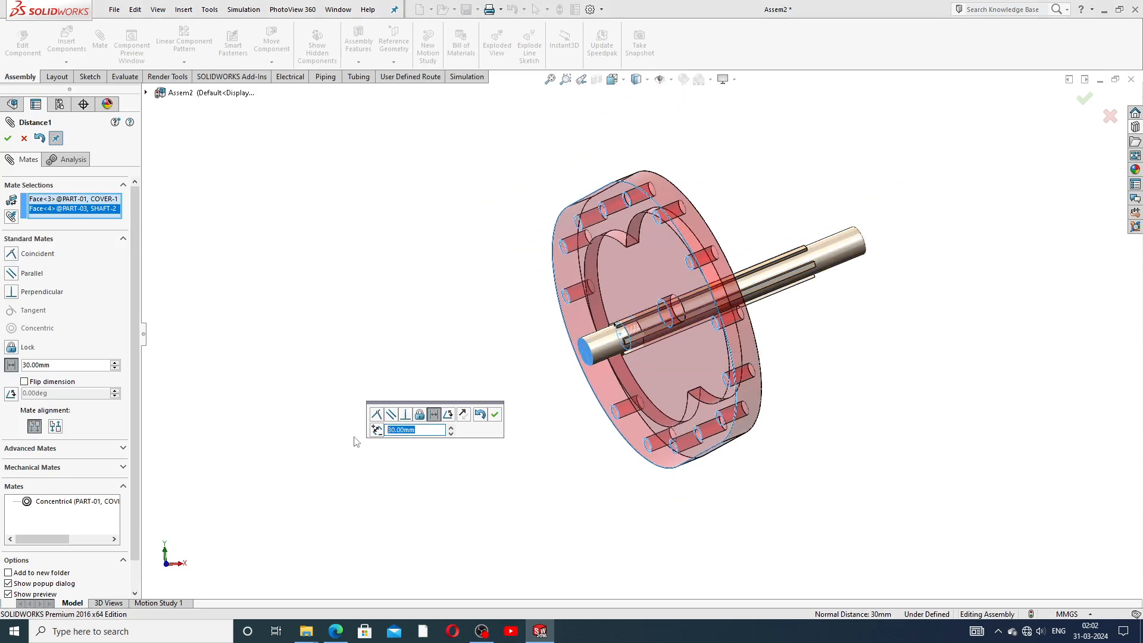
text(20)
key(Return)
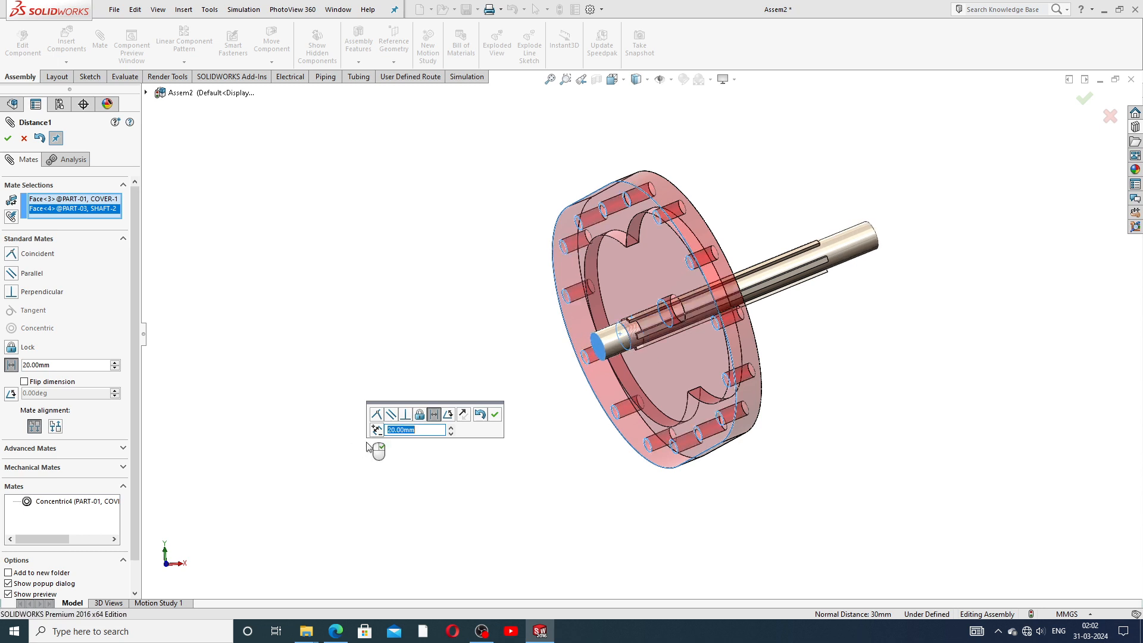
click(494, 415)
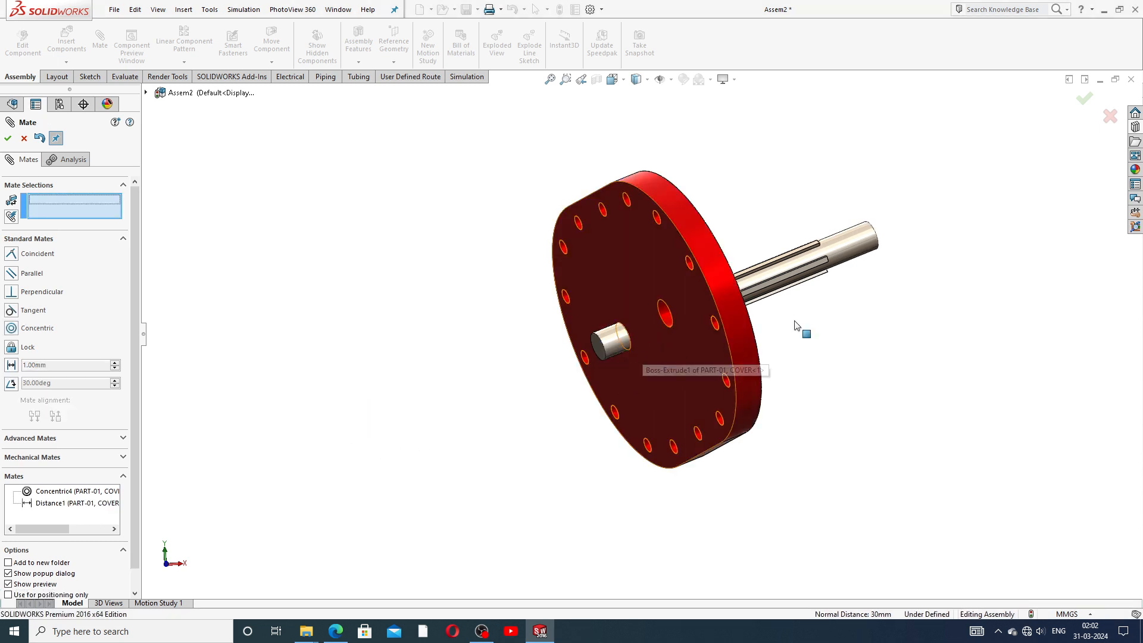
middle_drag(806, 332, 765, 381)
scroll(697, 322, down, 5)
scroll(619, 308, up, 2)
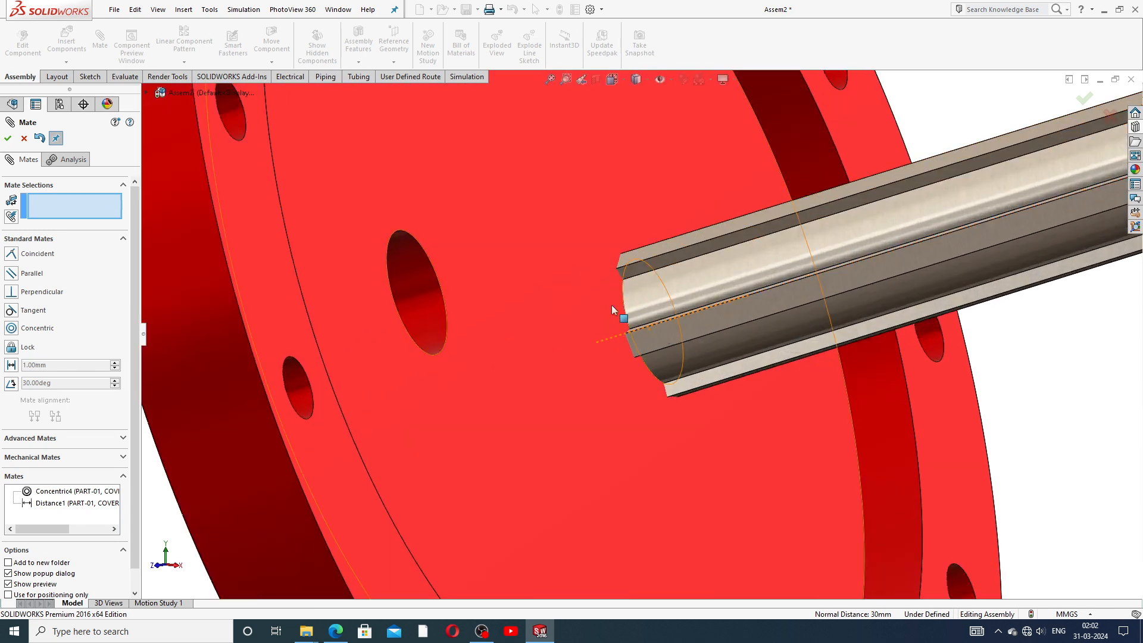
scroll(623, 352, up, 3)
middle_drag(635, 370, 683, 375)
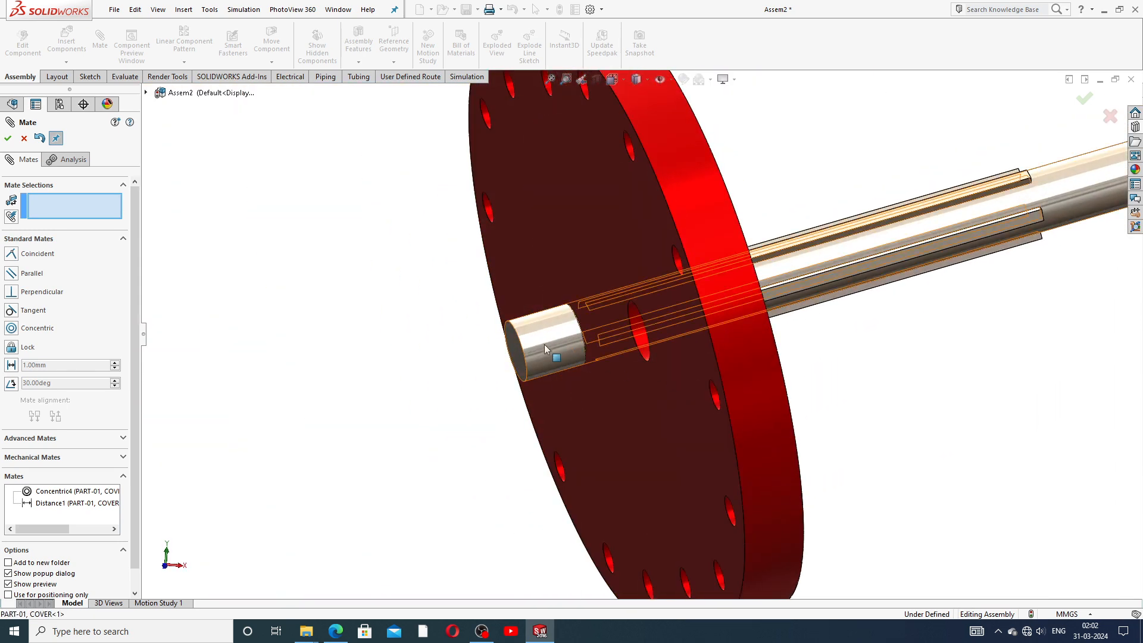
click(24, 139)
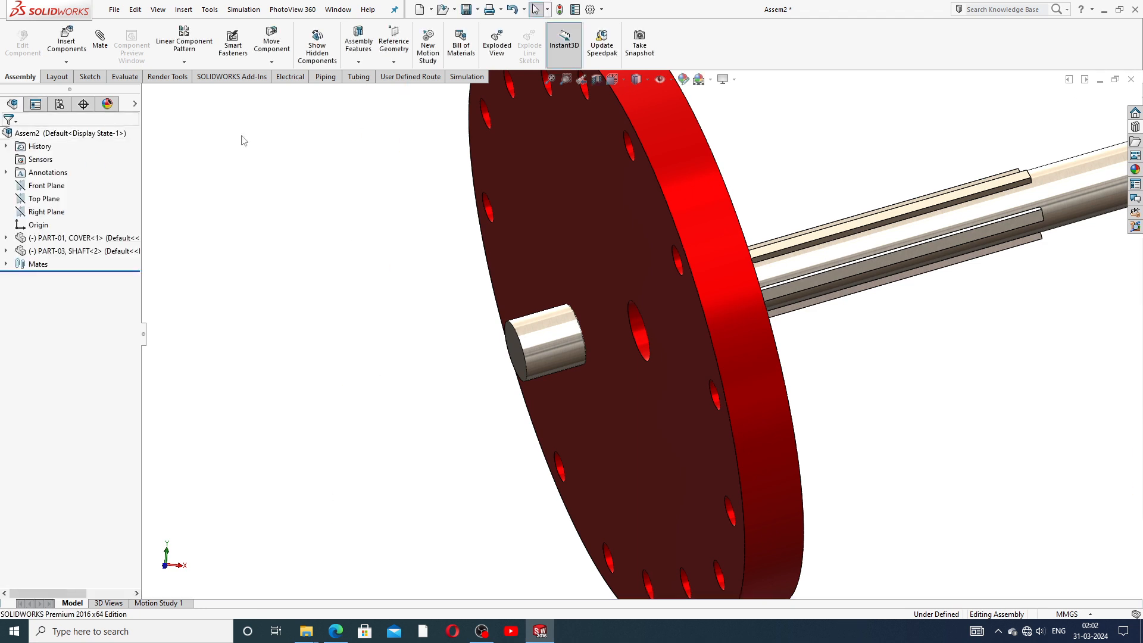
- Undo the distance and concentric mates and the shaft moves, back to the cover and shaft standing apart
click(513, 10)
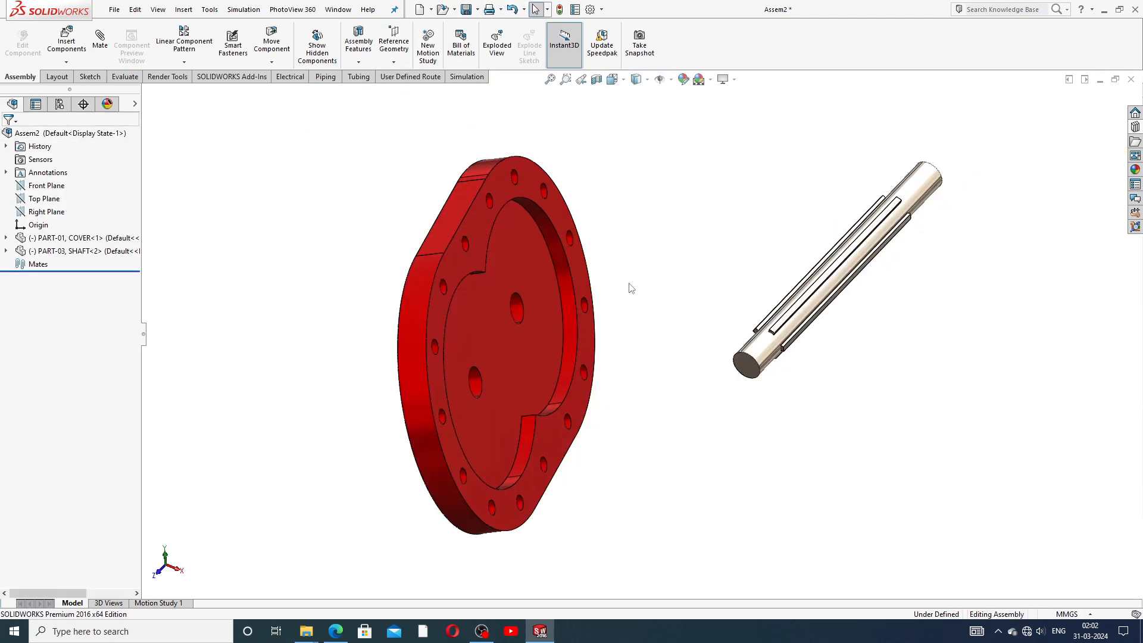
middle_drag(630, 286, 677, 313)
scroll(622, 250, up, 4)
scroll(679, 306, down, 2)
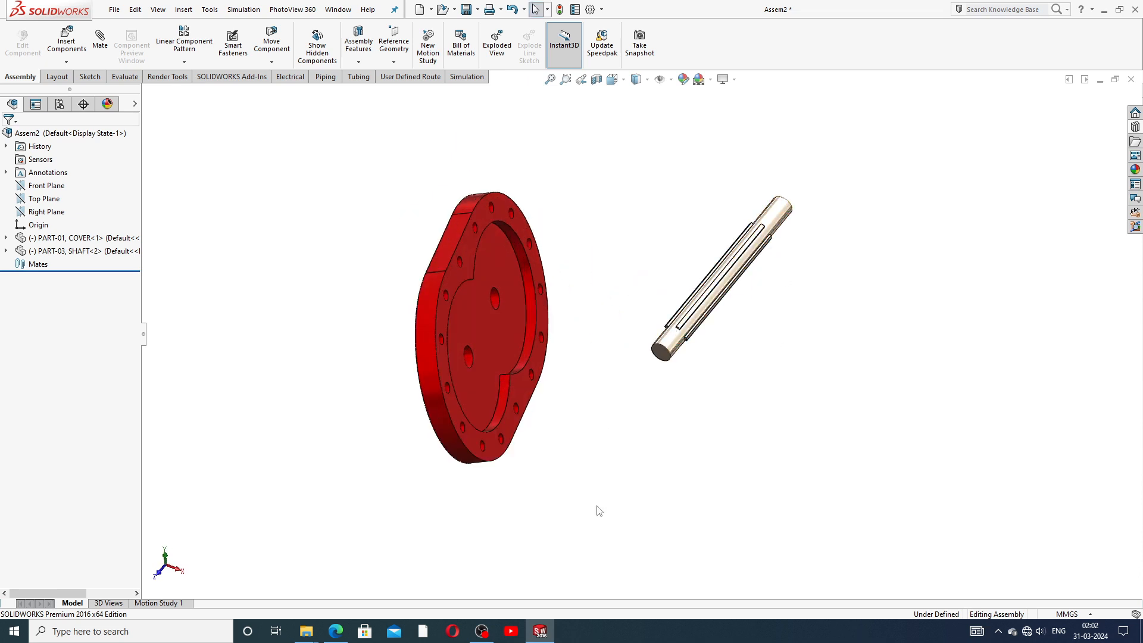